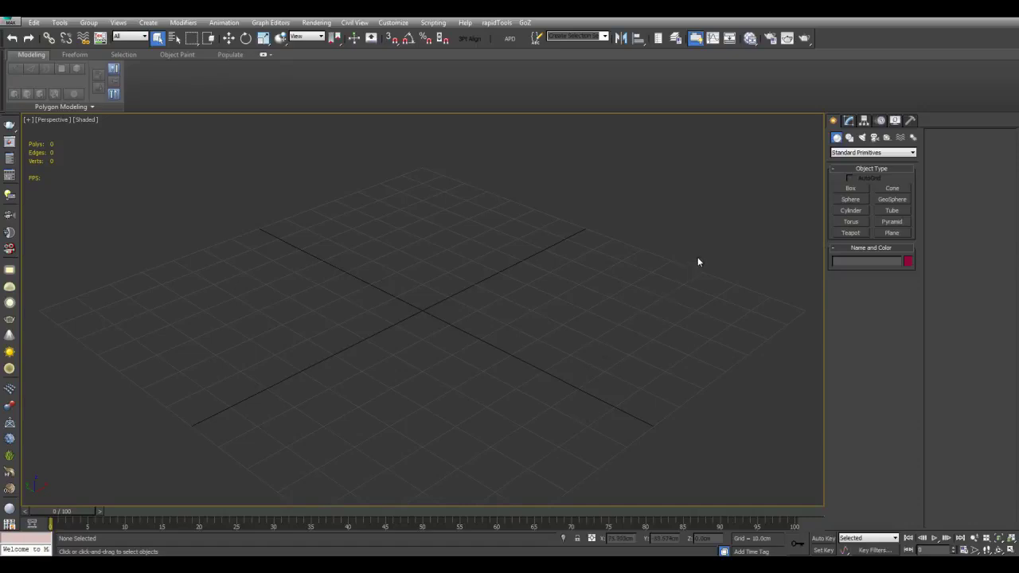
Create a box about 34 cm long, 37 cm wide and 97 cm high at the centre of the grid.
{"action": "left_click", "coordinate": [850, 188]}
{"action": "scroll", "coordinate": [541, 326], "scroll_direction": "down", "scroll_amount": 5}
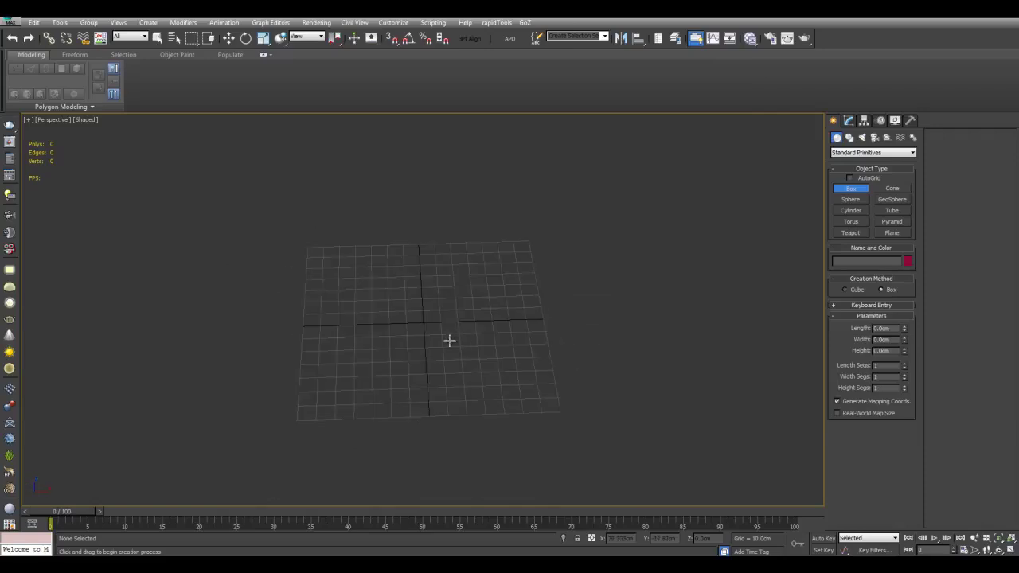
{"action": "left_click_drag", "start_coordinate": [399, 305], "coordinate": [468, 348]}
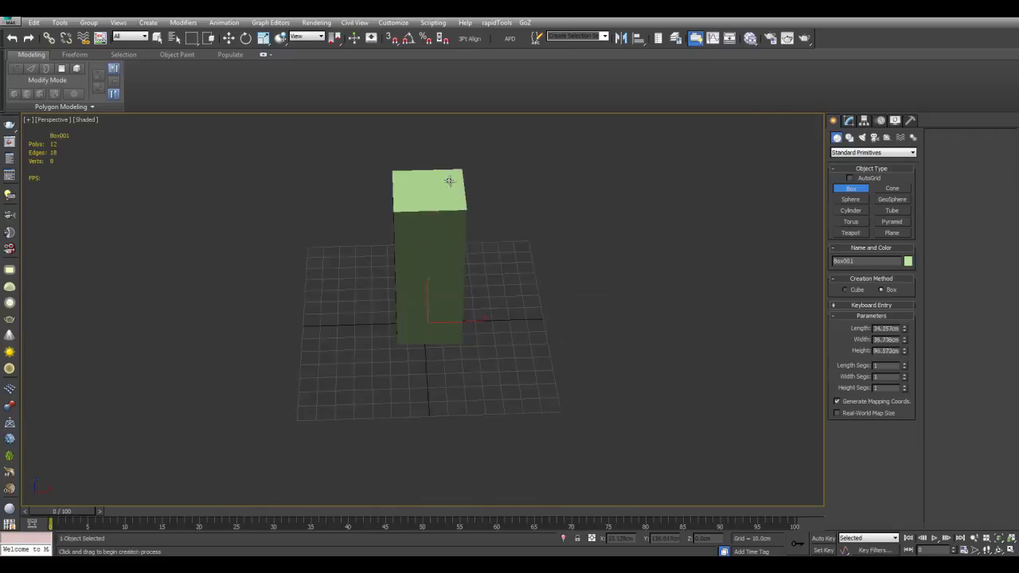
{"action": "left_click", "coordinate": [453, 175]}
Set the box's length and width to 25 cm.
{"action": "key", "text": "w"}
{"action": "left_click", "coordinate": [849, 120]}
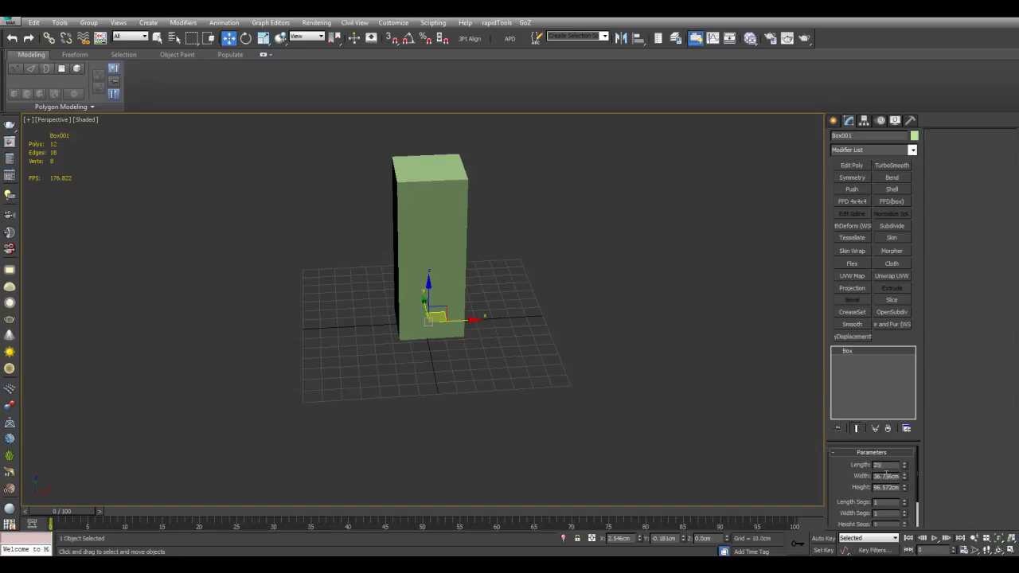
{"action": "type", "text": "25"}
{"action": "key", "text": "Tab"}
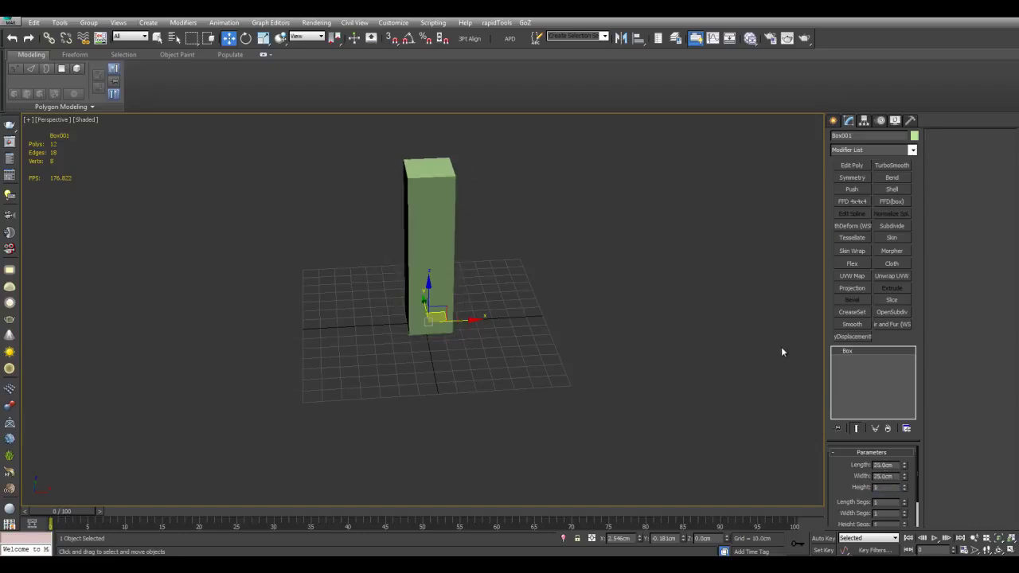
Show edged faces in the viewport and add an Edit Poly modifier to the box.
{"action": "scroll", "coordinate": [642, 392], "scroll_direction": "up", "scroll_amount": 5}
{"action": "mouse_move", "coordinate": [646, 340]}
{"action": "middle_mouse_down"}
{"action": "mouse_move", "coordinate": [642, 392]}
{"action": "mouse_move", "coordinate": [662, 352]}
{"action": "middle_mouse_up"}
{"action": "key", "text": "q"}
{"action": "key", "text": "F4"}
{"action": "scroll", "coordinate": [662, 356], "scroll_direction": "down", "scroll_amount": 3}
{"action": "left_click", "coordinate": [852, 165]}
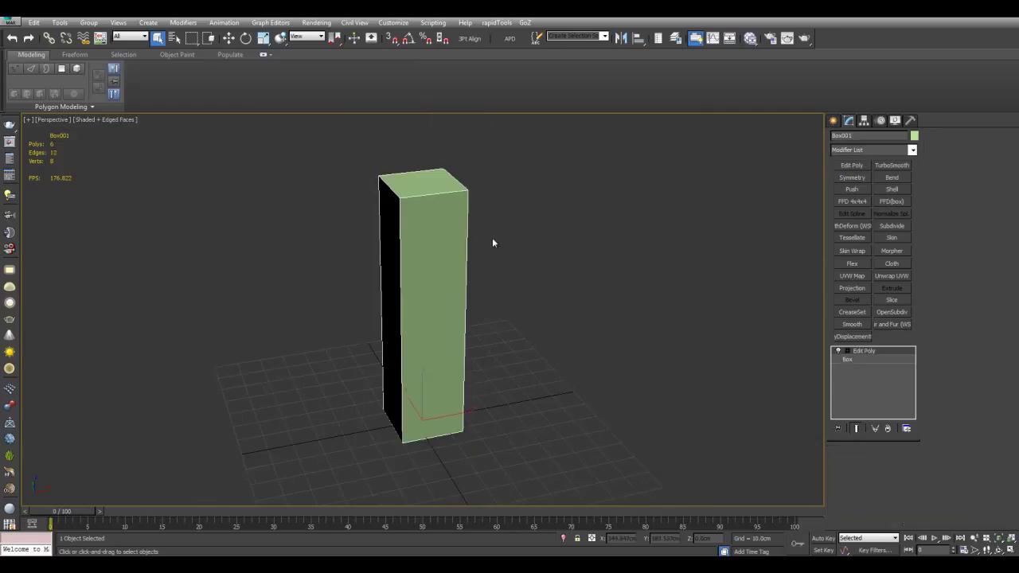
{"action": "scroll", "coordinate": [496, 266], "scroll_direction": "up", "scroll_amount": 3}
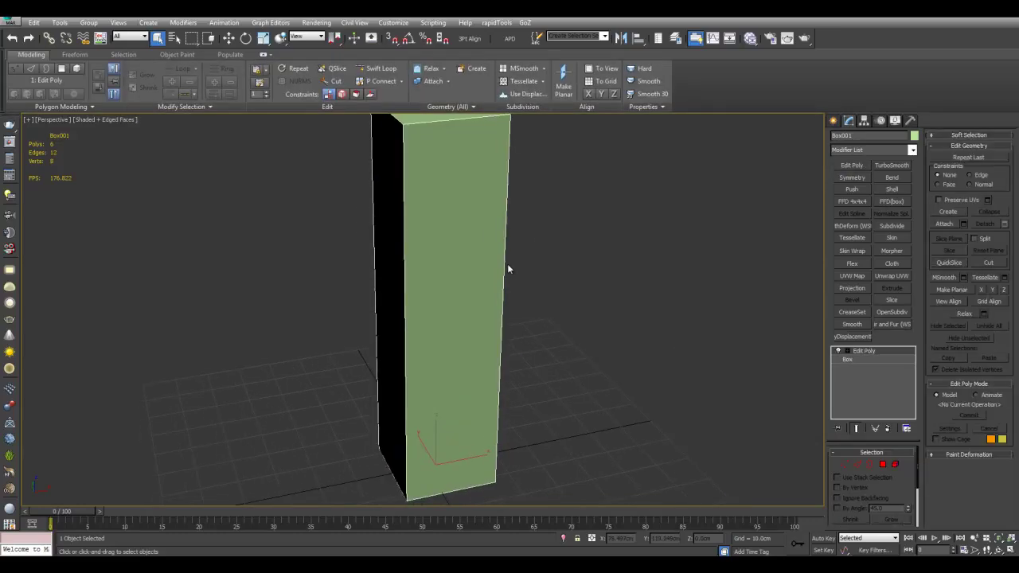
Connect the ring of vertical box edges with 4 segments to divide the pillar along its height.
{"action": "key", "text": "1"}
{"action": "left_click_drag", "start_coordinate": [502, 264], "coordinate": [532, 309]}
{"action": "key", "text": "alt+r"}
{"action": "key", "text": "ctrl+shift+e"}
{"action": "left_click", "coordinate": [507, 273]}
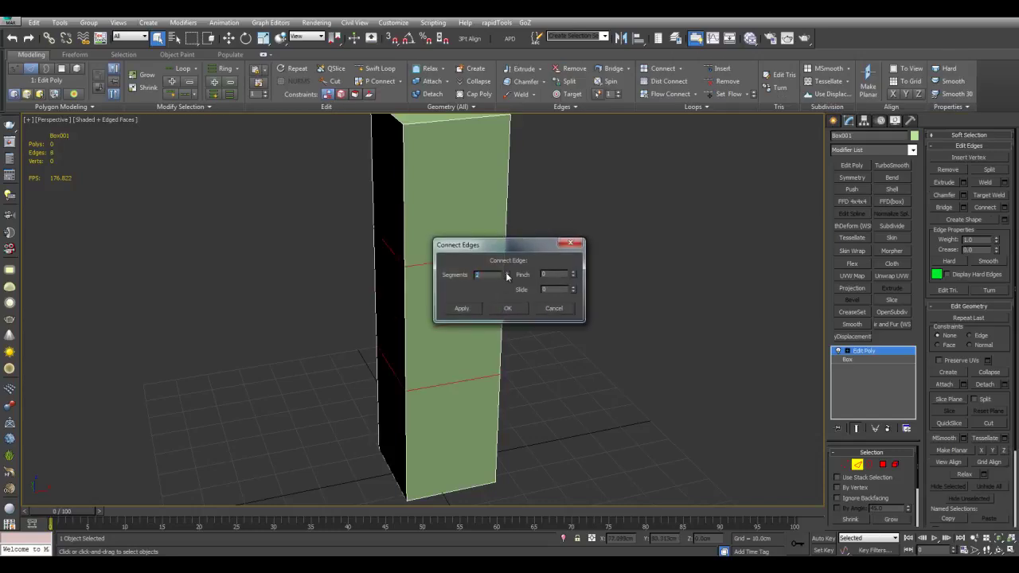
{"action": "left_click", "coordinate": [506, 273]}
{"action": "left_click", "coordinate": [506, 273]}
{"action": "left_click", "coordinate": [515, 308]}
{"action": "key", "text": "2"}
{"action": "middle_click_drag", "start_coordinate": [649, 319], "coordinate": [698, 312], "text": "alt"}
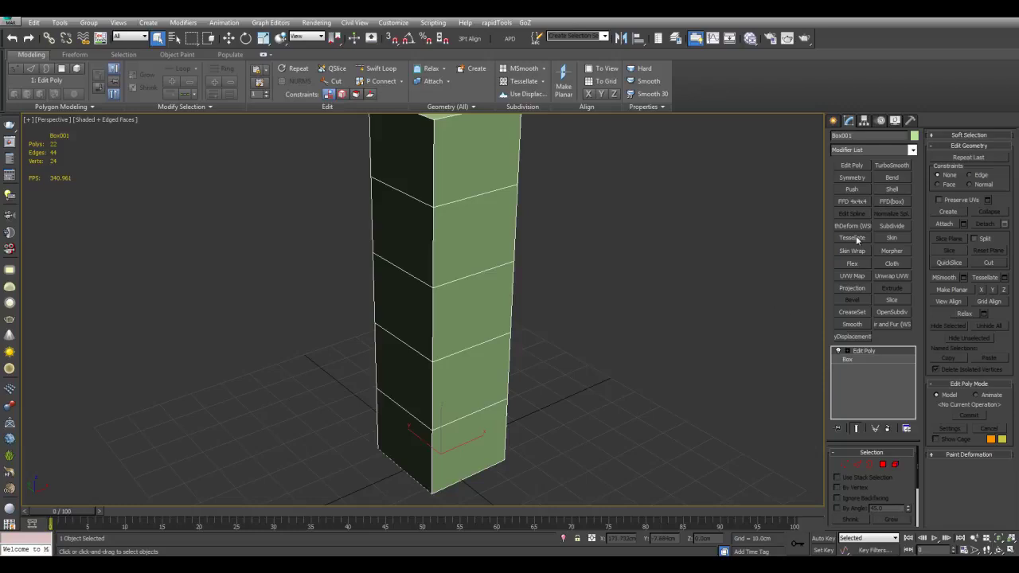
{"action": "scroll", "coordinate": [461, 248], "scroll_direction": "down", "scroll_amount": 3}
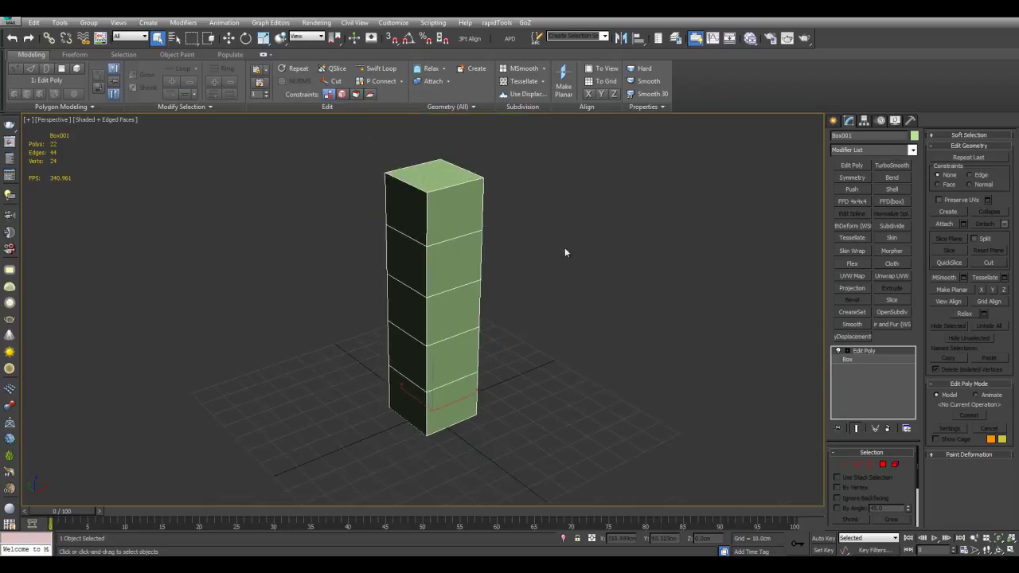
Tessellate the whole pillar mesh once to subdivide its faces.
{"action": "scroll", "coordinate": [564, 247], "scroll_direction": "up", "scroll_amount": 3}
{"action": "key", "text": "1"}
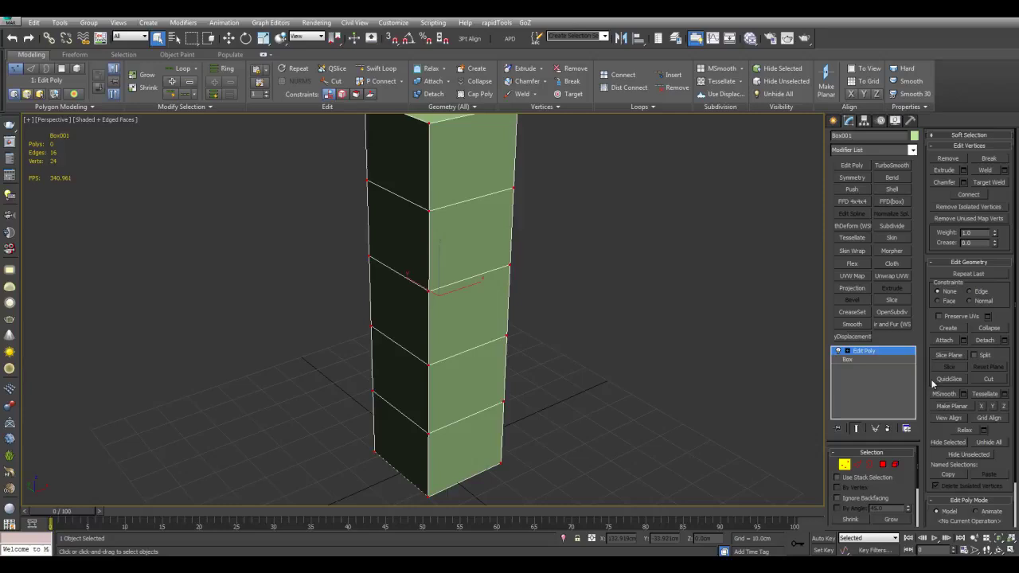
{"action": "left_click", "coordinate": [984, 392]}
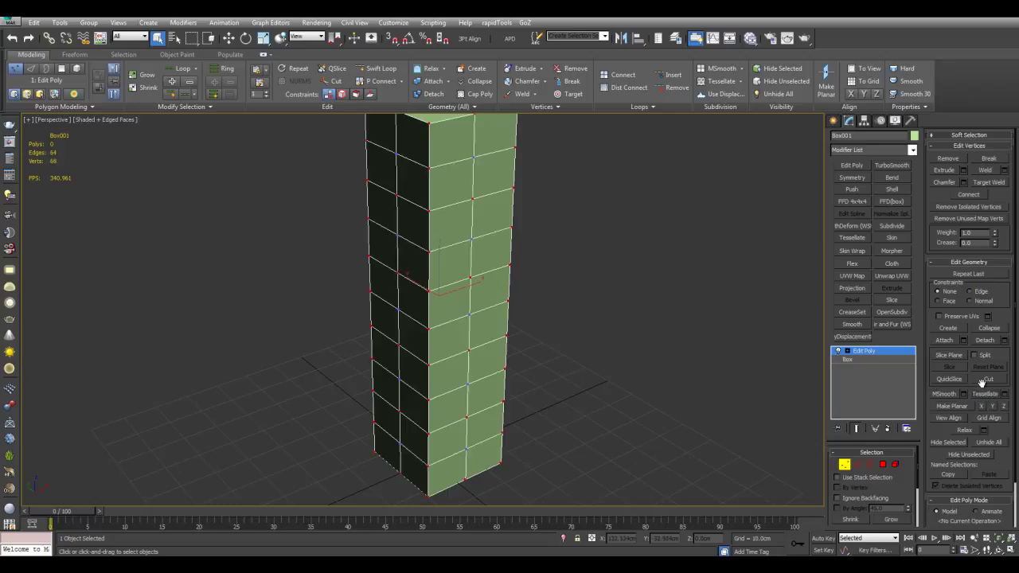
{"action": "middle_click_drag", "start_coordinate": [674, 356], "coordinate": [659, 350], "text": "alt"}
{"action": "left_click", "coordinate": [659, 350]}
{"action": "middle_click_drag", "start_coordinate": [691, 320], "coordinate": [734, 280]}
{"action": "key", "text": "1"}
Add a second Edit Poly modifier to the pillar and start editing its vertices.
{"action": "left_click", "coordinate": [851, 168]}
{"action": "key", "text": "1"}
{"action": "scroll", "coordinate": [558, 284], "scroll_direction": "up", "scroll_amount": 4}
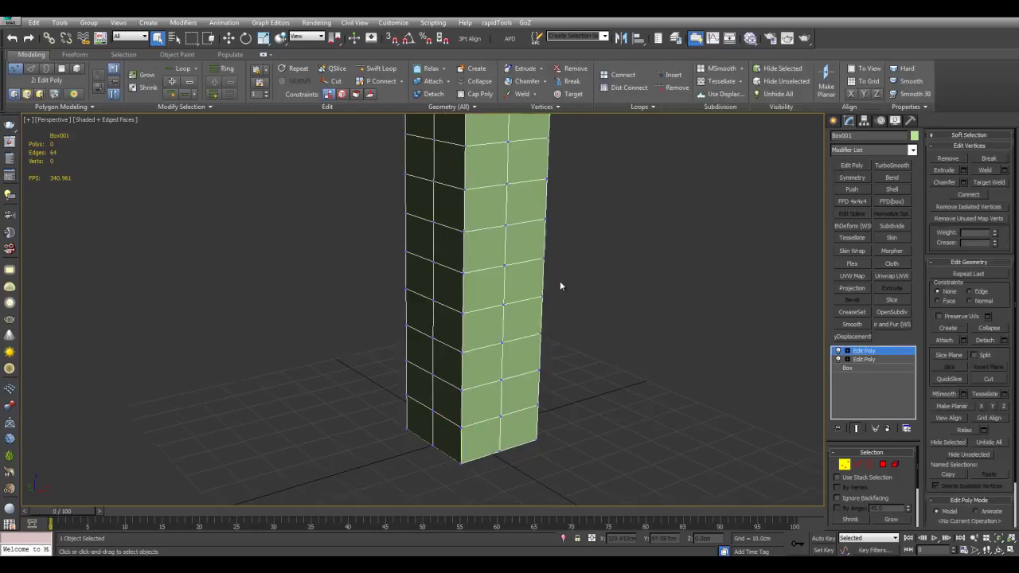
{"action": "middle_click_drag", "start_coordinate": [468, 399], "coordinate": [472, 420]}
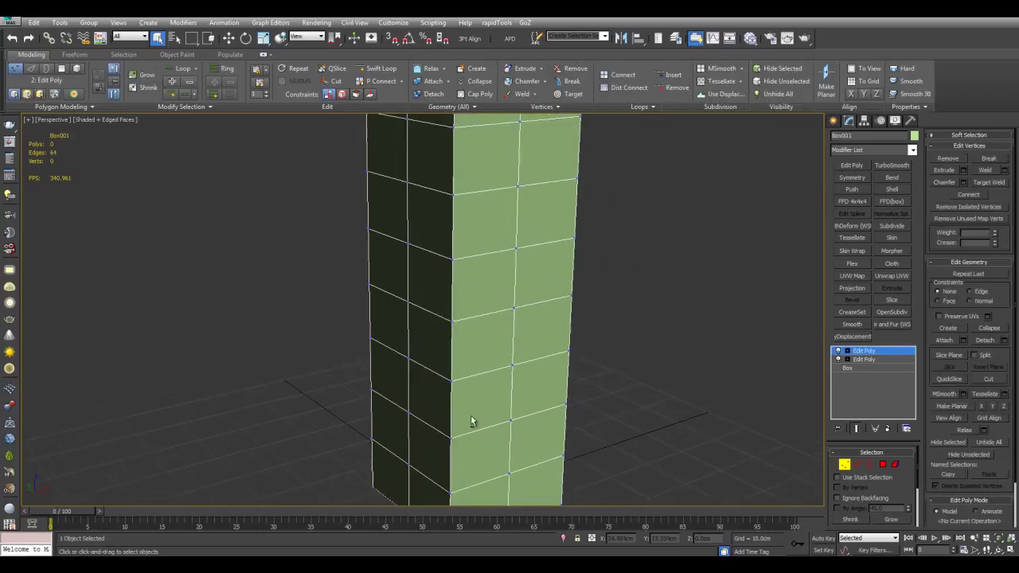
Cut an irregular closed outline around the pillar's front corner edge, spanning both adjoining faces at mid-height.
{"action": "key", "text": "alt+c"}
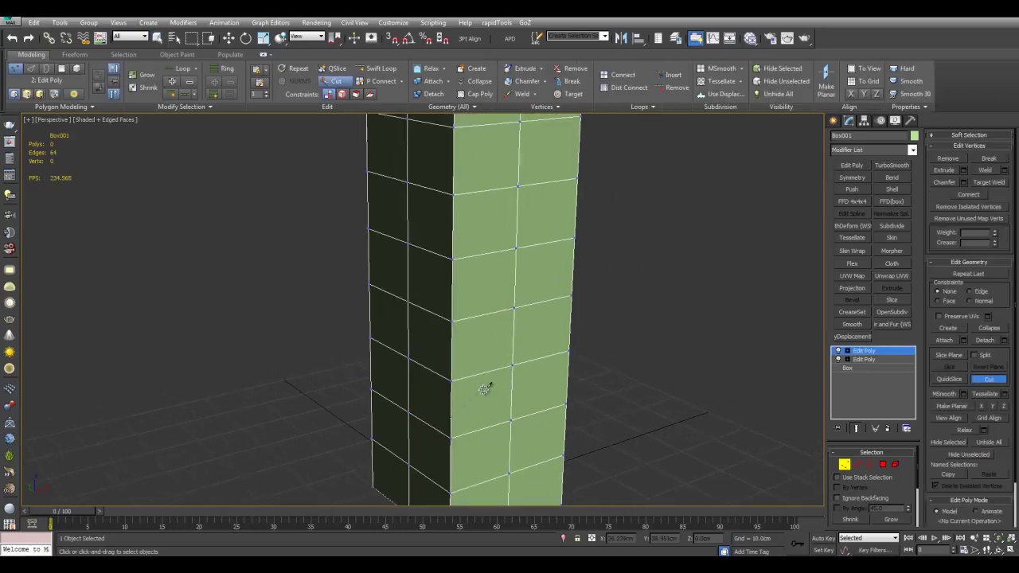
{"action": "left_click", "coordinate": [483, 390]}
{"action": "left_click", "coordinate": [475, 349]}
{"action": "left_click", "coordinate": [452, 322]}
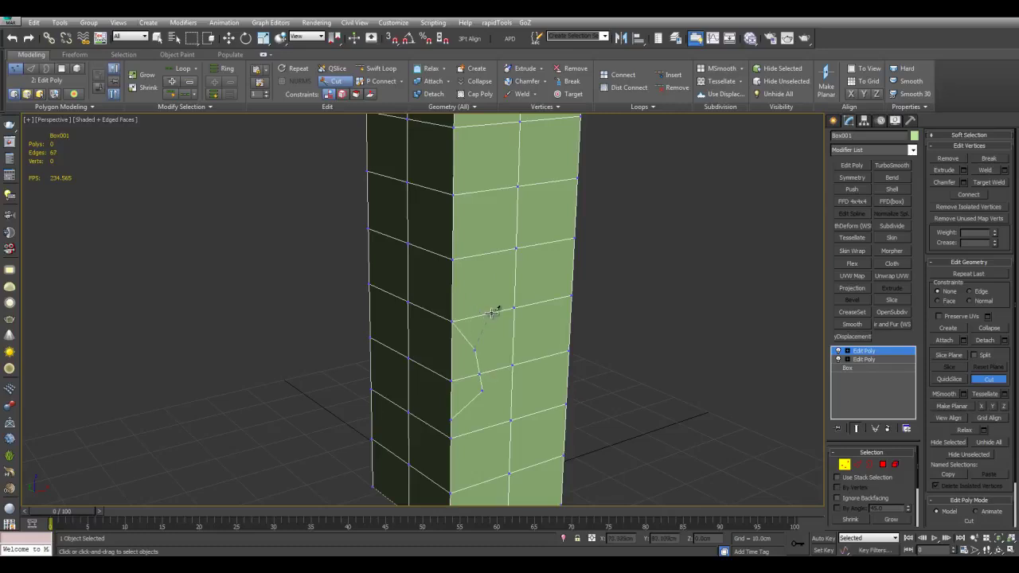
{"action": "left_click", "coordinate": [491, 287]}
{"action": "left_click", "coordinate": [516, 249]}
{"action": "left_click", "coordinate": [454, 221]}
{"action": "left_click", "coordinate": [421, 271]}
{"action": "left_click", "coordinate": [423, 348]}
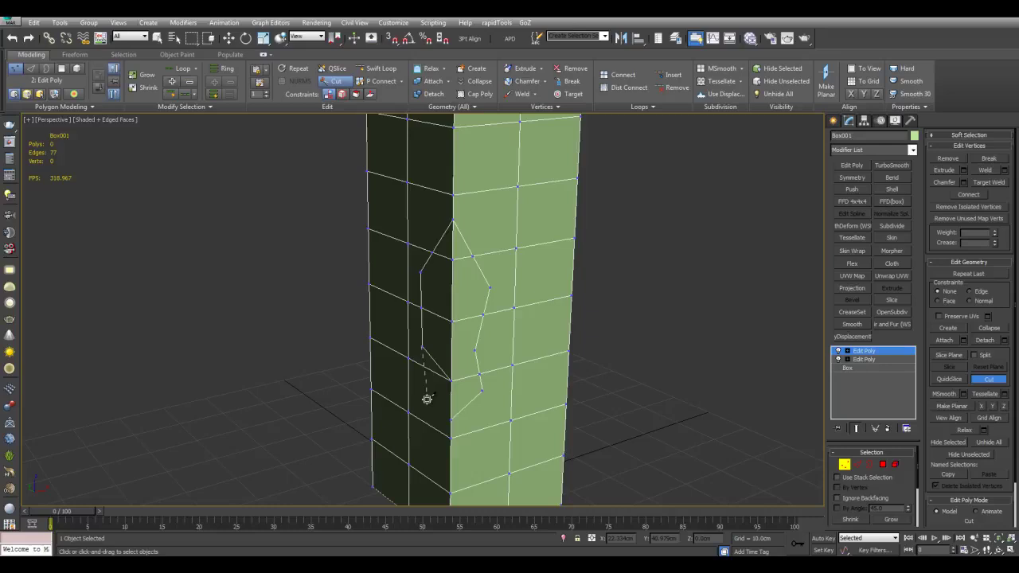
{"action": "left_click", "coordinate": [433, 401]}
Delete the polygons inside the cut outline on the front corner, with backfacing polygons ignored.
{"action": "key", "text": "4"}
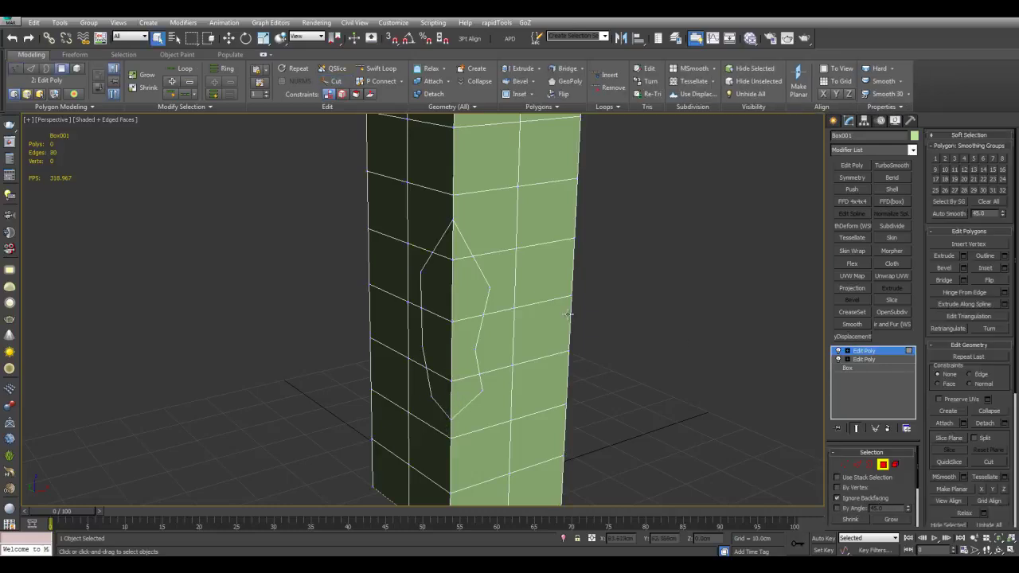
{"action": "left_click", "coordinate": [446, 245]}
{"action": "left_click_drag", "start_coordinate": [447, 244], "coordinate": [458, 393], "text": "ctrl"}
{"action": "key", "text": "Delete"}
{"action": "scroll", "coordinate": [482, 340], "scroll_direction": "up", "scroll_amount": 3}
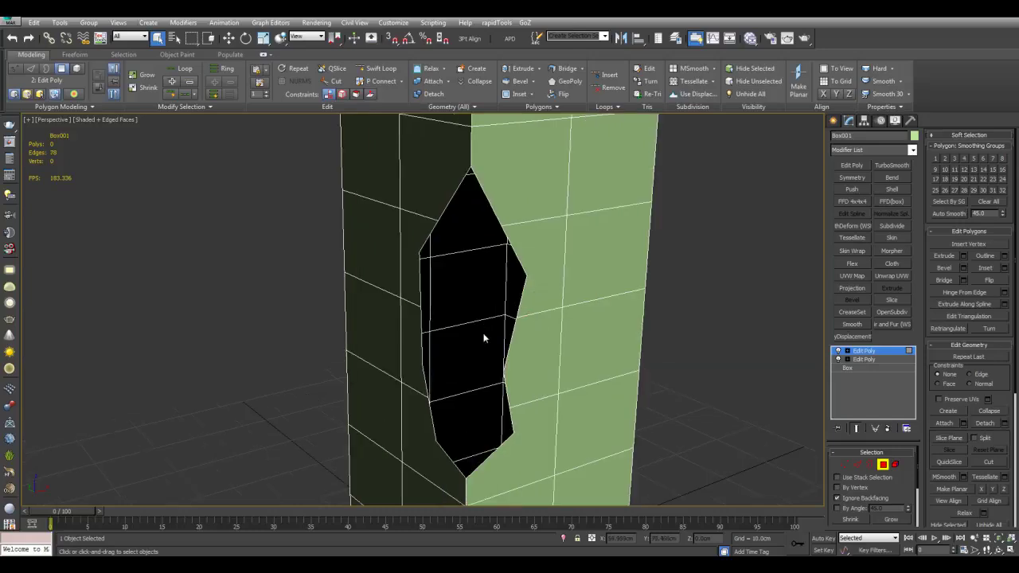
Cap the open border of the hole in the pillar's front corner.
{"action": "key", "text": "3"}
{"action": "left_click", "coordinate": [515, 323]}
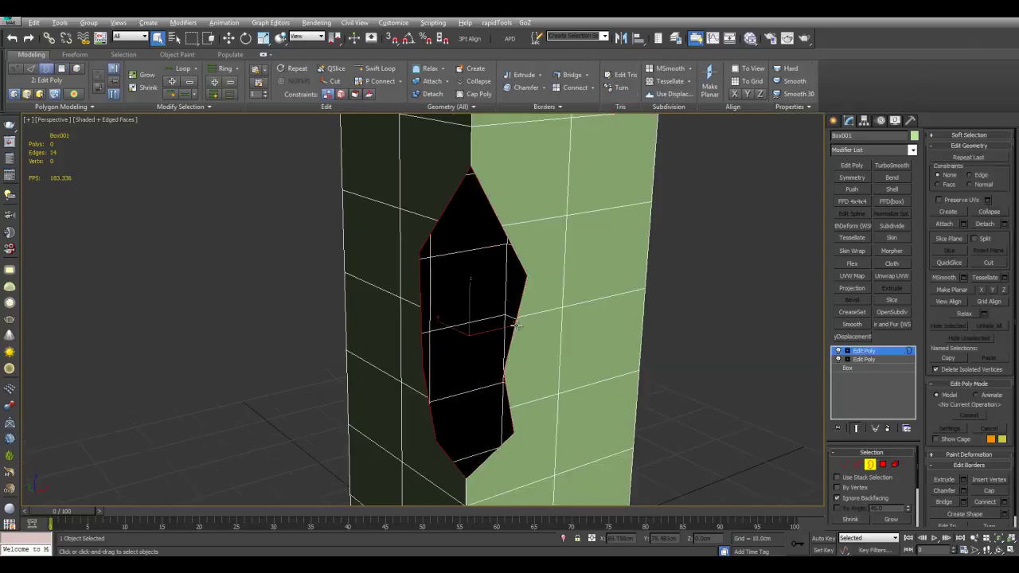
{"action": "key", "text": "alt+p"}
Connect opposite rim vertices across the capped hole, row by row, to divide the cap into strips.
{"action": "key", "text": "1"}
{"action": "left_click_drag", "start_coordinate": [431, 216], "coordinate": [525, 238]}
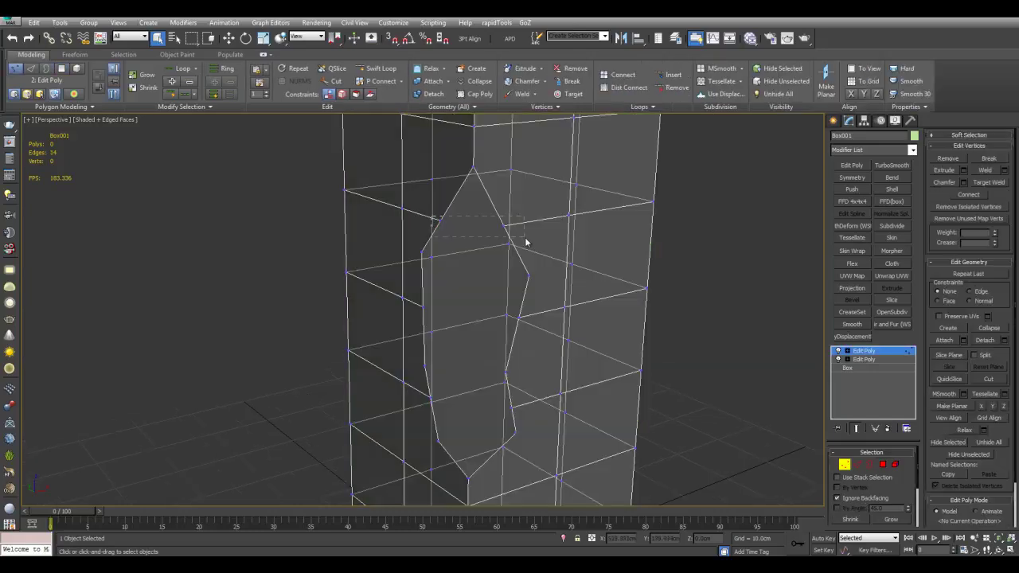
{"action": "key", "text": "ctrl+shift+e"}
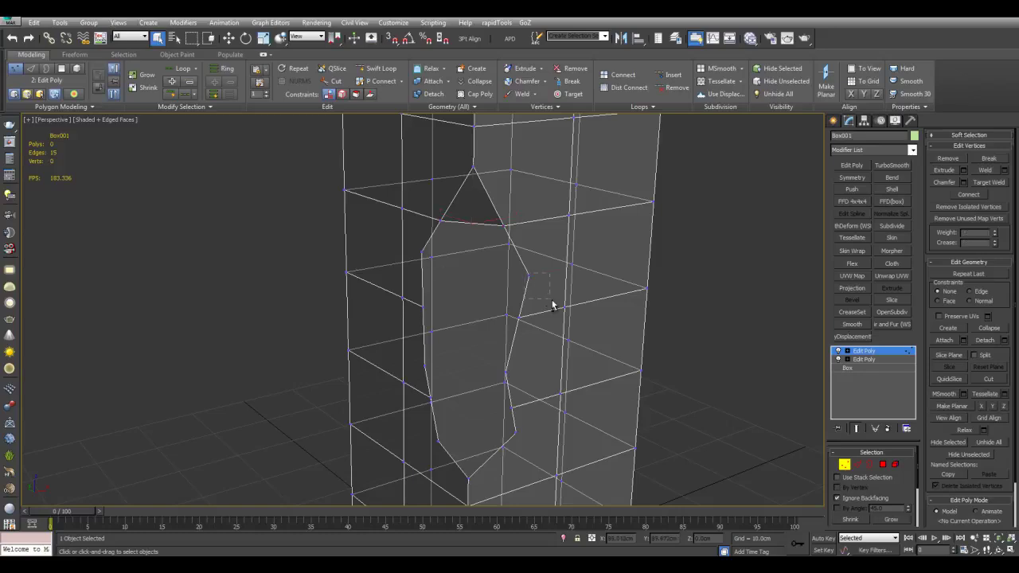
{"action": "left_click_drag", "start_coordinate": [528, 275], "coordinate": [553, 305]}
{"action": "key", "text": "ctrl+shift+e"}
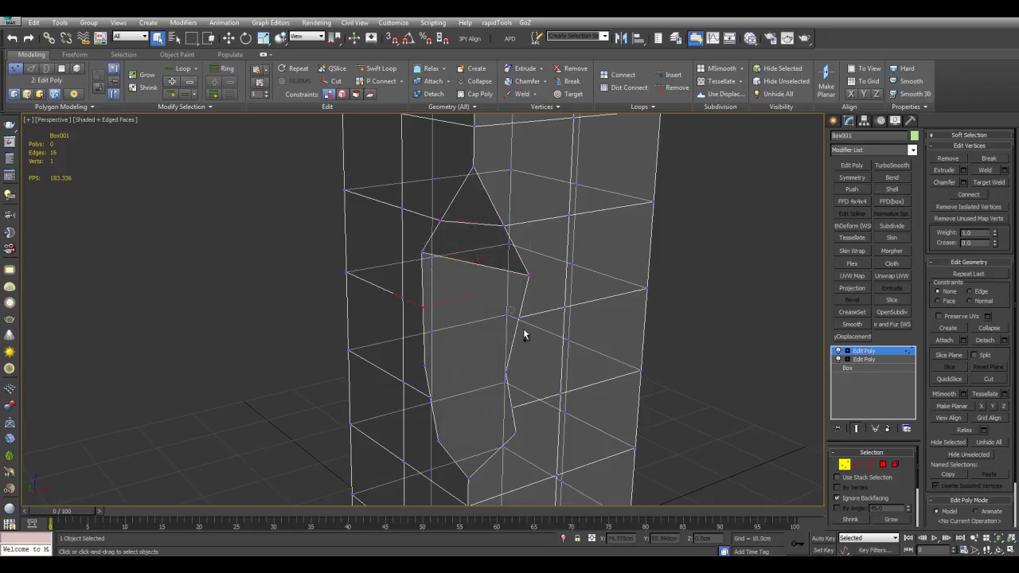
{"action": "left_click_drag", "start_coordinate": [421, 364], "coordinate": [519, 383]}
{"action": "key", "text": "ctrl+shift+e"}
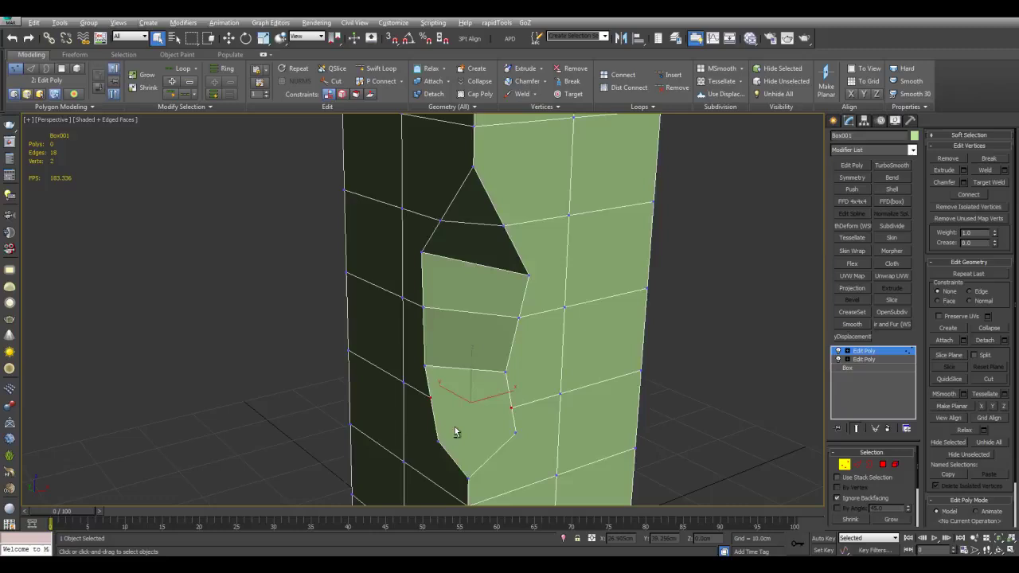
Connect the rim vertices in the notch's lower half to neighbouring grid vertices on both pillar faces.
{"action": "mouse_move", "coordinate": [547, 449]}
{"action": "middle_mouse_down", "text": "alt"}
{"action": "mouse_move", "coordinate": [526, 354]}
{"action": "mouse_move", "coordinate": [520, 387]}
{"action": "middle_mouse_up", "text": "alt"}
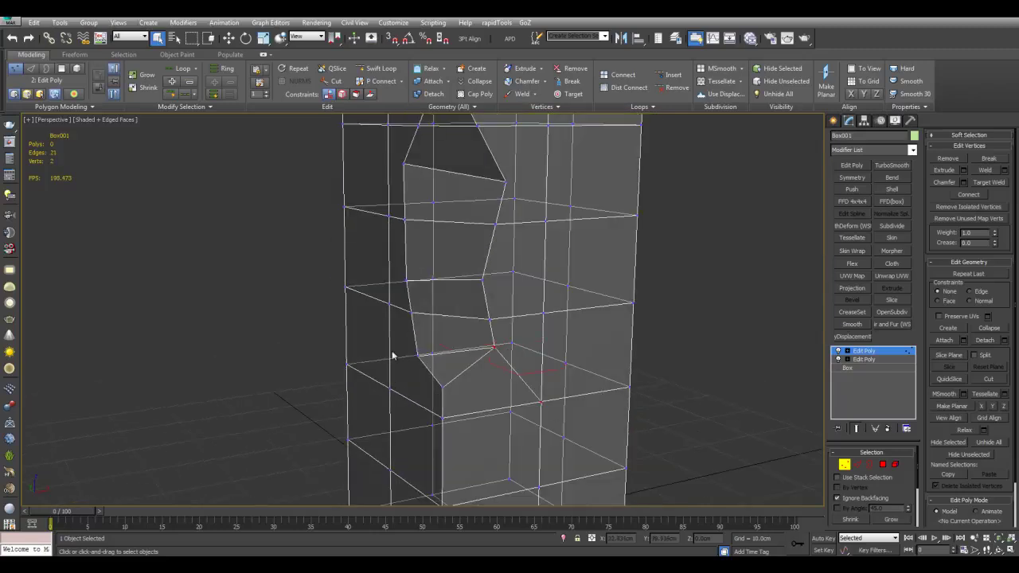
{"action": "key", "text": "alt+x"}
{"action": "left_click", "coordinate": [479, 364]}
{"action": "left_click", "coordinate": [545, 303], "text": "ctrl"}
{"action": "key", "text": "ctrl+shift+e"}
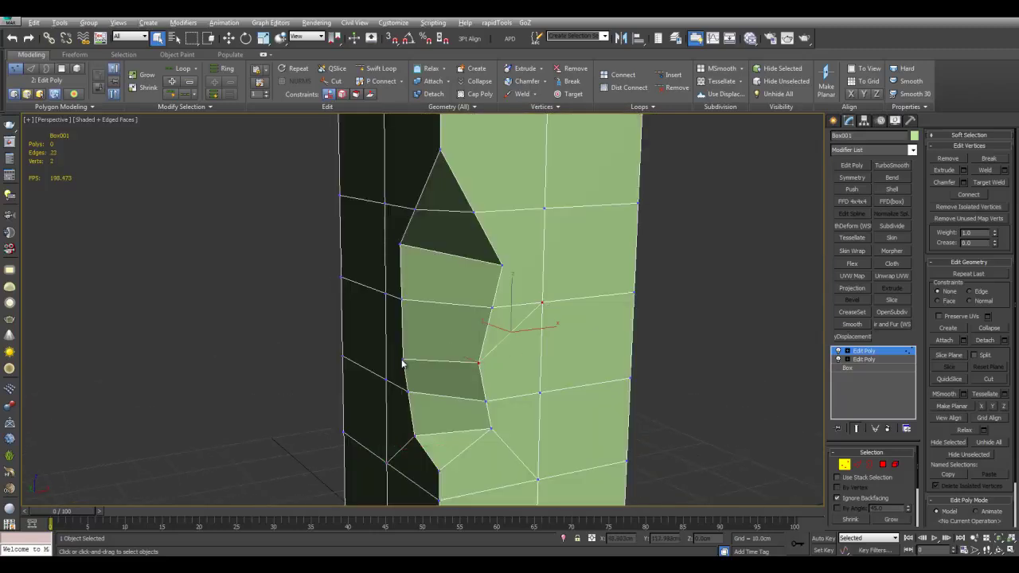
{"action": "left_click", "coordinate": [403, 362]}
{"action": "left_click", "coordinate": [389, 381], "text": "ctrl"}
{"action": "key", "text": "ctrl+shift+e"}
Connect the outermost rim vertices in the notch's upper half to the next higher grid vertices on both faces.
{"action": "left_click", "coordinate": [504, 265]}
{"action": "left_click", "coordinate": [546, 210], "text": "ctrl"}
{"action": "key", "text": "ctrl+shift+e"}
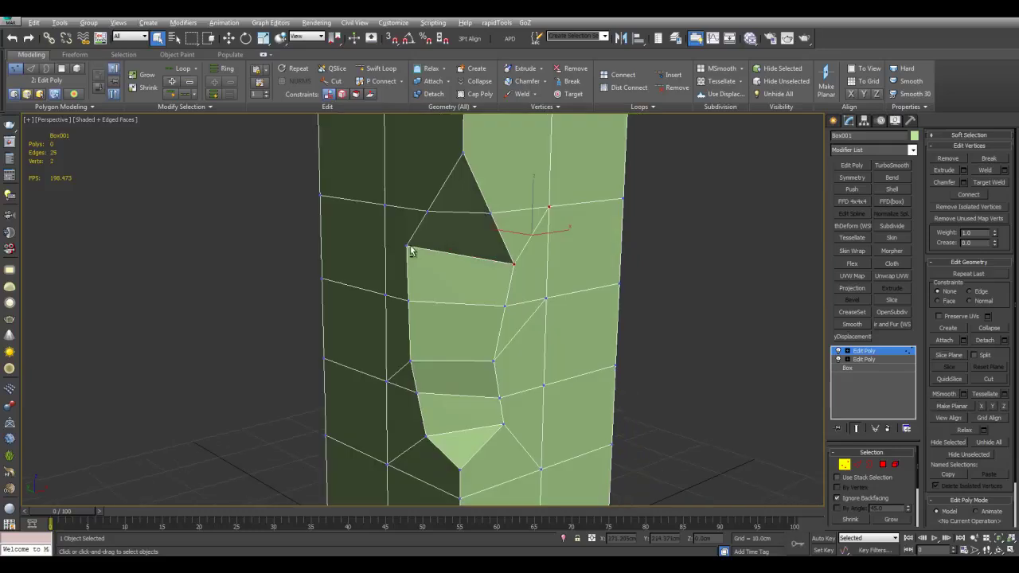
{"action": "left_click", "coordinate": [410, 249]}
{"action": "left_click", "coordinate": [389, 208], "text": "ctrl"}
{"action": "key", "text": "ctrl+shift+e"}
{"action": "middle_click_drag", "start_coordinate": [390, 209], "coordinate": [391, 328]}
{"action": "left_click", "coordinate": [493, 340]}
{"action": "scroll", "coordinate": [548, 301], "scroll_direction": "down", "scroll_amount": 3}
{"action": "middle_click_drag", "start_coordinate": [560, 323], "coordinate": [550, 250]}
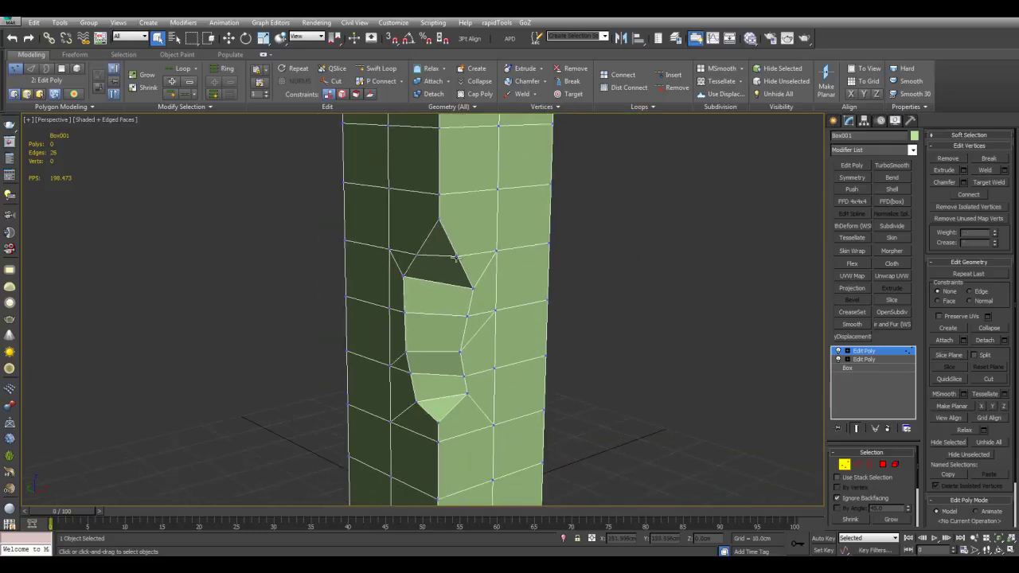
Connect the two rim vertices just below the notch's tip to the grid vertices one row above on both faces.
{"action": "left_click", "coordinate": [458, 257]}
{"action": "left_click", "coordinate": [498, 191], "text": "ctrl"}
{"action": "key", "text": "ctrl+shift+e"}
{"action": "left_click", "coordinate": [419, 254]}
{"action": "left_click", "coordinate": [390, 188], "text": "ctrl"}
{"action": "key", "text": "ctrl+shift+e"}
Remove the short horizontal edge joining the notch's upper rim to the grid on the darker face.
{"action": "key", "text": "2"}
{"action": "left_click", "coordinate": [404, 252]}
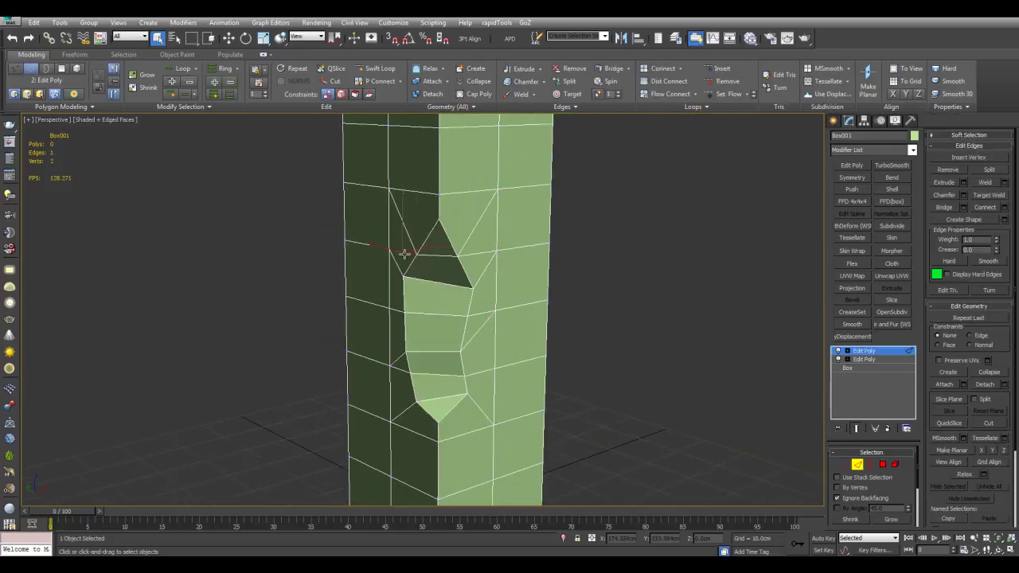
{"action": "key", "text": "ctrl+BackSpace"}
{"action": "middle_click_drag", "start_coordinate": [591, 329], "coordinate": [592, 301]}
{"action": "scroll", "coordinate": [560, 293], "scroll_direction": "down", "scroll_amount": 3}
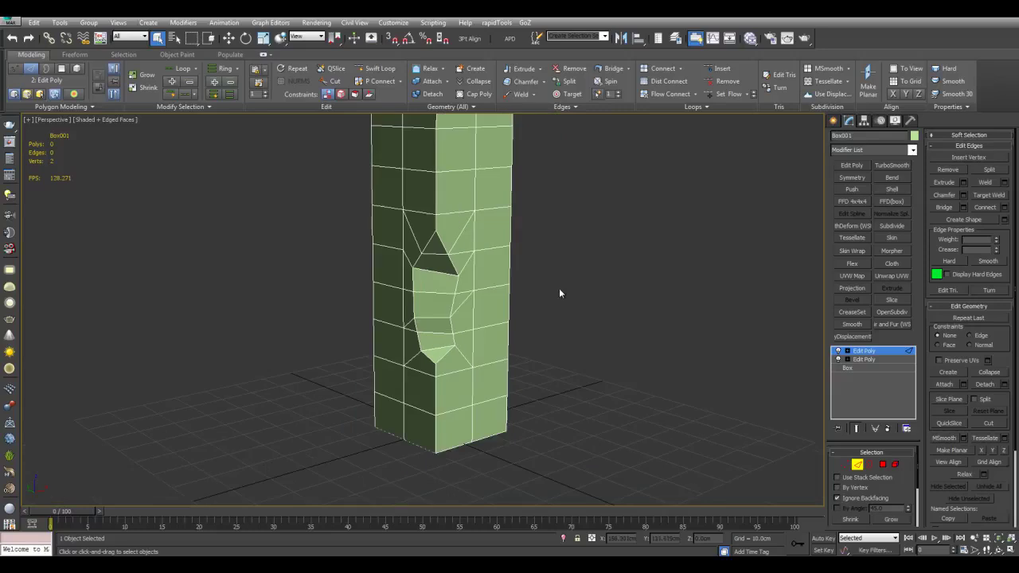
Add a CreaseSet modifier and select the pillar's edges by a face angle of 90 with a tolerance of 75.
{"action": "left_click", "coordinate": [852, 312]}
{"action": "scroll", "coordinate": [895, 521], "scroll_direction": "down", "scroll_amount": 2}
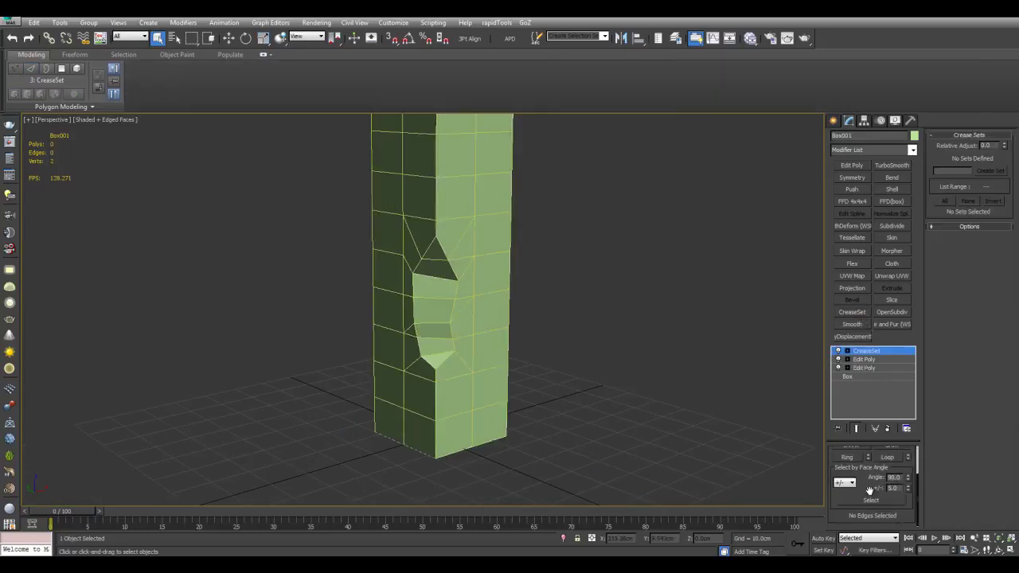
{"action": "left_click", "coordinate": [871, 501]}
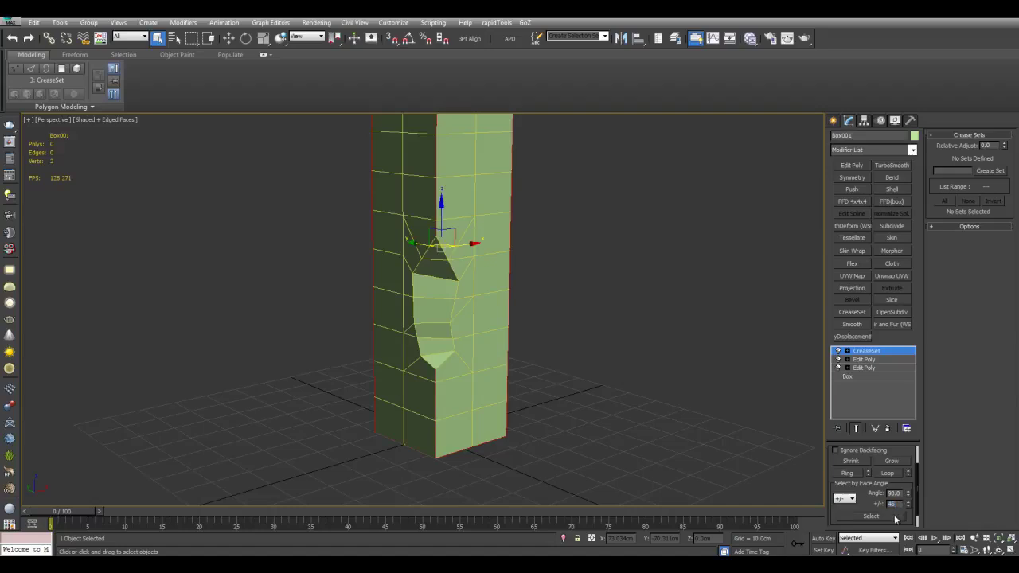
{"action": "left_click", "coordinate": [895, 518]}
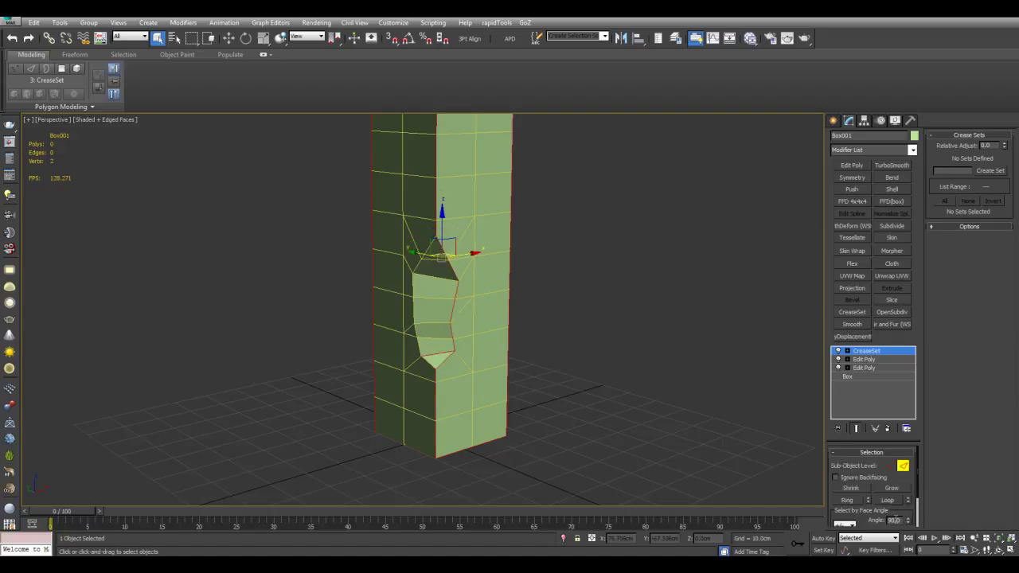
{"action": "scroll", "coordinate": [860, 520], "scroll_direction": "down", "scroll_amount": 1}
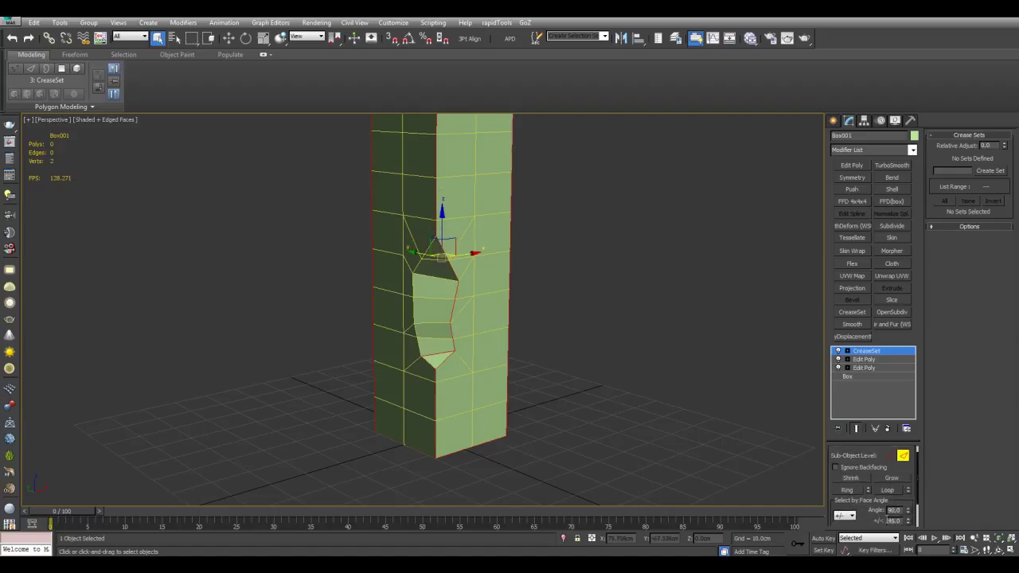
{"action": "left_click_drag", "start_coordinate": [882, 522], "coordinate": [872, 511]}
{"action": "left_click", "coordinate": [873, 526]}
{"action": "scroll", "coordinate": [505, 344], "scroll_direction": "up", "scroll_amount": 4}
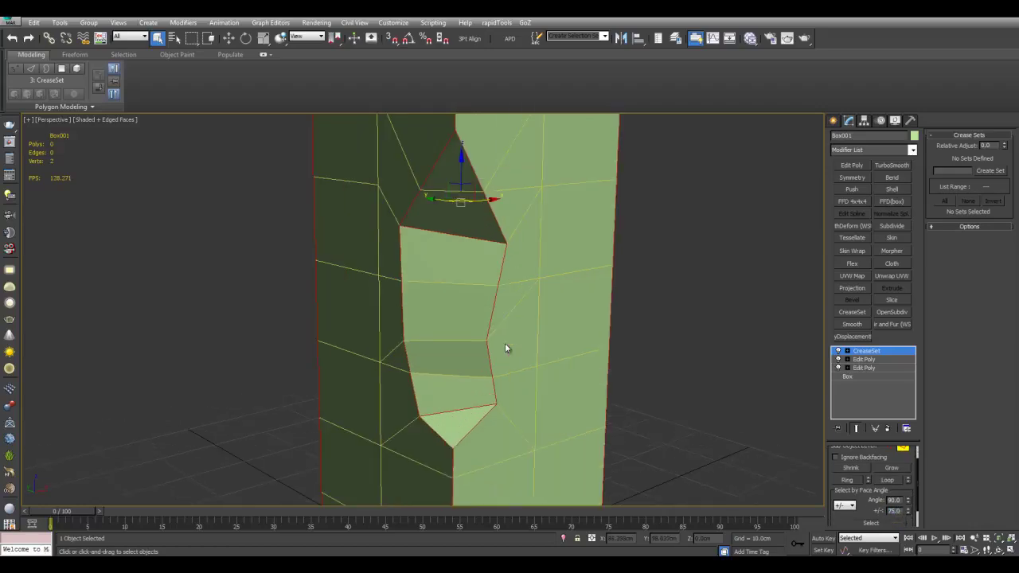
Create a crease set from the pillar's selected hard edges with a crease value of 0.25.
{"action": "scroll", "coordinate": [505, 344], "scroll_direction": "down", "scroll_amount": 2}
{"action": "key", "text": "alt+x"}
{"action": "key", "text": "alt+x"}
{"action": "key", "text": "alt+x"}
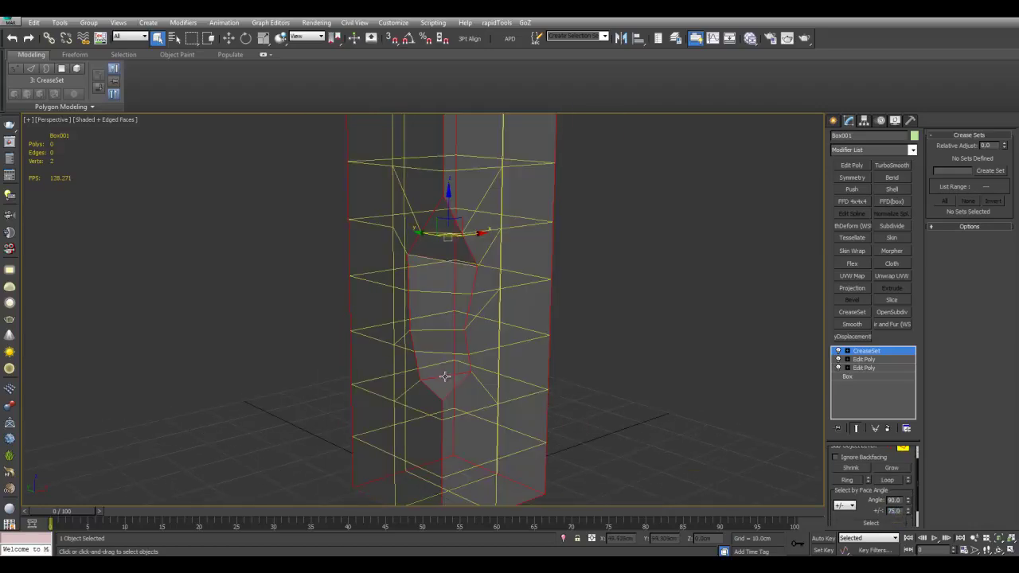
{"action": "key", "text": "alt+x"}
{"action": "middle_click_drag", "start_coordinate": [653, 299], "coordinate": [636, 299]}
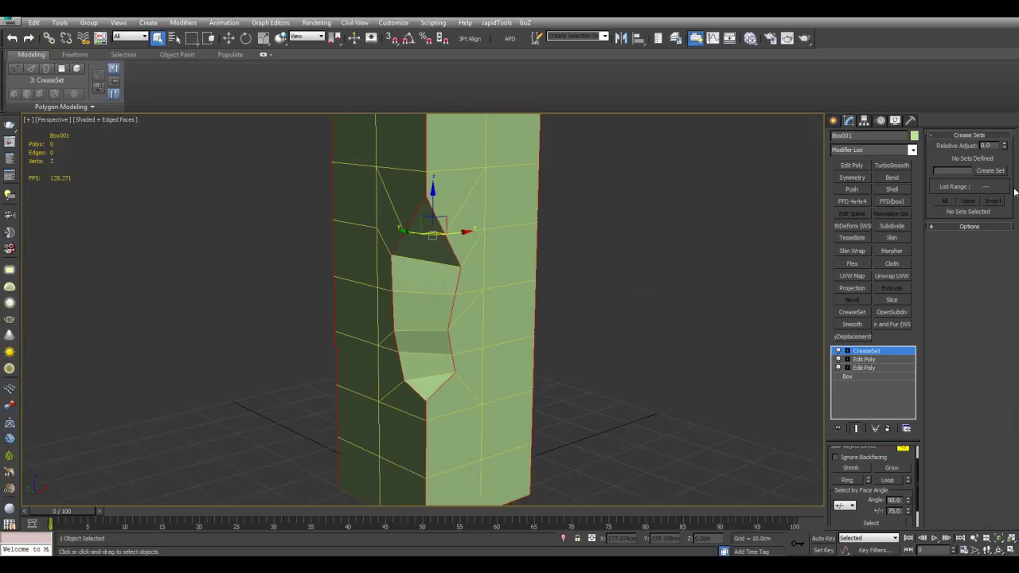
{"action": "left_click", "coordinate": [991, 172]}
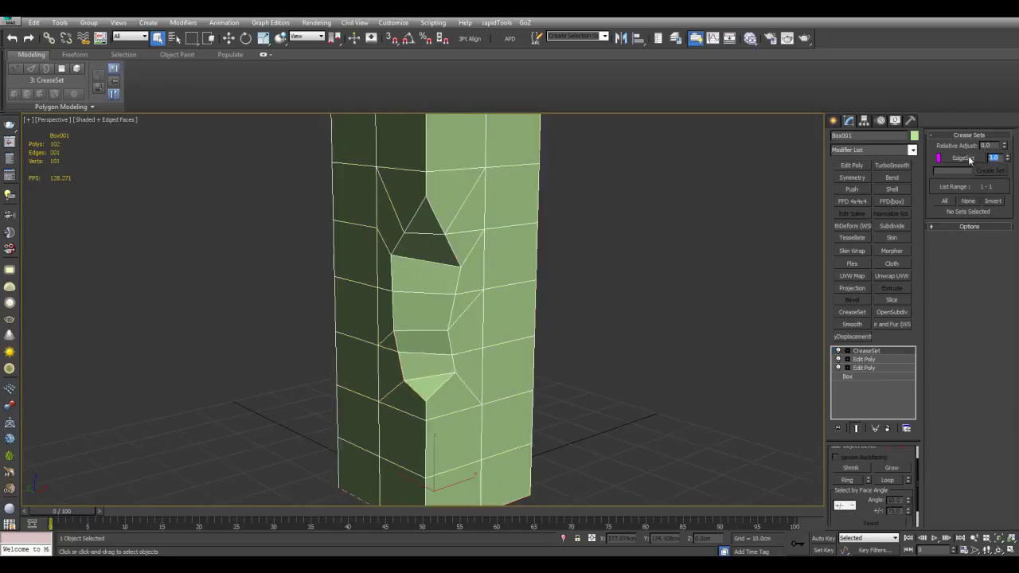
{"action": "middle_click_drag", "start_coordinate": [668, 269], "coordinate": [690, 299], "text": "alt"}
{"action": "key", "text": "F4"}
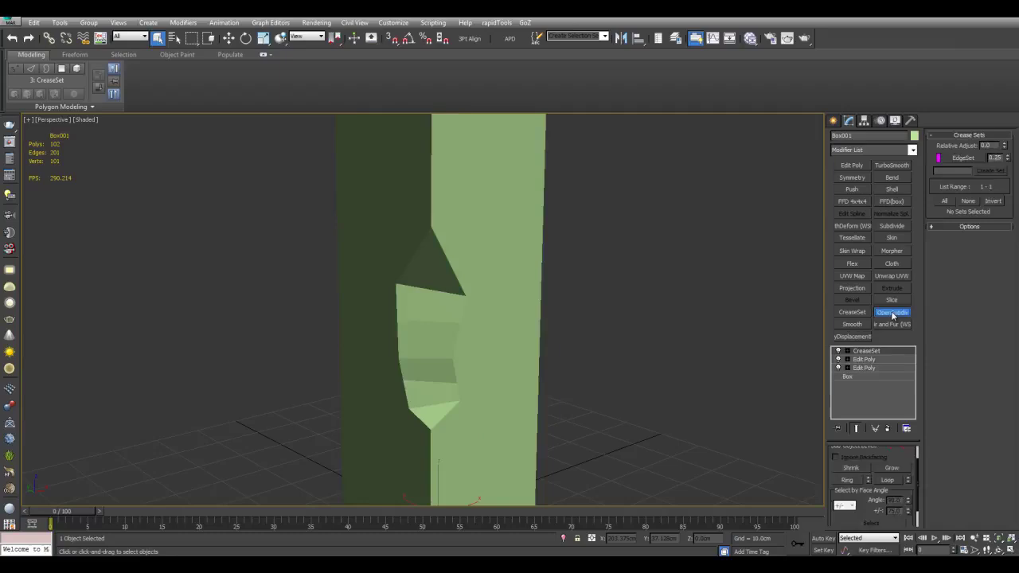
Add an OpenSubdiv modifier to the pillar with Isoline Display off and 2 iterations.
{"action": "left_click", "coordinate": [892, 312]}
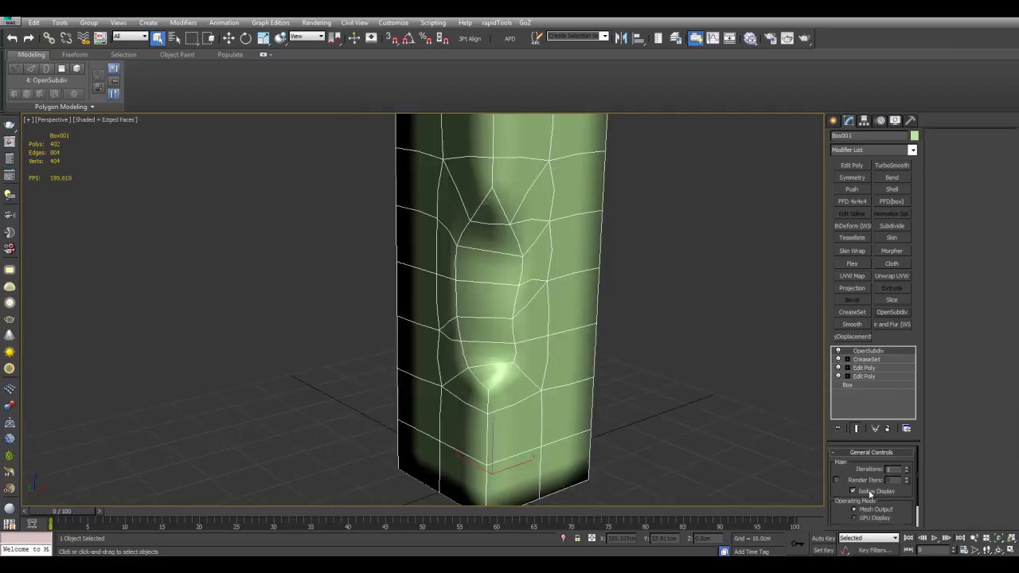
{"action": "left_click", "coordinate": [868, 492]}
{"action": "middle_click_drag", "start_coordinate": [511, 248], "coordinate": [484, 242], "text": "alt"}
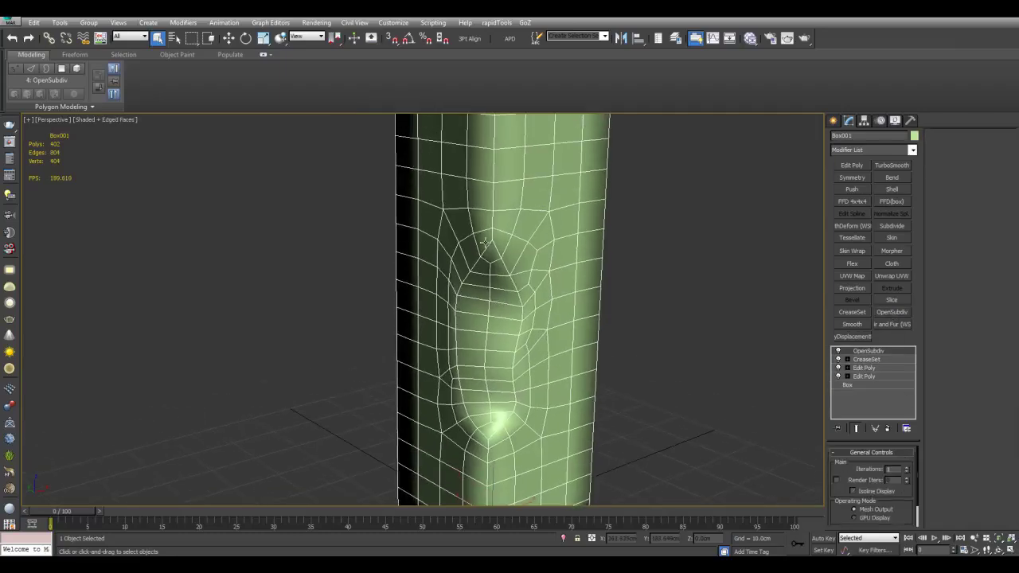
{"action": "left_click", "coordinate": [905, 468]}
{"action": "scroll", "coordinate": [723, 374], "scroll_direction": "down", "scroll_amount": 5}
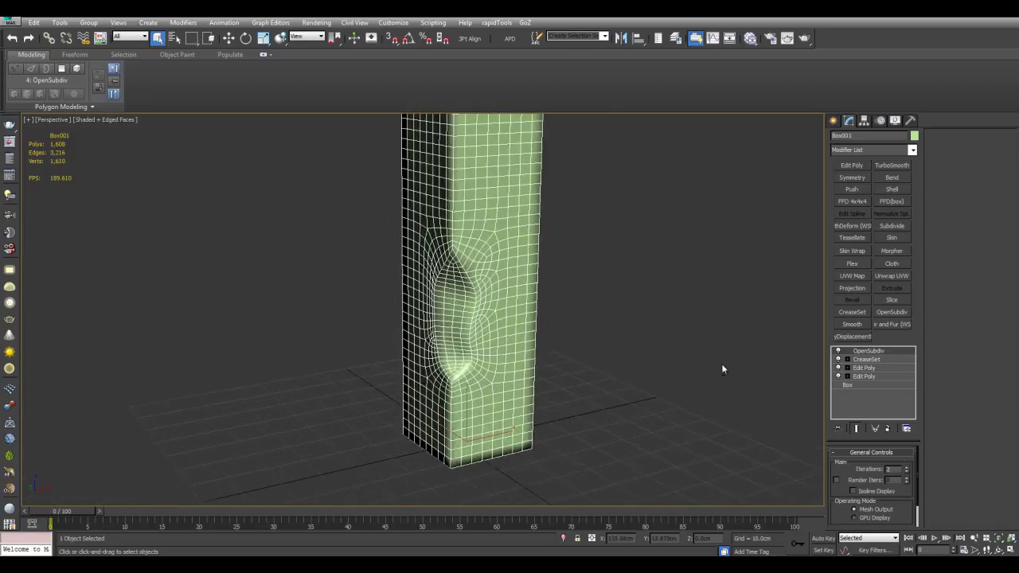
{"action": "scroll", "coordinate": [724, 370], "scroll_direction": "up", "scroll_amount": 4}
{"action": "middle_click_drag", "start_coordinate": [723, 370], "coordinate": [796, 280], "text": "alt"}
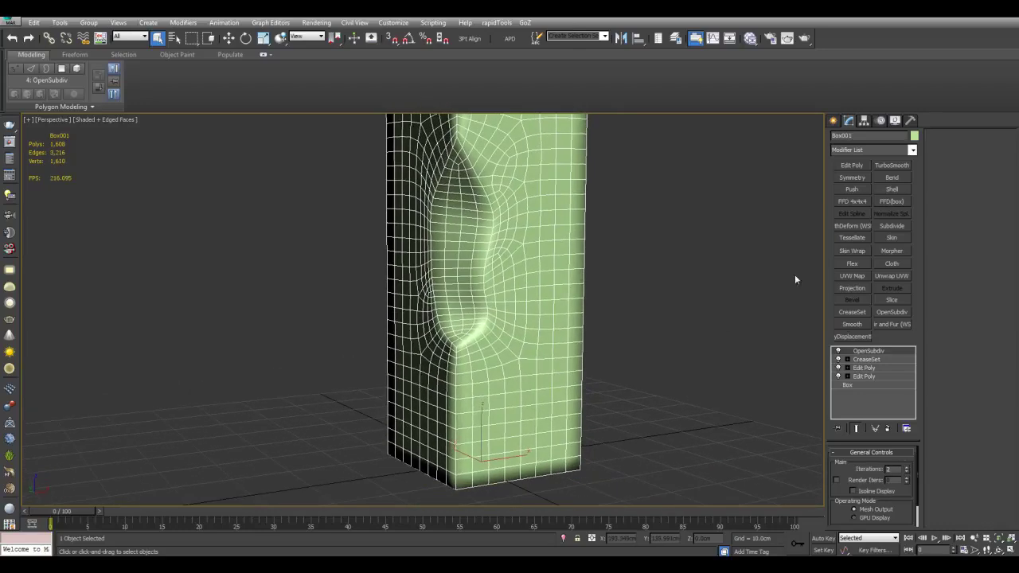
Add a VertexPaint modifier to the pillar and display its vertex colors unshaded.
{"action": "left_click", "coordinate": [913, 151]}
{"action": "scroll", "coordinate": [885, 201], "scroll_direction": "down", "scroll_amount": 3}
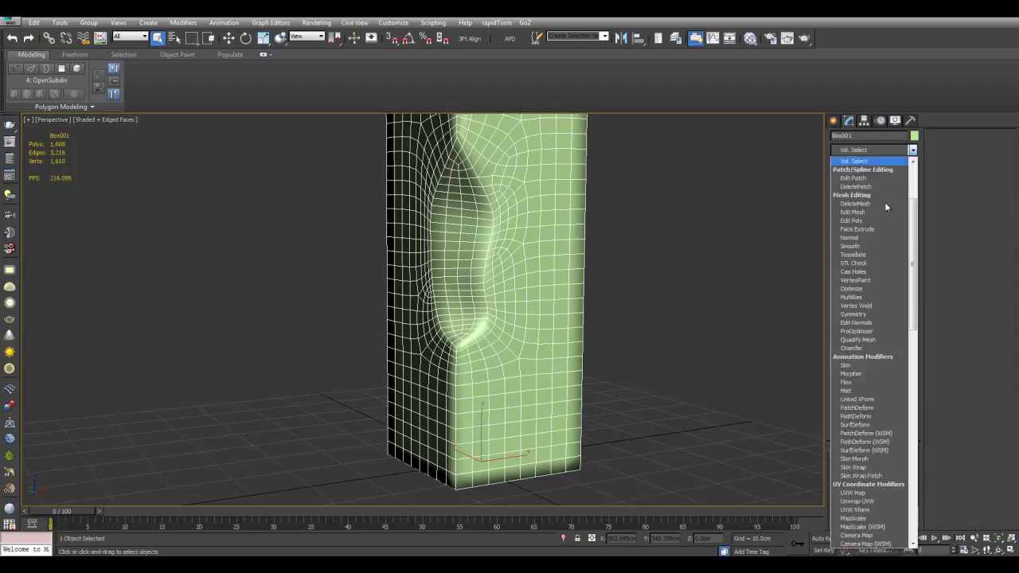
{"action": "left_click", "coordinate": [859, 163]}
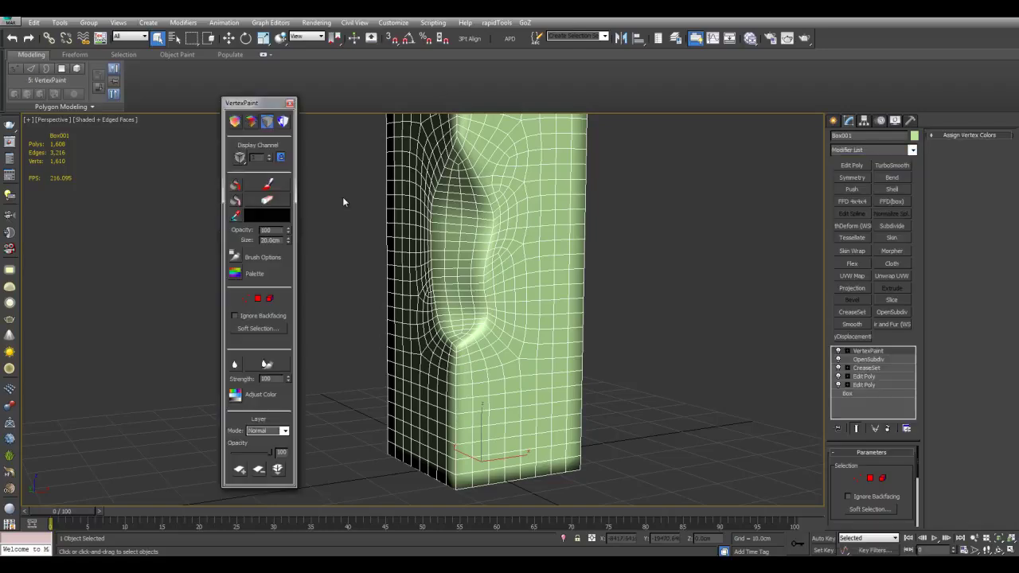
{"action": "left_click", "coordinate": [251, 124]}
{"action": "left_click", "coordinate": [235, 121]}
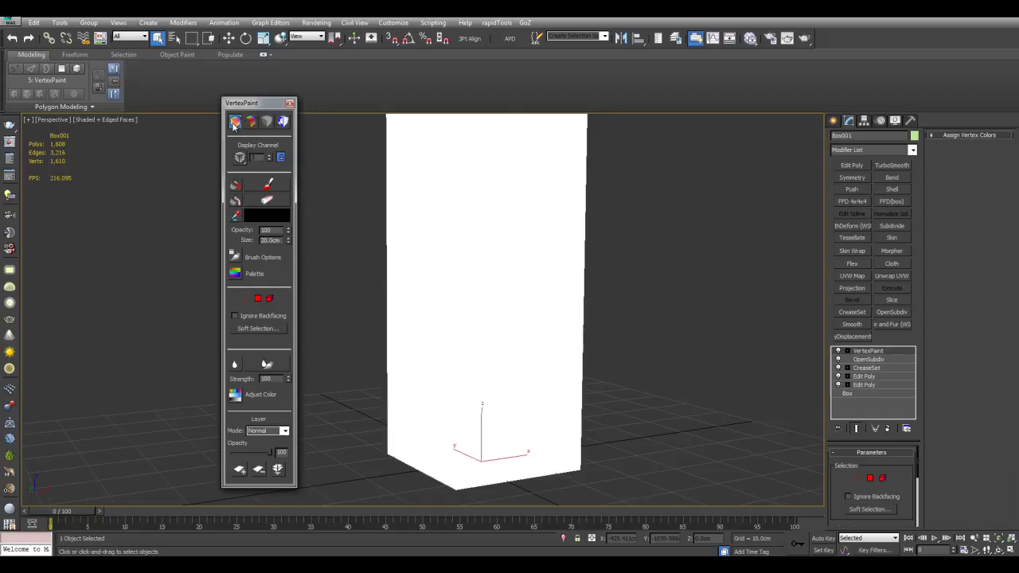
{"action": "middle_click_drag", "start_coordinate": [553, 279], "coordinate": [551, 275], "text": "alt"}
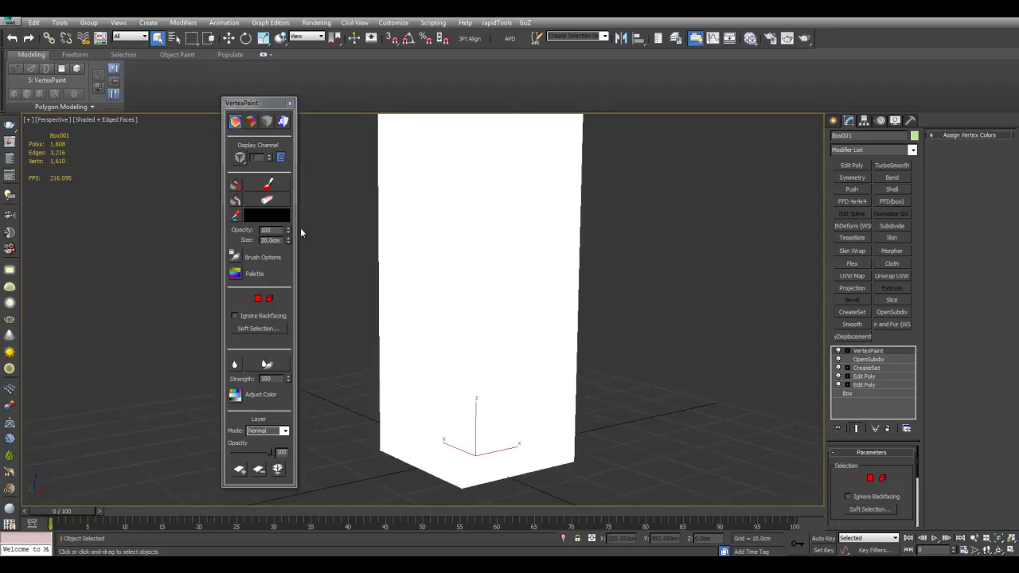
Fill the whole pillar with black vertex color and change the paint color to white.
{"action": "left_click", "coordinate": [236, 186]}
{"action": "middle_click_drag", "start_coordinate": [671, 259], "coordinate": [620, 272], "text": "alt"}
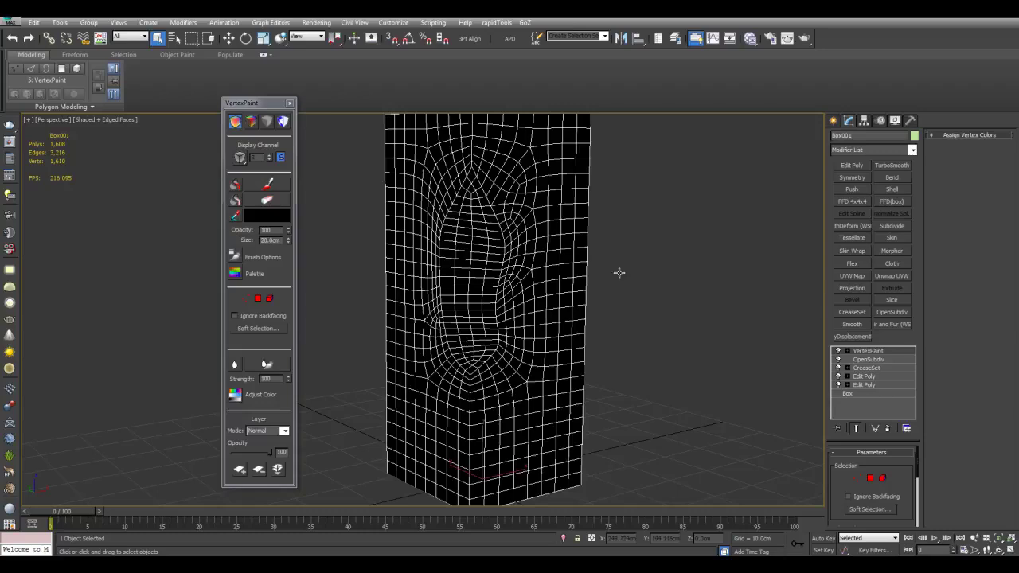
{"action": "left_click", "coordinate": [258, 217]}
{"action": "left_click_drag", "start_coordinate": [306, 153], "coordinate": [305, 76]}
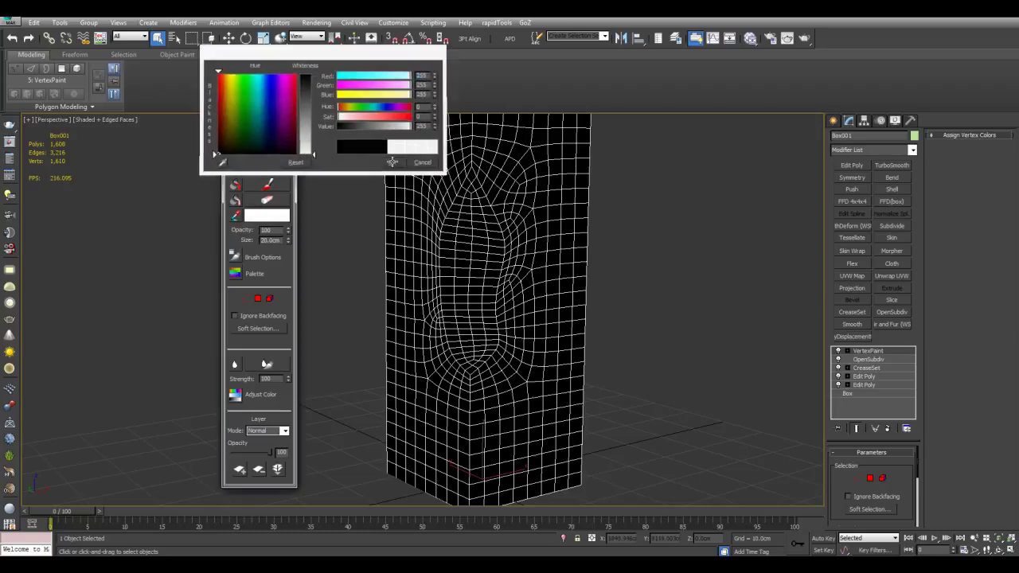
{"action": "left_click", "coordinate": [392, 162]}
{"action": "scroll", "coordinate": [311, 207], "scroll_direction": "up", "scroll_amount": 3}
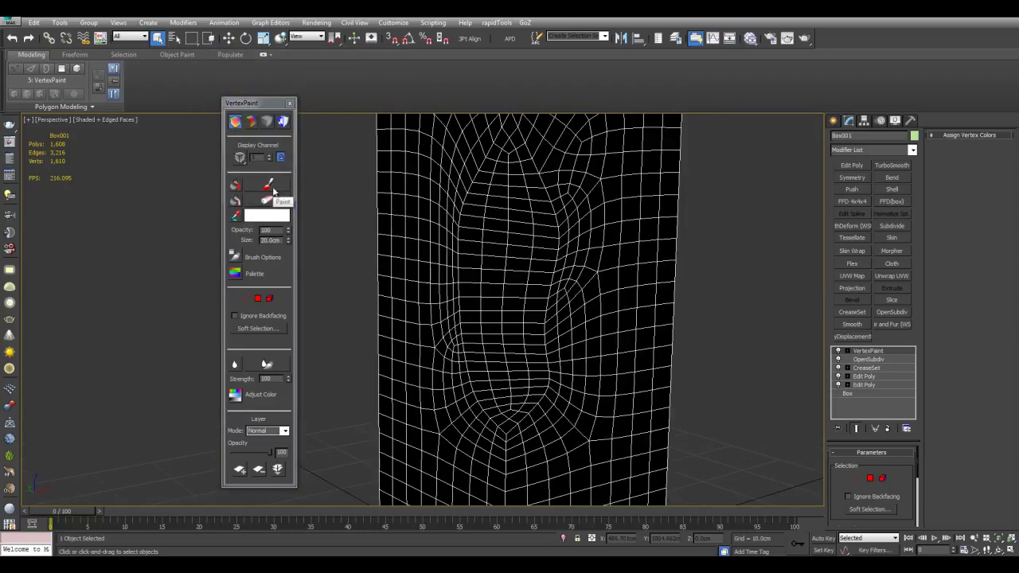
Paint the chipped notch's surface white up to its rim, reducing the brush size to 4 cm.
{"action": "left_click", "coordinate": [270, 186]}
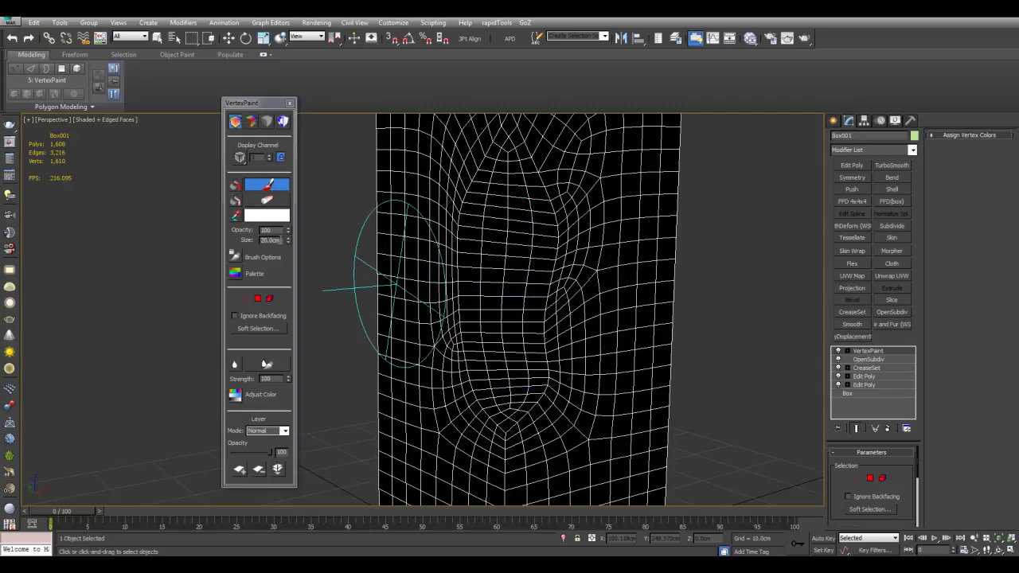
{"action": "mouse_move", "coordinate": [466, 326]}
{"action": "left_mouse_down"}
{"action": "mouse_move", "coordinate": [496, 337]}
{"action": "mouse_move", "coordinate": [520, 371]}
{"action": "mouse_move", "coordinate": [490, 278]}
{"action": "mouse_move", "coordinate": [505, 368]}
{"action": "mouse_move", "coordinate": [516, 274]}
{"action": "mouse_move", "coordinate": [521, 332]}
{"action": "mouse_move", "coordinate": [517, 322]}
{"action": "left_mouse_up"}
{"action": "mouse_move", "coordinate": [494, 278]}
{"action": "middle_mouse_down"}
{"action": "mouse_move", "coordinate": [497, 324]}
{"action": "mouse_move", "coordinate": [485, 315]}
{"action": "middle_mouse_up"}
{"action": "mouse_move", "coordinate": [483, 307]}
{"action": "left_mouse_down"}
{"action": "mouse_move", "coordinate": [492, 201]}
{"action": "mouse_move", "coordinate": [510, 287]}
{"action": "mouse_move", "coordinate": [524, 303]}
{"action": "mouse_move", "coordinate": [519, 412]}
{"action": "mouse_move", "coordinate": [485, 440]}
{"action": "mouse_move", "coordinate": [468, 366]}
{"action": "mouse_move", "coordinate": [485, 437]}
{"action": "mouse_move", "coordinate": [520, 339]}
{"action": "mouse_move", "coordinate": [491, 165]}
{"action": "mouse_move", "coordinate": [469, 409]}
{"action": "mouse_move", "coordinate": [491, 319]}
{"action": "mouse_move", "coordinate": [533, 277]}
{"action": "mouse_move", "coordinate": [489, 466]}
{"action": "mouse_move", "coordinate": [535, 422]}
{"action": "mouse_move", "coordinate": [540, 234]}
{"action": "mouse_move", "coordinate": [517, 177]}
{"action": "mouse_move", "coordinate": [458, 285]}
{"action": "mouse_move", "coordinate": [531, 269]}
{"action": "left_mouse_up"}
{"action": "double_click", "coordinate": [278, 240]}
{"action": "type", "text": "4"}
{"action": "key", "text": "Return"}
{"action": "scroll", "coordinate": [533, 269], "scroll_direction": "down", "scroll_amount": 3}
{"action": "middle_click_drag", "start_coordinate": [552, 290], "coordinate": [605, 277], "text": "alt"}
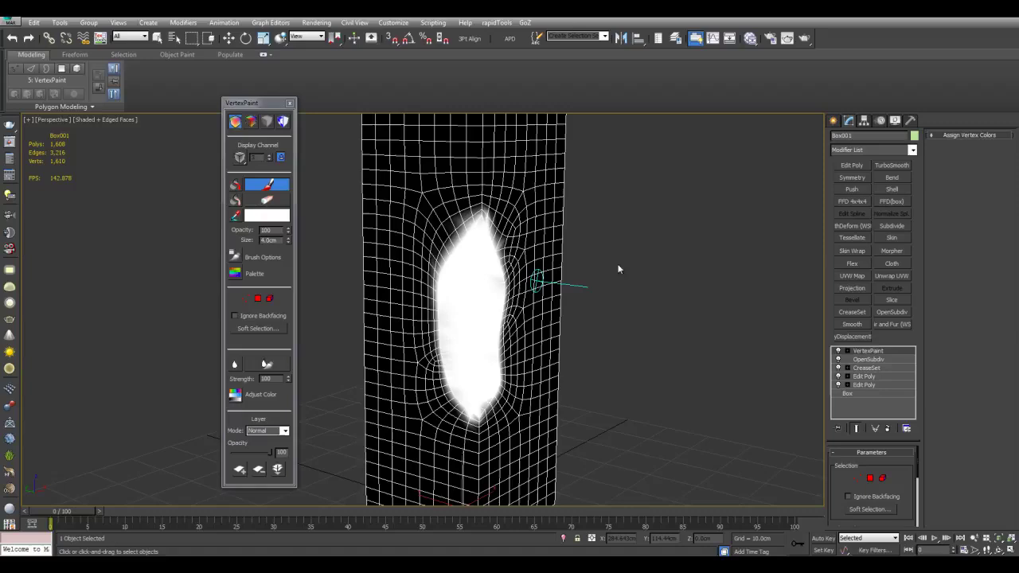
{"action": "left_click", "coordinate": [274, 185]}
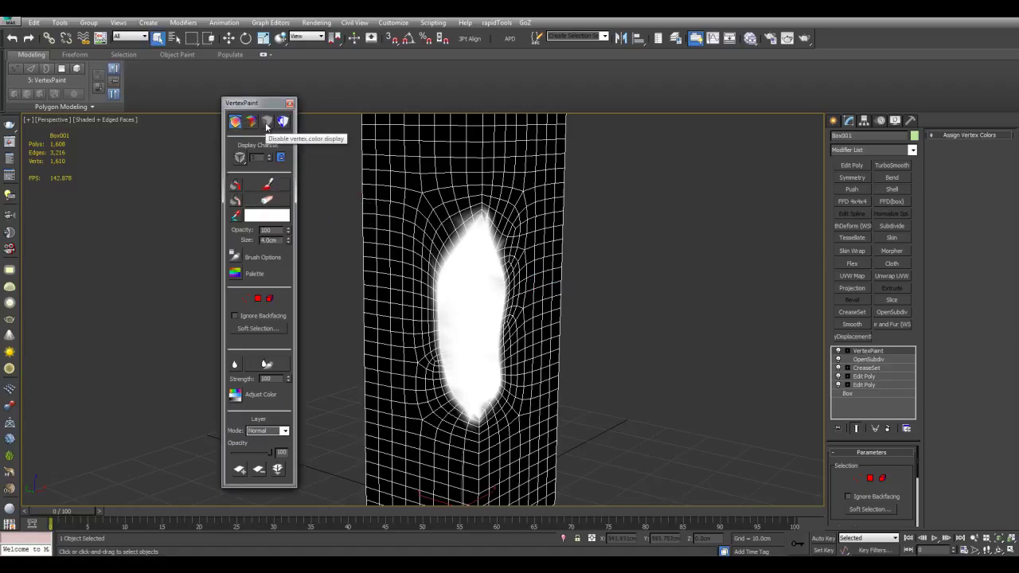
Disable the vertex color display and add an Edit Poly modifier above VertexPaint.
{"action": "left_click", "coordinate": [267, 123]}
{"action": "mouse_move", "coordinate": [729, 246]}
{"action": "middle_mouse_down", "text": "alt"}
{"action": "mouse_move", "coordinate": [739, 230]}
{"action": "mouse_move", "coordinate": [814, 259]}
{"action": "middle_mouse_up", "text": "alt"}
{"action": "left_click", "coordinate": [856, 167]}
{"action": "middle_click_drag", "start_coordinate": [747, 236], "coordinate": [733, 343], "text": "alt"}
Add a VRayDisplacementMod modifier to the pillar and assign a Composite map as its texmap.
{"action": "left_click", "coordinate": [851, 337]}
{"action": "scroll", "coordinate": [880, 476], "scroll_direction": "down", "scroll_amount": 2}
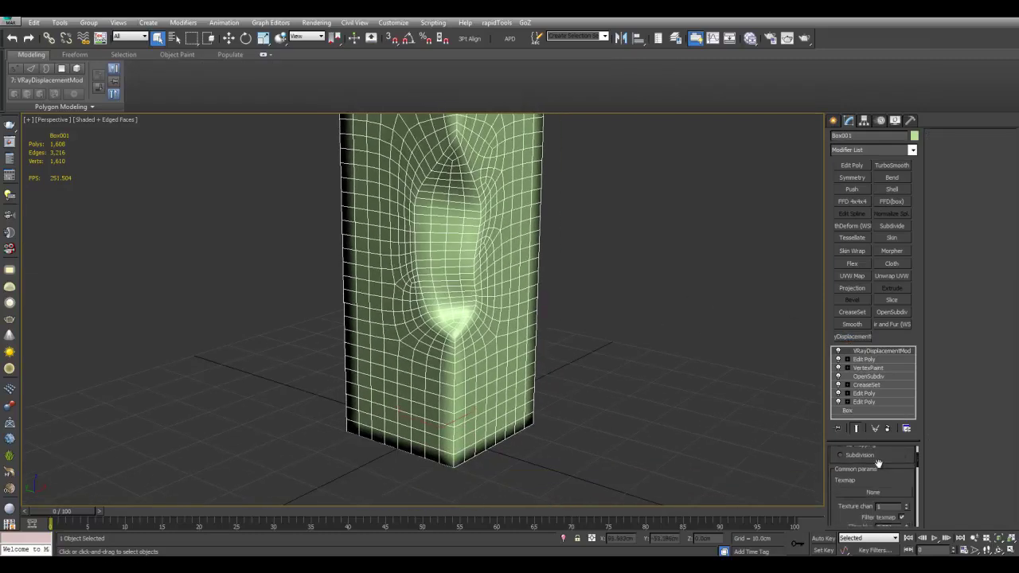
{"action": "left_click", "coordinate": [868, 493]}
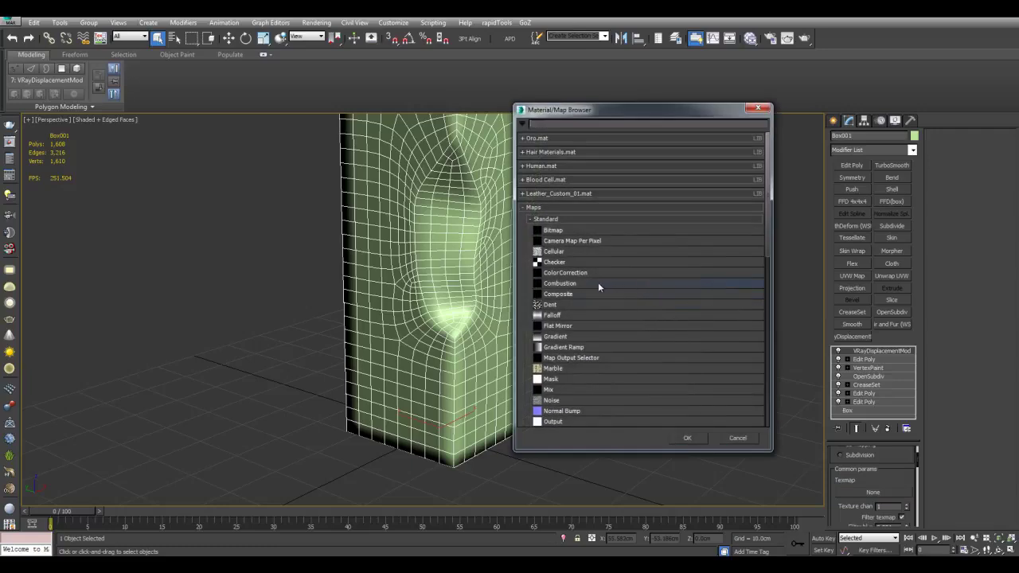
{"action": "double_click", "coordinate": [573, 293]}
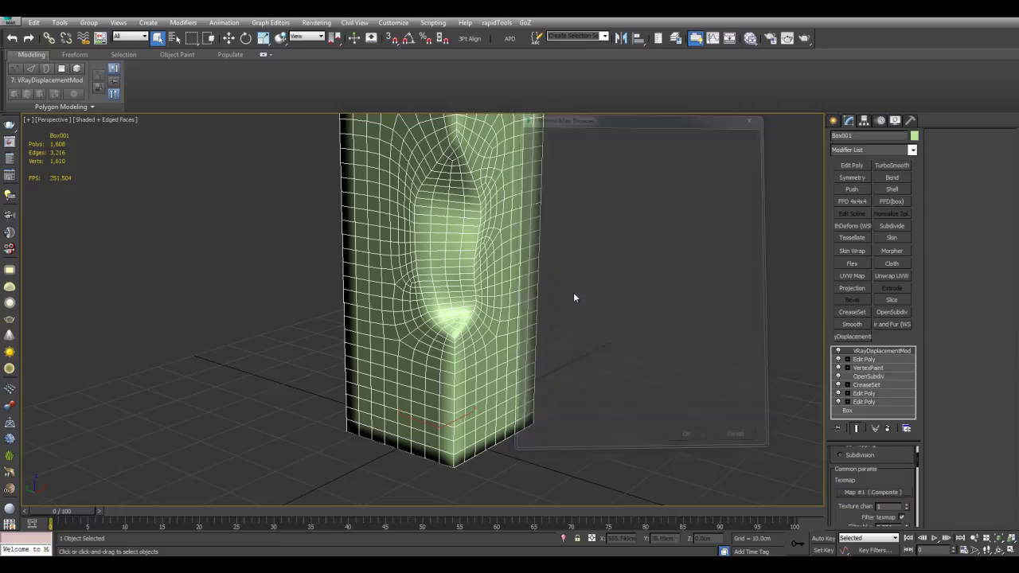
Bring the displacement's Composite map into the Slate Material Editor as an instance and show its parameters.
{"action": "key", "text": "m"}
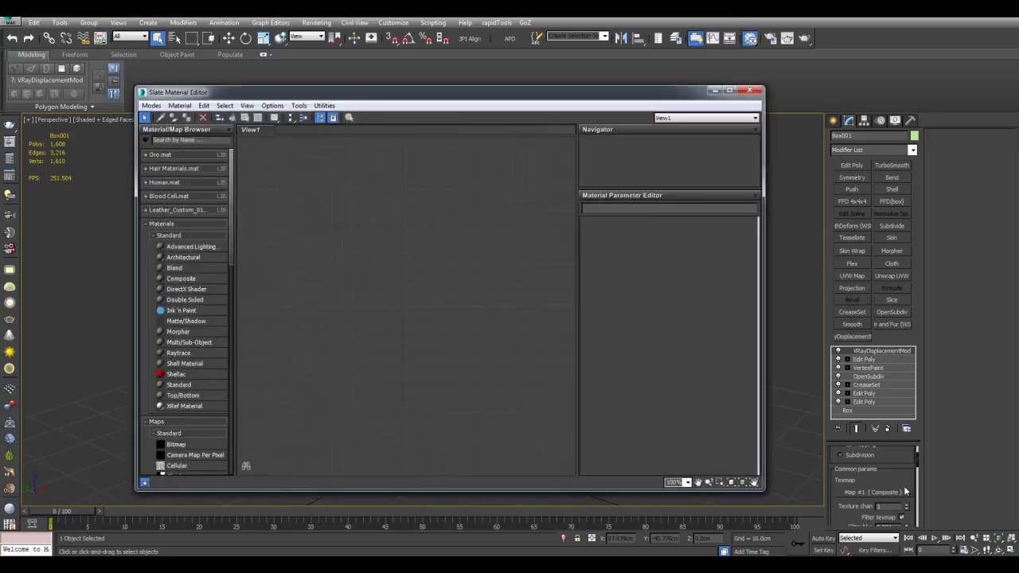
{"action": "left_click_drag", "start_coordinate": [883, 491], "coordinate": [519, 306]}
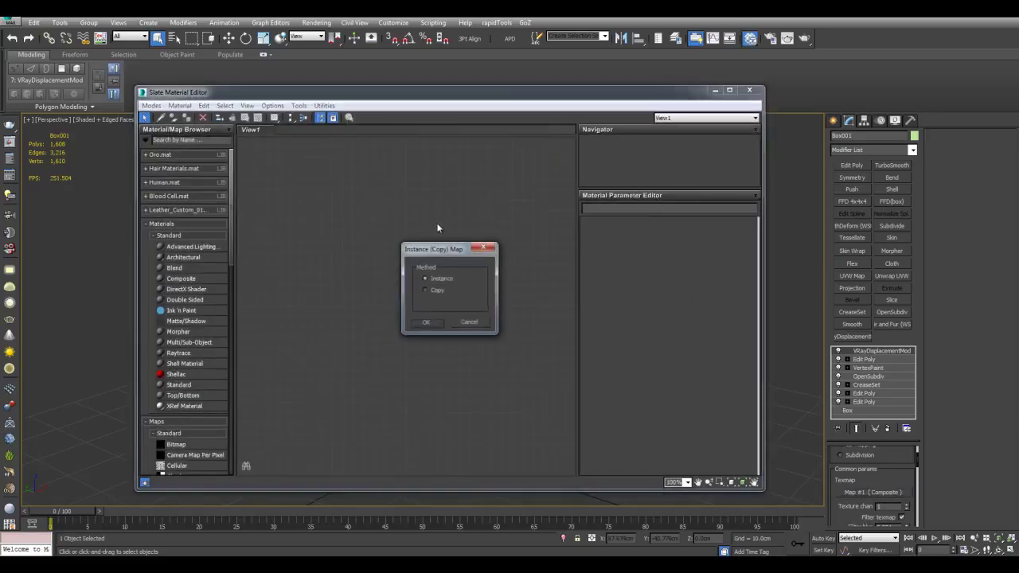
{"action": "left_click", "coordinate": [426, 323]}
{"action": "double_click", "coordinate": [480, 277]}
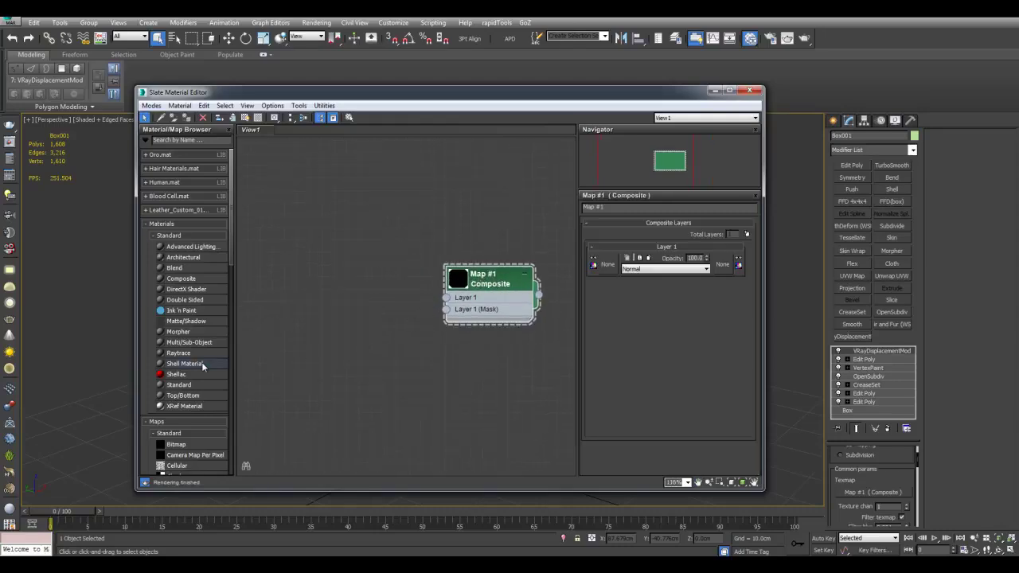
Add a Vertex Color map and connect it to the Composite map's Layer 1 mask.
{"action": "scroll", "coordinate": [202, 364], "scroll_direction": "down", "scroll_amount": 12}
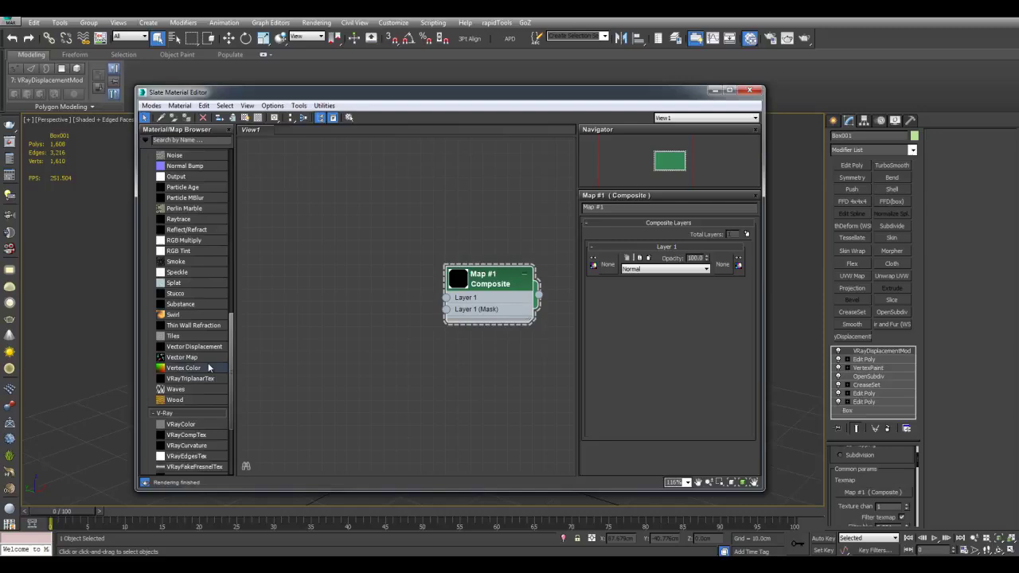
{"action": "left_click_drag", "start_coordinate": [204, 368], "coordinate": [374, 327]}
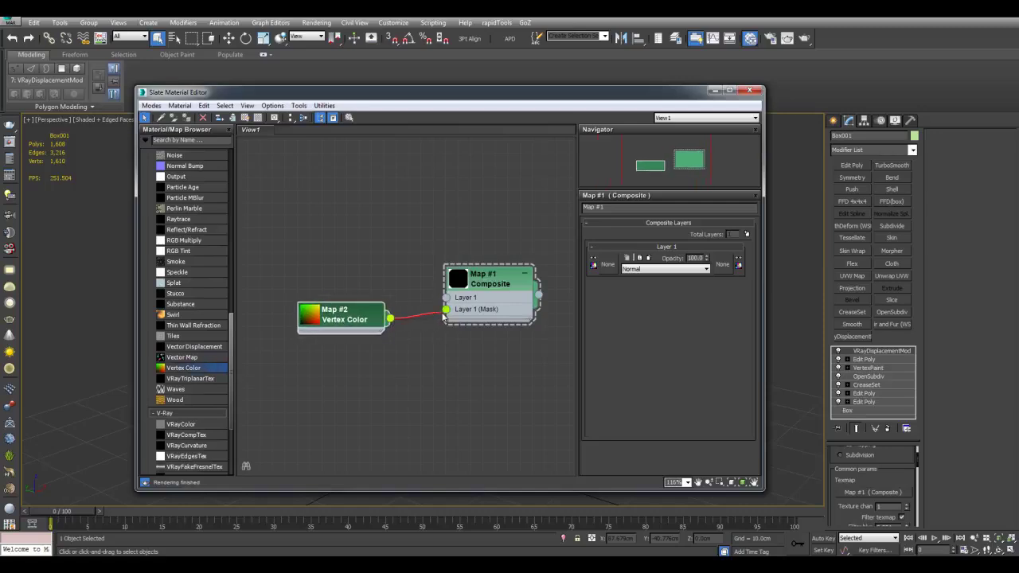
{"action": "left_click_drag", "start_coordinate": [444, 316], "coordinate": [446, 311]}
{"action": "left_click_drag", "start_coordinate": [369, 312], "coordinate": [356, 325]}
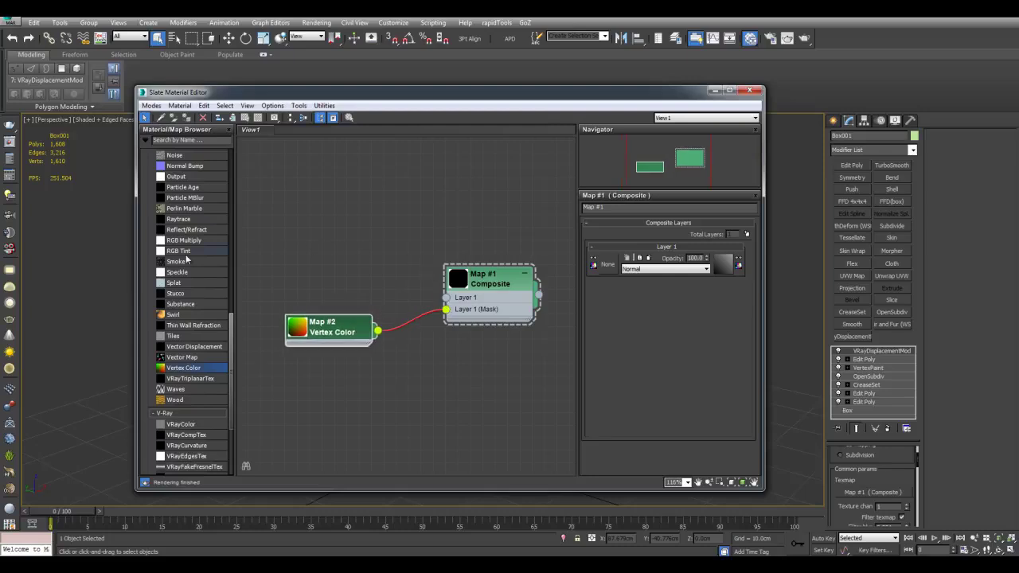
Add a Cellular map and configure its cells as Chips with Fractal enabled and a size of 5.
{"action": "scroll", "coordinate": [197, 254], "scroll_direction": "up", "scroll_amount": 7}
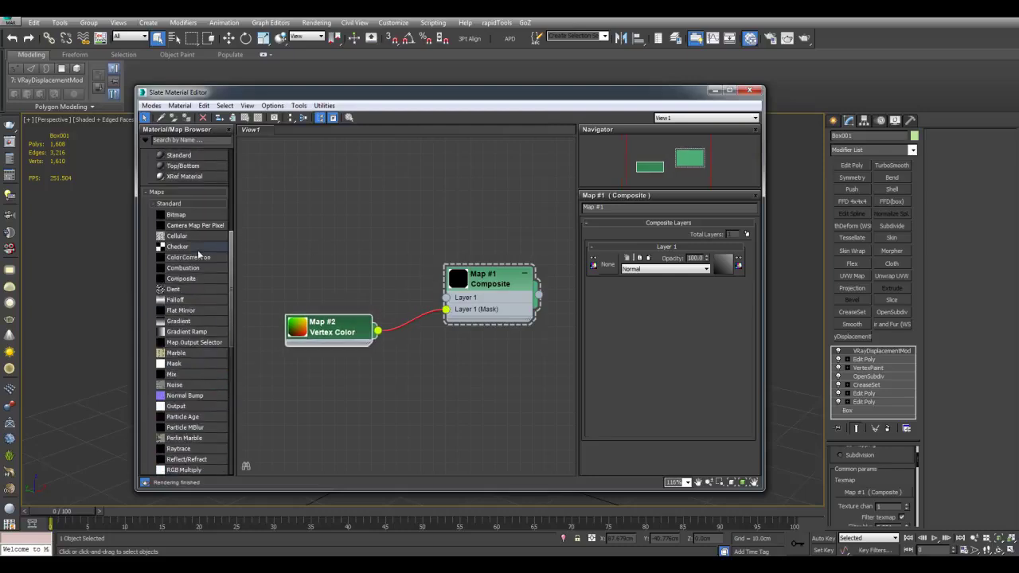
{"action": "left_click_drag", "start_coordinate": [189, 240], "coordinate": [351, 247]}
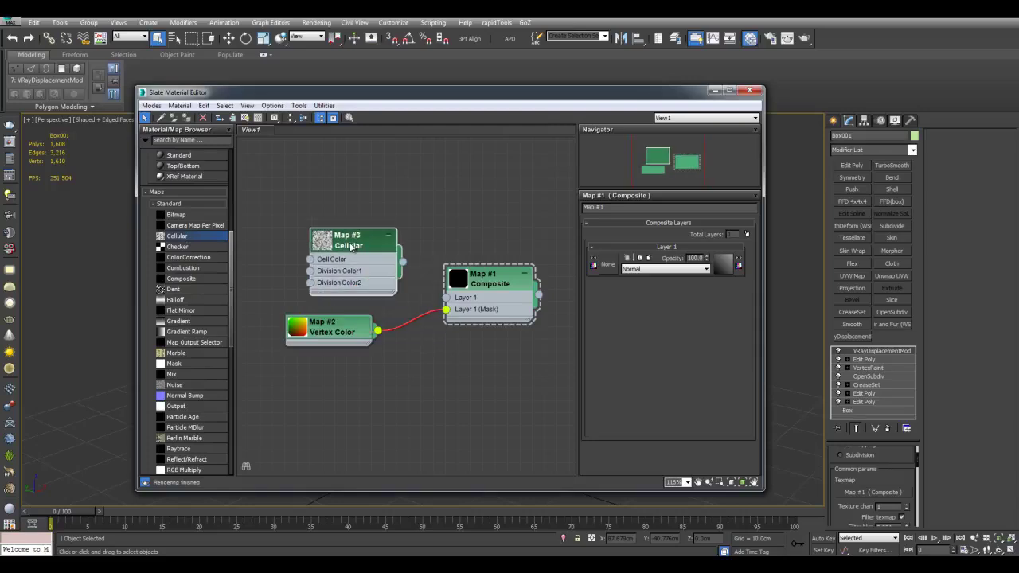
{"action": "double_click", "coordinate": [350, 248]}
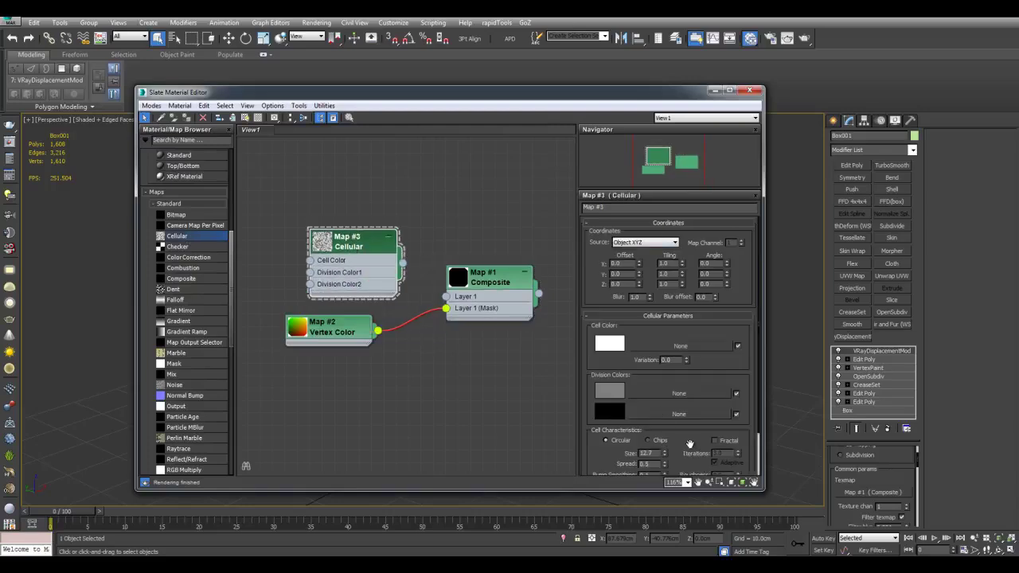
{"action": "scroll", "coordinate": [689, 444], "scroll_direction": "down", "scroll_amount": 2}
{"action": "left_click", "coordinate": [659, 390]}
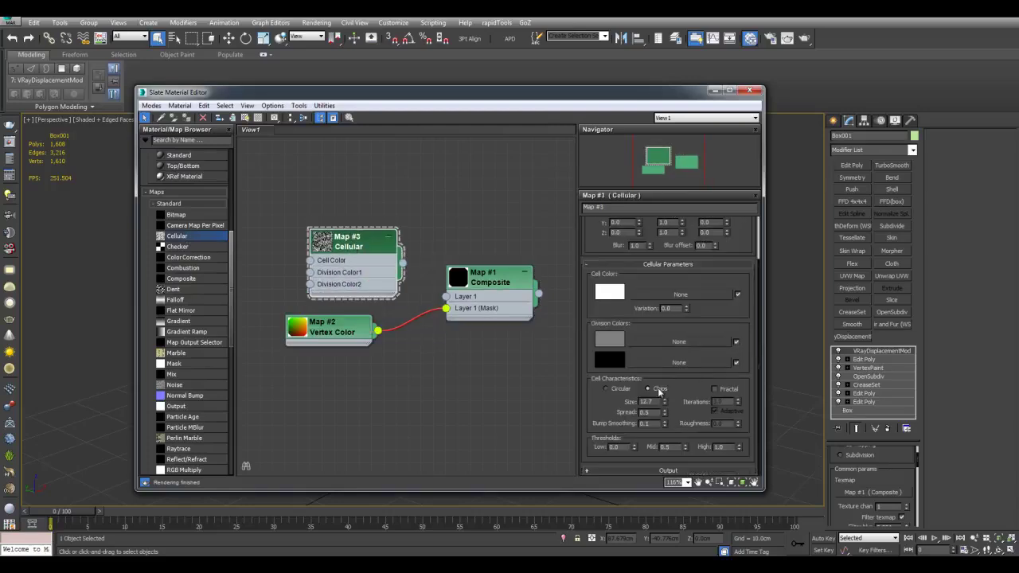
{"action": "left_click", "coordinate": [715, 389]}
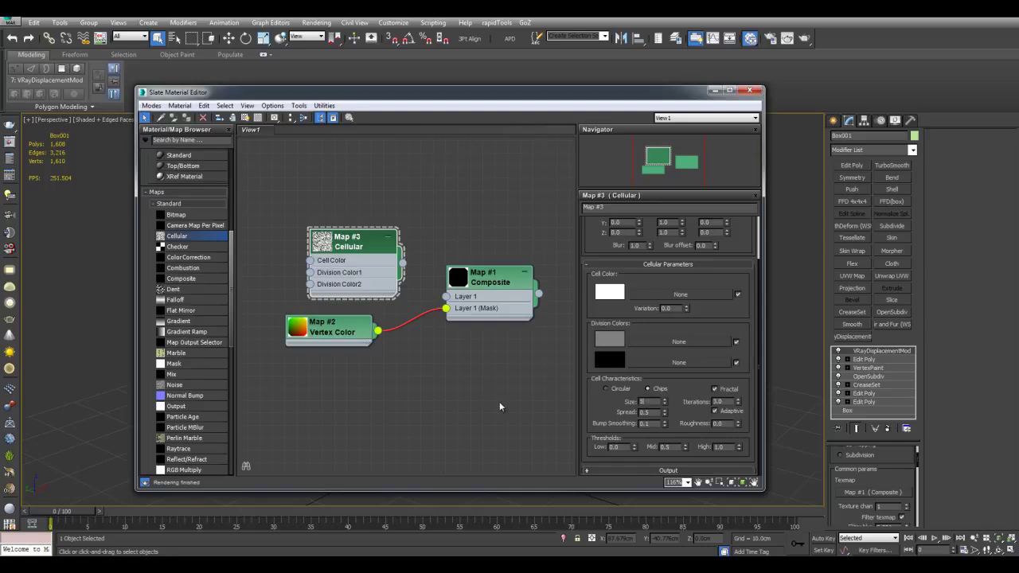
Connect the Cellular map to the Composite map's Layer 1 and align its node above the Vertex Color node.
{"action": "middle_click_drag", "start_coordinate": [500, 406], "coordinate": [505, 404]}
{"action": "left_click_drag", "start_coordinate": [436, 295], "coordinate": [451, 294]}
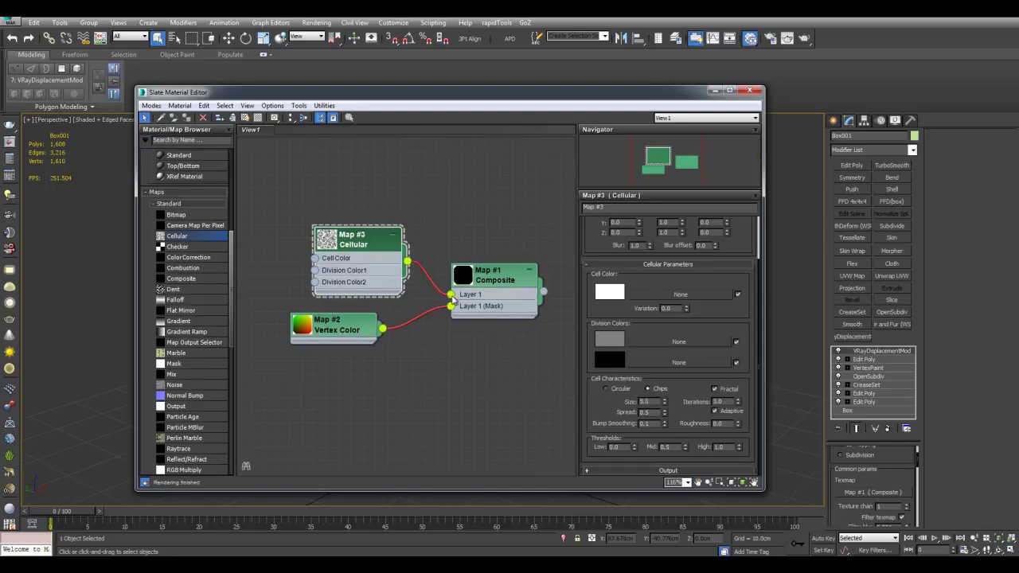
{"action": "left_click_drag", "start_coordinate": [375, 245], "coordinate": [351, 256]}
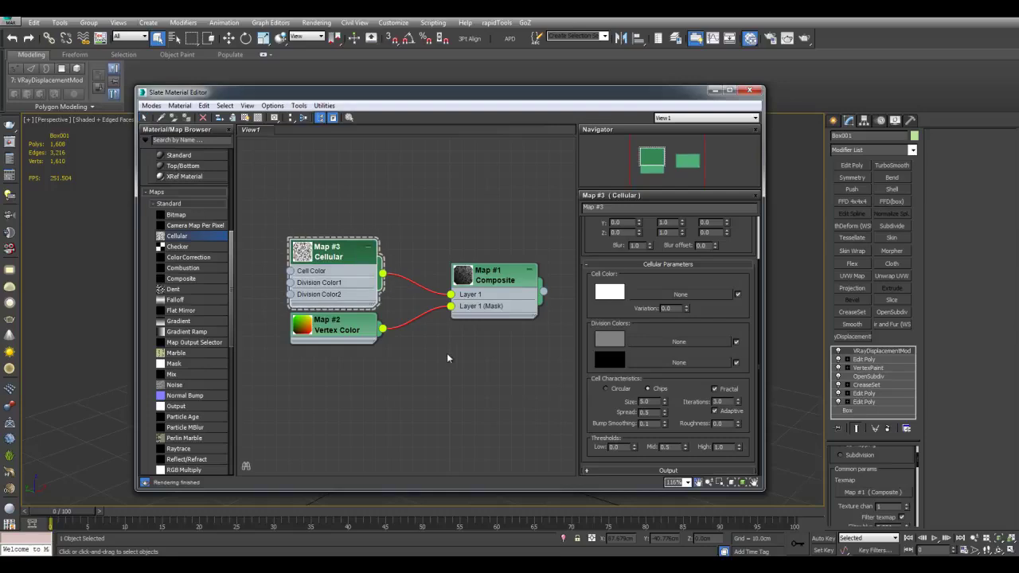
{"action": "scroll", "coordinate": [447, 353], "scroll_direction": "up", "scroll_amount": 2}
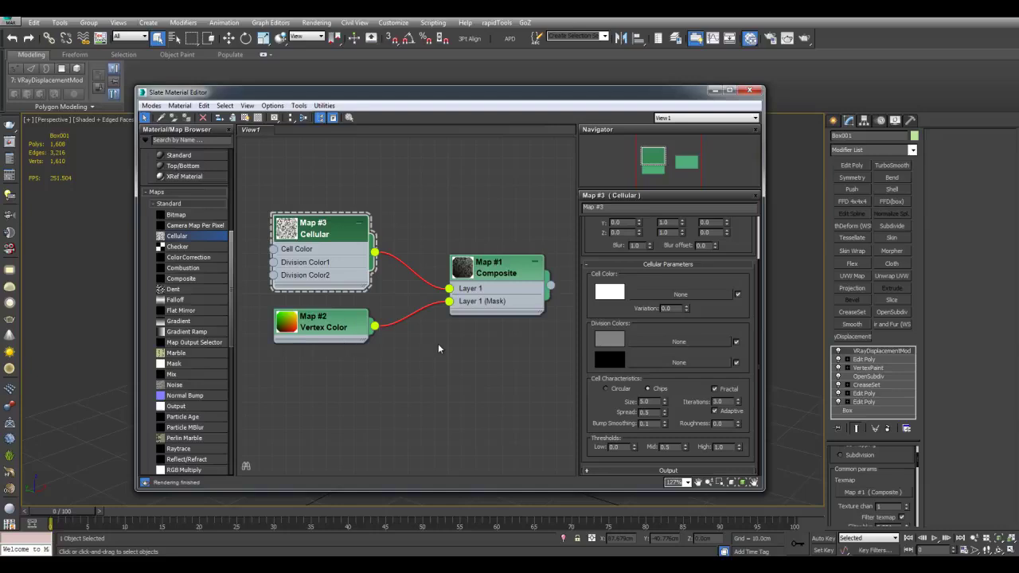
Add a Standard material beside the Composite map and try to connect the Composite output to its Displacement input.
{"action": "middle_click_drag", "start_coordinate": [438, 348], "coordinate": [422, 359]}
{"action": "middle_click_drag", "start_coordinate": [324, 337], "coordinate": [336, 341]}
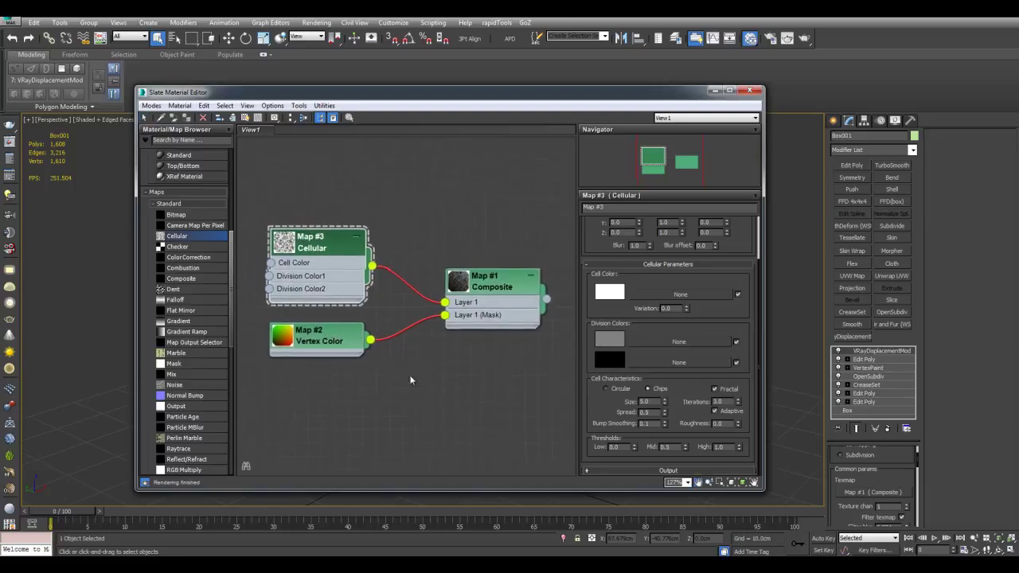
{"action": "middle_click_drag", "start_coordinate": [462, 347], "coordinate": [451, 349]}
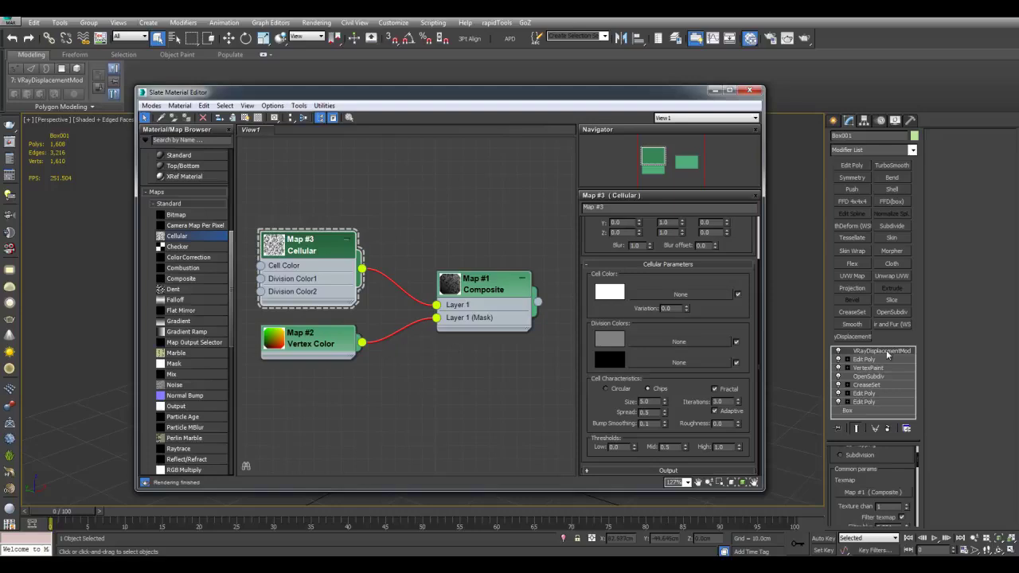
{"action": "middle_click_drag", "start_coordinate": [499, 213], "coordinate": [373, 224]}
{"action": "double_click", "coordinate": [191, 158]}
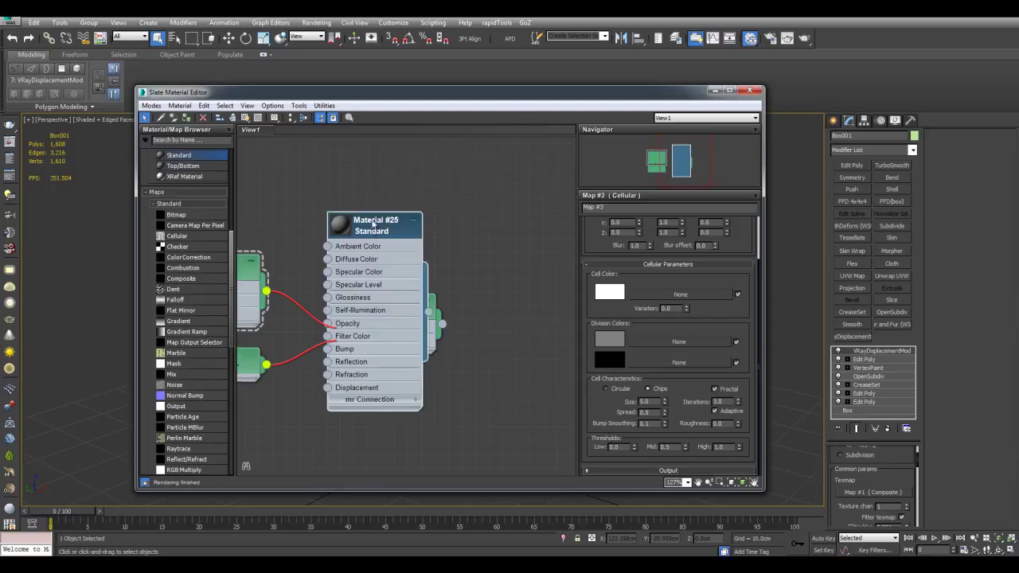
{"action": "left_click_drag", "start_coordinate": [372, 224], "coordinate": [536, 211]}
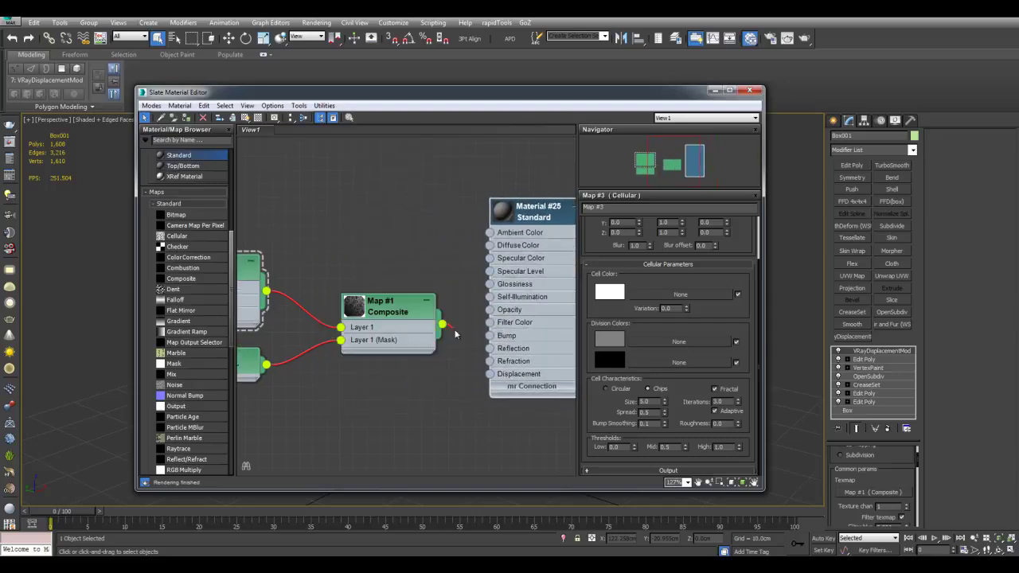
{"action": "left_click_drag", "start_coordinate": [455, 334], "coordinate": [490, 374]}
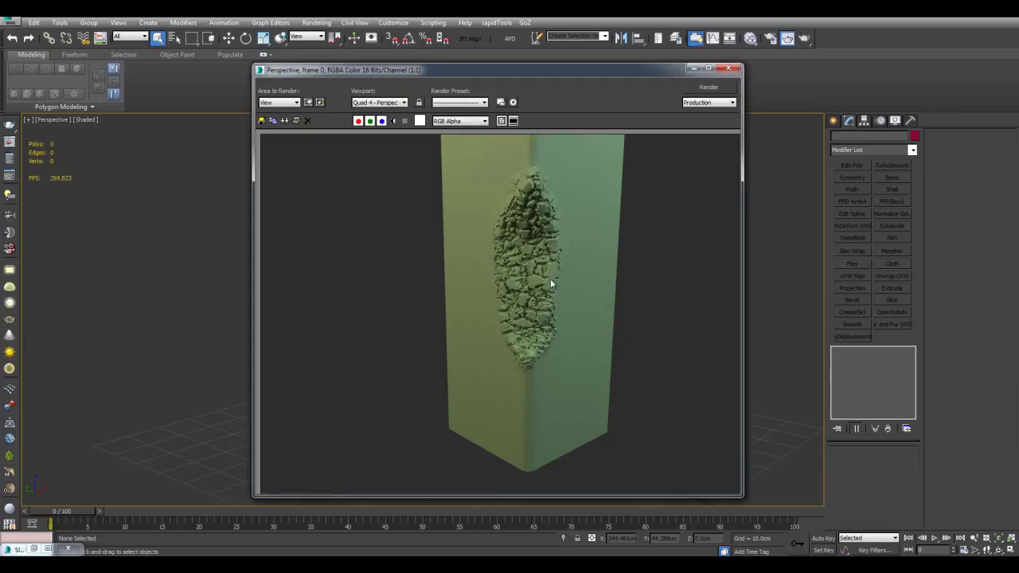
Inspect the rendered displacement on the chip up close, especially along its edges, and close the render.
{"action": "scroll", "coordinate": [598, 331], "scroll_direction": "up", "scroll_amount": 4}
{"action": "middle_click_drag", "start_coordinate": [614, 412], "coordinate": [606, 236]}
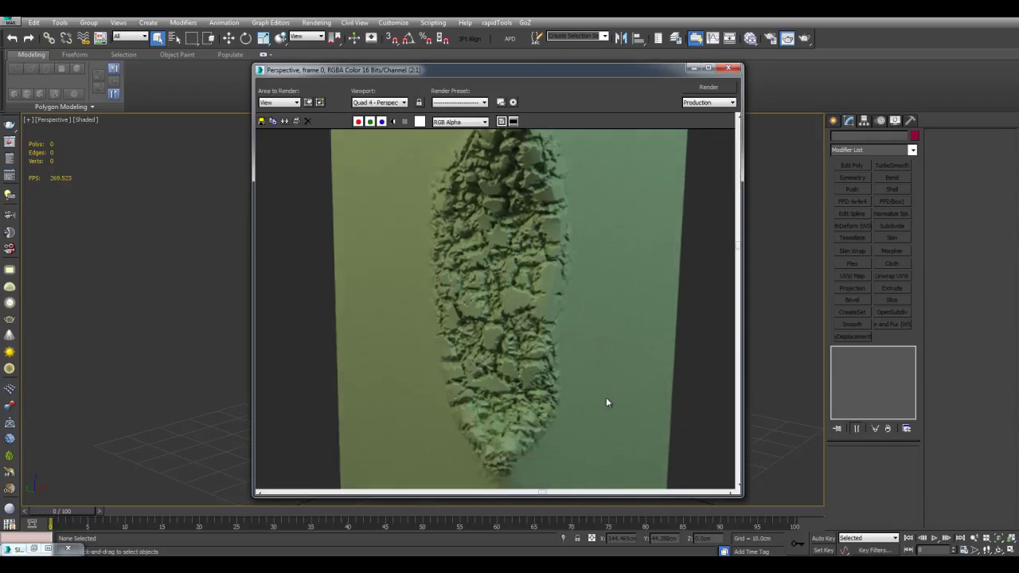
{"action": "middle_click_drag", "start_coordinate": [613, 331], "coordinate": [617, 318]}
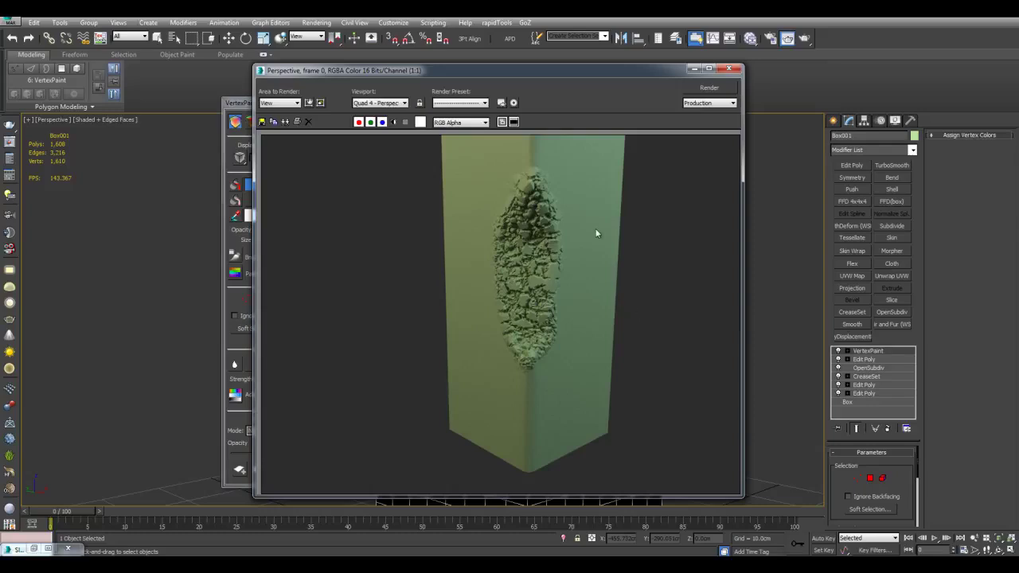
{"action": "scroll", "coordinate": [537, 190], "scroll_direction": "up", "scroll_amount": 6}
{"action": "middle_click_drag", "start_coordinate": [545, 247], "coordinate": [537, 258]}
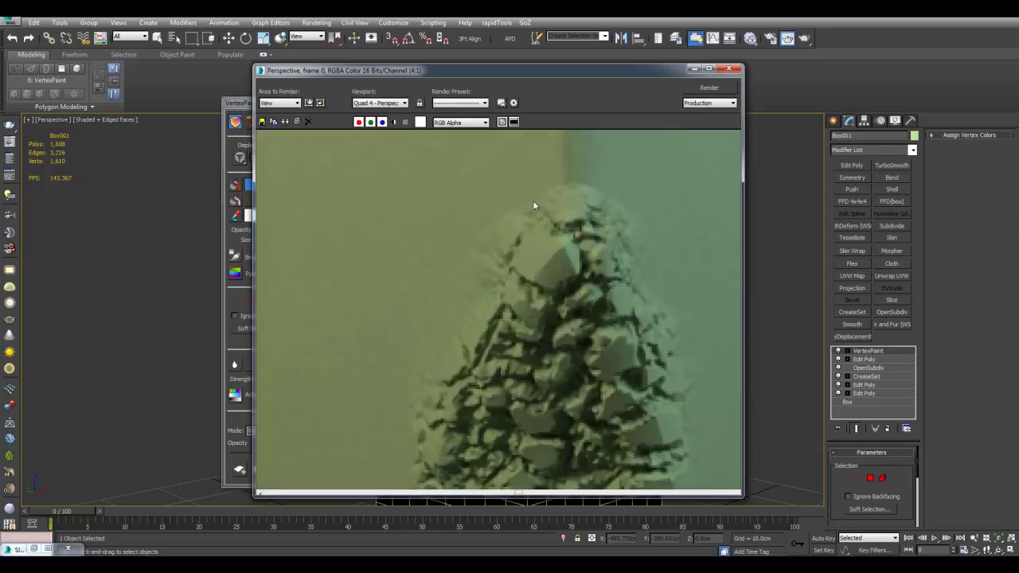
{"action": "left_click", "coordinate": [725, 68]}
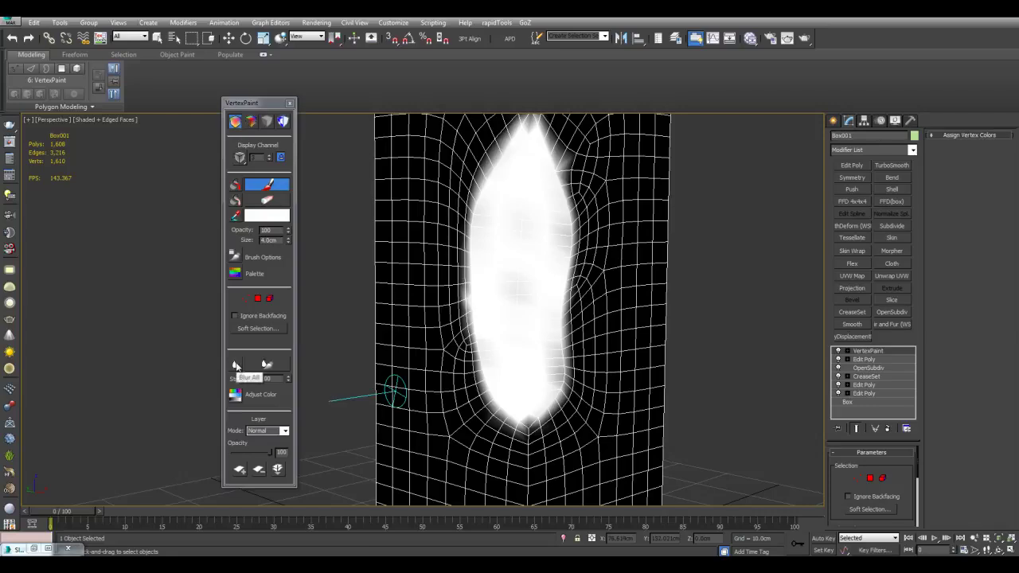
Soften both side edges of the white vertex paint around the chip with the Blur brush at strength 100.
{"action": "middle_click_drag", "start_coordinate": [432, 342], "coordinate": [460, 350], "text": "alt"}
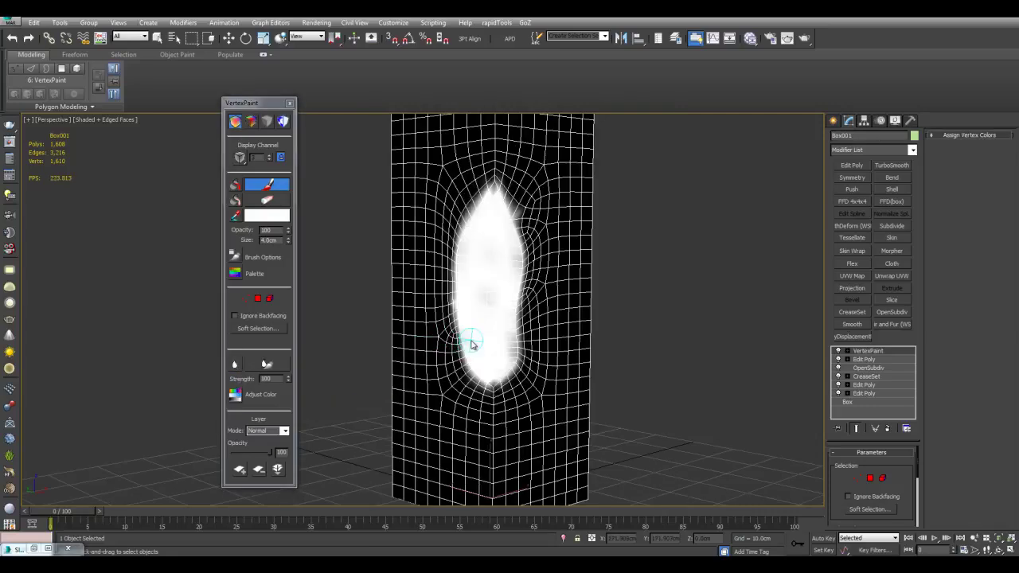
{"action": "left_click", "coordinate": [268, 363]}
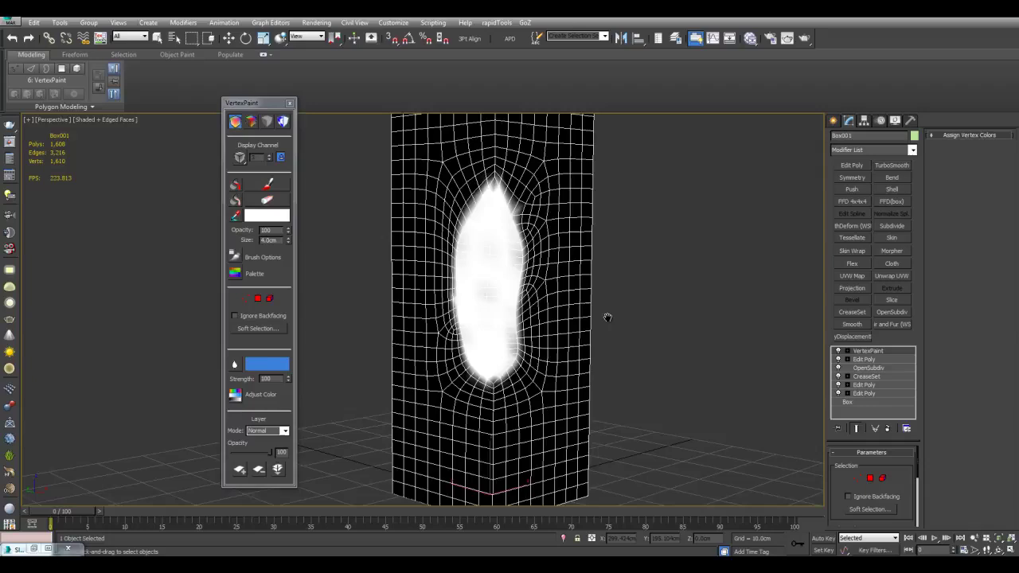
{"action": "scroll", "coordinate": [605, 317], "scroll_direction": "up", "scroll_amount": 3}
{"action": "mouse_move", "coordinate": [535, 425]}
{"action": "left_mouse_down"}
{"action": "mouse_move", "coordinate": [490, 400]}
{"action": "mouse_move", "coordinate": [472, 354]}
{"action": "mouse_move", "coordinate": [473, 244]}
{"action": "left_mouse_up"}
{"action": "middle_click_drag", "start_coordinate": [477, 300], "coordinate": [484, 354]}
{"action": "key", "text": "F4"}
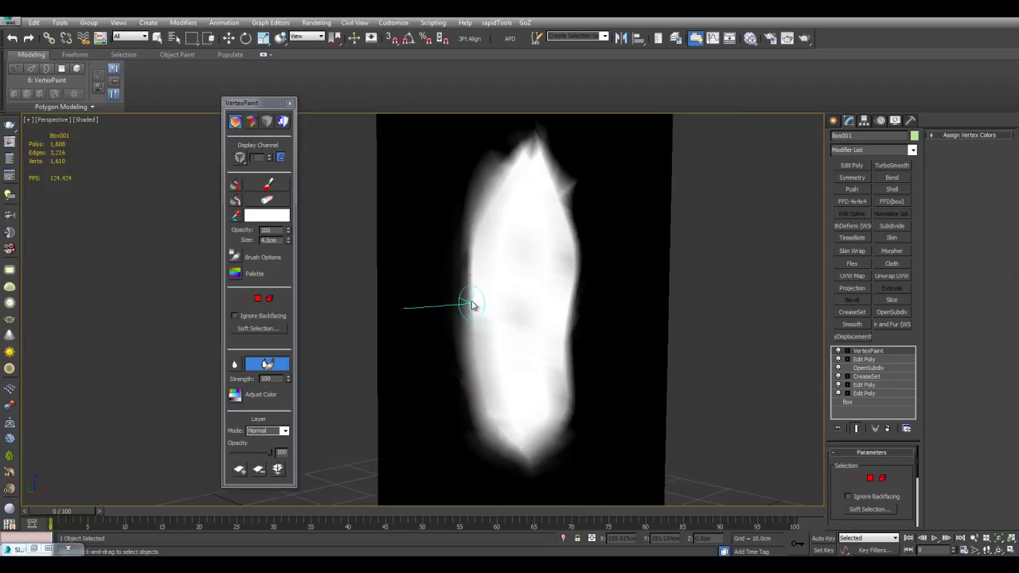
{"action": "key", "text": "ctrl+z"}
{"action": "key", "text": "F4"}
{"action": "mouse_move", "coordinate": [551, 244]}
{"action": "left_mouse_down"}
{"action": "mouse_move", "coordinate": [569, 336]}
{"action": "mouse_move", "coordinate": [562, 467]}
{"action": "left_mouse_up"}
{"action": "middle_click_drag", "start_coordinate": [581, 344], "coordinate": [582, 317]}
{"action": "scroll", "coordinate": [582, 317], "scroll_direction": "down", "scroll_amount": 3}
{"action": "key", "text": "F4"}
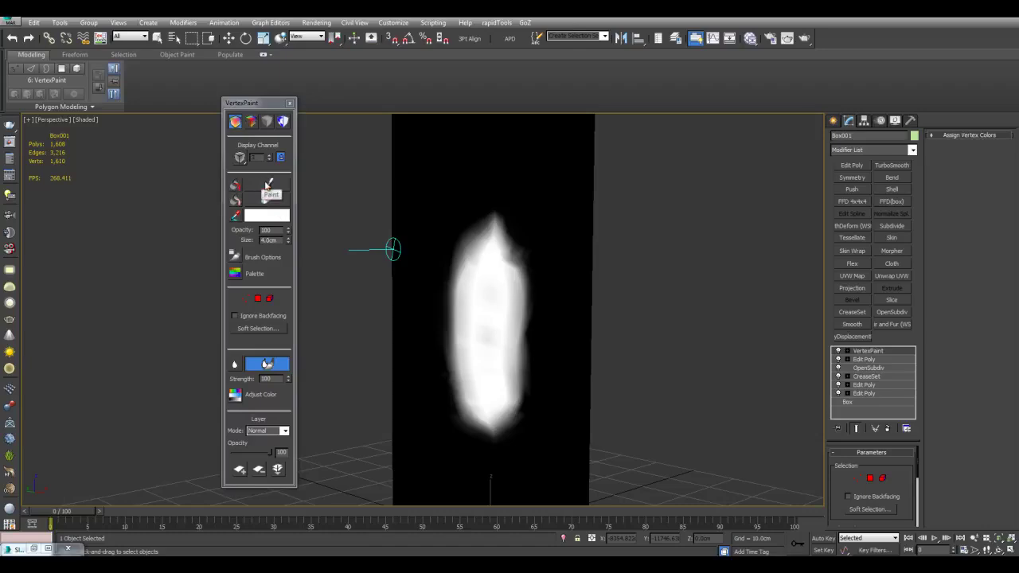
Paint a white branch from the chip's lower end across the right face with a 3 cm paint brush.
{"action": "left_click", "coordinate": [267, 184]}
{"action": "middle_click_drag", "start_coordinate": [526, 253], "coordinate": [541, 257], "text": "alt"}
{"action": "mouse_move", "coordinate": [541, 309]}
{"action": "middle_mouse_down", "text": "alt"}
{"action": "mouse_move", "coordinate": [528, 292]}
{"action": "mouse_move", "coordinate": [501, 330]}
{"action": "middle_mouse_up", "text": "alt"}
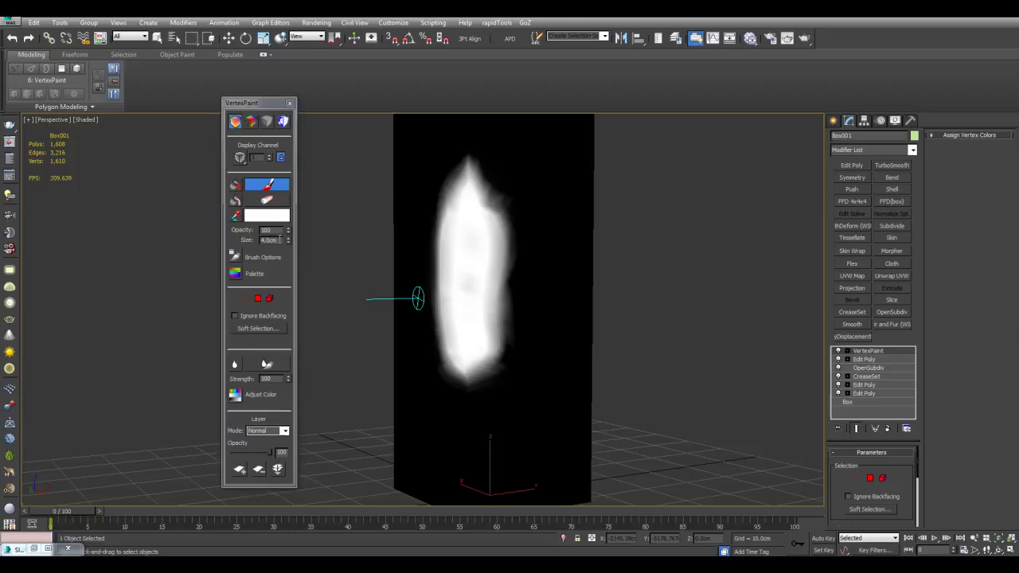
{"action": "key", "text": "F4"}
{"action": "scroll", "coordinate": [490, 331], "scroll_direction": "up", "scroll_amount": 5}
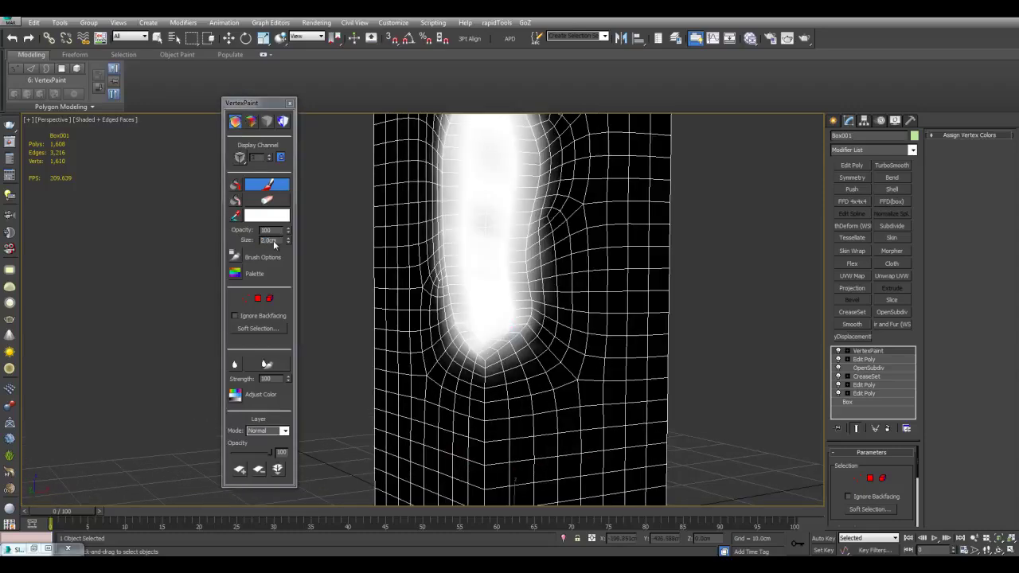
{"action": "double_click", "coordinate": [277, 240]}
{"action": "type", "text": "3"}
{"action": "middle_click_drag", "start_coordinate": [474, 331], "coordinate": [475, 321]}
{"action": "mouse_move", "coordinate": [515, 328]}
{"action": "left_mouse_down"}
{"action": "mouse_move", "coordinate": [558, 388]}
{"action": "mouse_move", "coordinate": [630, 408]}
{"action": "left_mouse_up"}
{"action": "scroll", "coordinate": [597, 335], "scroll_direction": "down", "scroll_amount": 6}
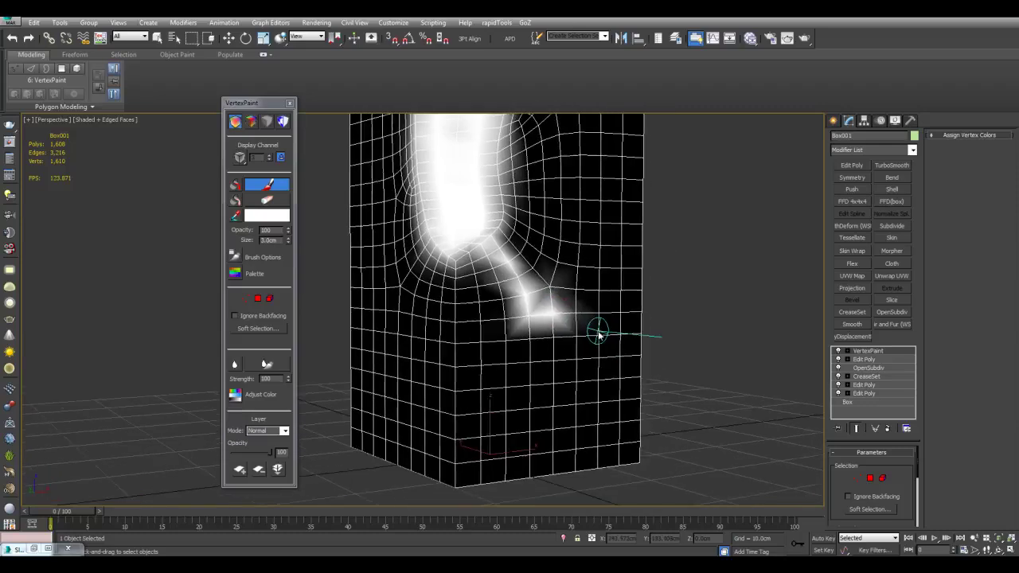
Paint further white branches below the chip, down the pillar's corner edge and across the lower parts of both faces.
{"action": "mouse_move", "coordinate": [482, 238]}
{"action": "middle_mouse_down", "text": "alt"}
{"action": "mouse_move", "coordinate": [539, 341]}
{"action": "mouse_move", "coordinate": [530, 316]}
{"action": "mouse_move", "coordinate": [541, 273]}
{"action": "middle_mouse_up", "text": "alt"}
{"action": "scroll", "coordinate": [529, 316], "scroll_direction": "up", "scroll_amount": 5}
{"action": "mouse_move", "coordinate": [525, 247]}
{"action": "left_mouse_down"}
{"action": "mouse_move", "coordinate": [500, 364]}
{"action": "mouse_move", "coordinate": [510, 390]}
{"action": "mouse_move", "coordinate": [584, 315]}
{"action": "left_mouse_up"}
{"action": "middle_click_drag", "start_coordinate": [484, 239], "coordinate": [529, 287]}
{"action": "mouse_move", "coordinate": [517, 285]}
{"action": "left_mouse_down"}
{"action": "mouse_move", "coordinate": [501, 384]}
{"action": "mouse_move", "coordinate": [513, 446]}
{"action": "left_mouse_up"}
{"action": "middle_click_drag", "start_coordinate": [499, 290], "coordinate": [570, 307], "text": "alt"}
{"action": "left_click_drag", "start_coordinate": [525, 289], "coordinate": [468, 366]}
{"action": "middle_click_drag", "start_coordinate": [474, 318], "coordinate": [490, 322], "text": "alt"}
{"action": "left_click_drag", "start_coordinate": [505, 273], "coordinate": [414, 409]}
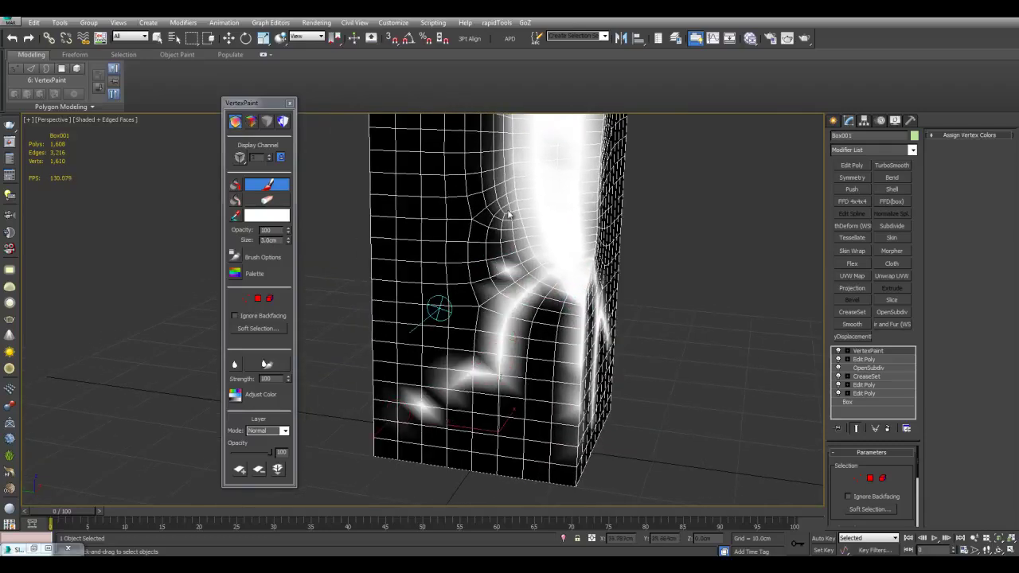
{"action": "middle_click_drag", "start_coordinate": [437, 307], "coordinate": [483, 318]}
{"action": "left_click_drag", "start_coordinate": [479, 404], "coordinate": [446, 421]}
Paint white branches from the chip's side across the left face and a faint streak up the corner above it.
{"action": "middle_click_drag", "start_coordinate": [569, 246], "coordinate": [555, 426]}
{"action": "mouse_move", "coordinate": [550, 304]}
{"action": "left_mouse_down"}
{"action": "mouse_move", "coordinate": [414, 278]}
{"action": "mouse_move", "coordinate": [470, 283]}
{"action": "left_mouse_up"}
{"action": "mouse_move", "coordinate": [532, 320]}
{"action": "left_mouse_down"}
{"action": "mouse_move", "coordinate": [458, 344]}
{"action": "mouse_move", "coordinate": [485, 393]}
{"action": "mouse_move", "coordinate": [411, 439]}
{"action": "mouse_move", "coordinate": [473, 326]}
{"action": "mouse_move", "coordinate": [546, 305]}
{"action": "mouse_move", "coordinate": [470, 290]}
{"action": "left_mouse_up"}
{"action": "middle_click_drag", "start_coordinate": [621, 307], "coordinate": [510, 311], "text": "alt"}
{"action": "mouse_move", "coordinate": [492, 326]}
{"action": "left_mouse_down"}
{"action": "mouse_move", "coordinate": [491, 215]}
{"action": "mouse_move", "coordinate": [482, 290]}
{"action": "left_mouse_up"}
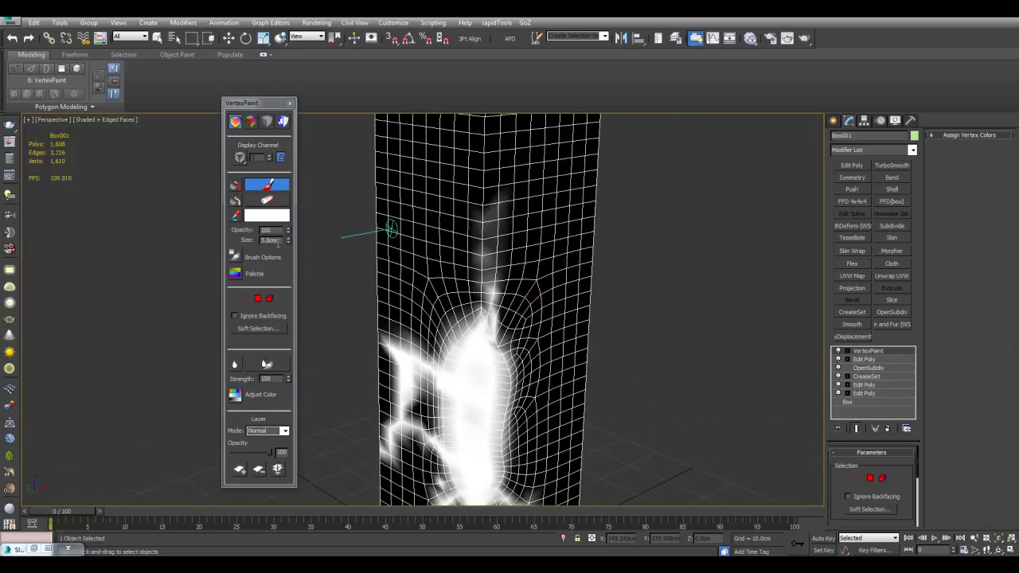
Set the brush size to 6 cm and paint broader white areas up the corner above the chip and beside it.
{"action": "double_click", "coordinate": [276, 240]}
{"action": "type", "text": "6"}
{"action": "left_click_drag", "start_coordinate": [484, 350], "coordinate": [484, 180]}
{"action": "middle_click_drag", "start_coordinate": [497, 248], "coordinate": [491, 255]}
{"action": "scroll", "coordinate": [498, 263], "scroll_direction": "down", "scroll_amount": 4}
{"action": "mouse_move", "coordinate": [504, 269]}
{"action": "left_mouse_down"}
{"action": "mouse_move", "coordinate": [478, 349]}
{"action": "mouse_move", "coordinate": [545, 221]}
{"action": "mouse_move", "coordinate": [481, 350]}
{"action": "mouse_move", "coordinate": [387, 259]}
{"action": "mouse_move", "coordinate": [455, 348]}
{"action": "left_mouse_up"}
{"action": "middle_click_drag", "start_coordinate": [489, 365], "coordinate": [507, 285]}
{"action": "middle_click_drag", "start_coordinate": [279, 364], "coordinate": [389, 184], "text": "alt"}
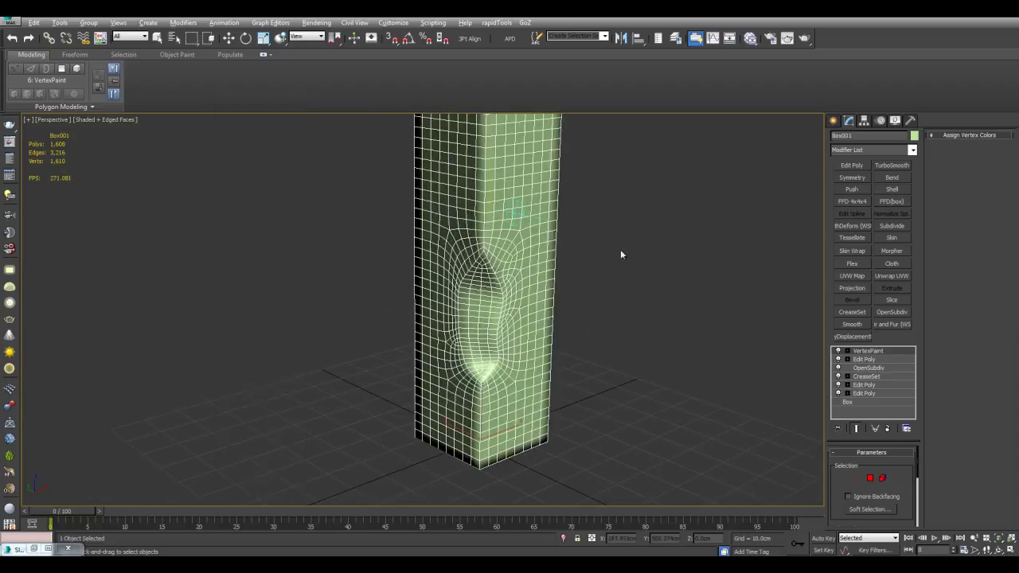
Add an Edit Poly modifier and a VRayDisplacementMod modifier above VertexPaint on the pillar.
{"action": "middle_click_drag", "start_coordinate": [620, 249], "coordinate": [649, 265], "text": "alt"}
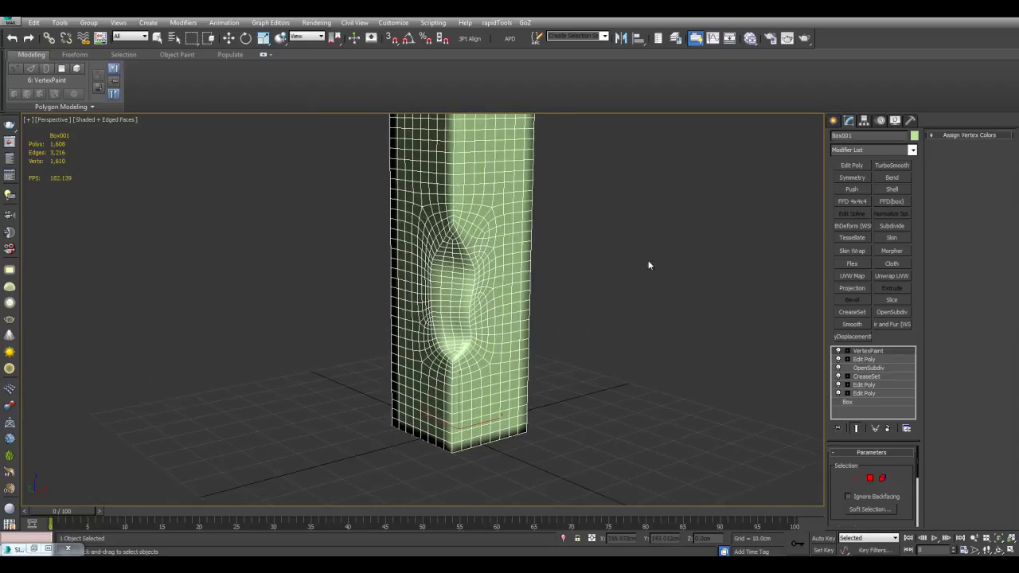
{"action": "left_click", "coordinate": [853, 166]}
{"action": "left_click", "coordinate": [852, 336]}
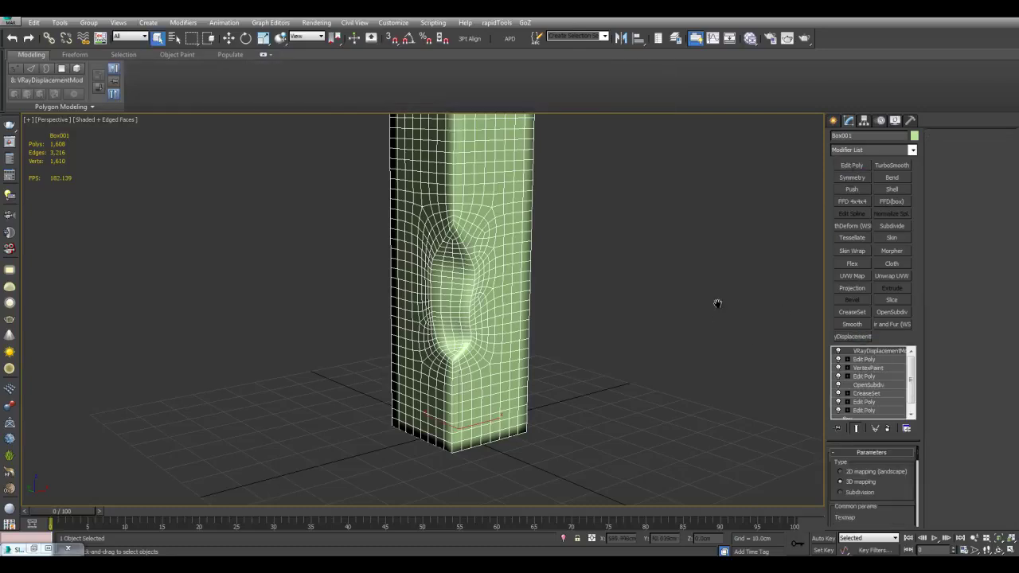
{"action": "middle_click_drag", "start_coordinate": [717, 304], "coordinate": [720, 326], "text": "alt"}
{"action": "scroll", "coordinate": [893, 474], "scroll_direction": "down", "scroll_amount": 2}
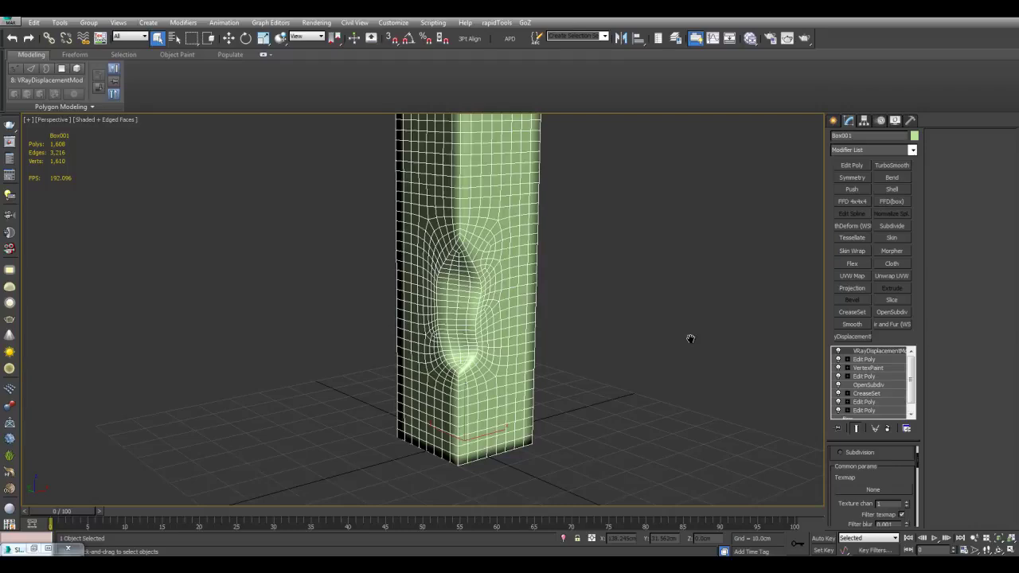
Assign the Composite map as an instance to the displacement modifier's Texmap and close the Slate Material Editor.
{"action": "key", "text": "m"}
{"action": "middle_click_drag", "start_coordinate": [442, 290], "coordinate": [404, 228]}
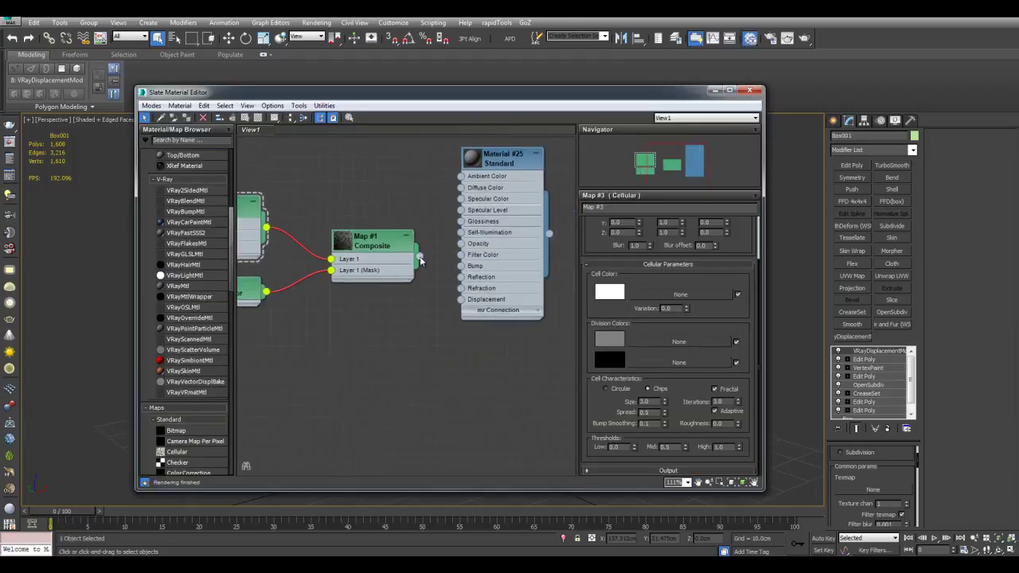
{"action": "left_click_drag", "start_coordinate": [442, 282], "coordinate": [587, 329]}
{"action": "left_click", "coordinate": [488, 315]}
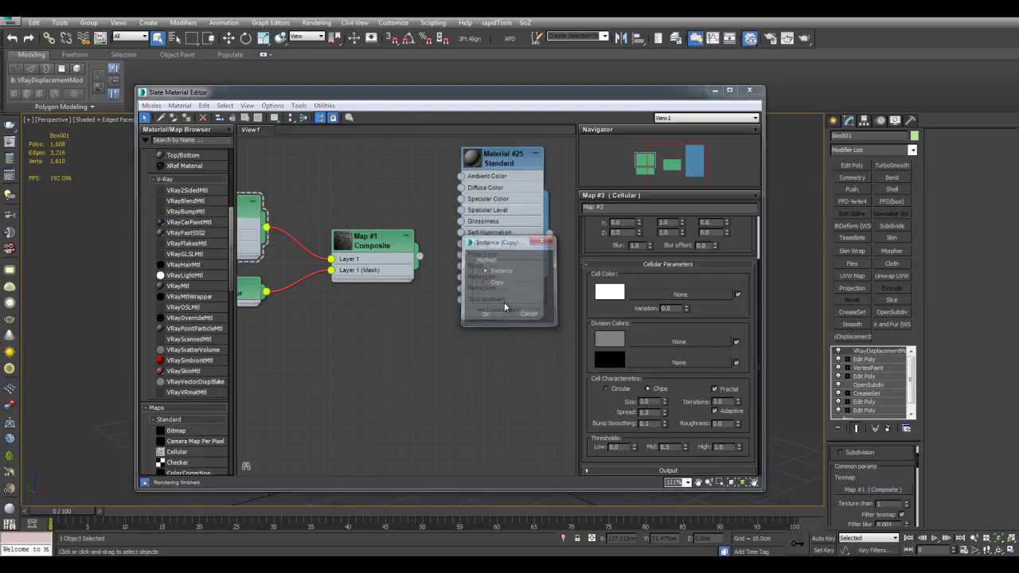
{"action": "left_click", "coordinate": [749, 90]}
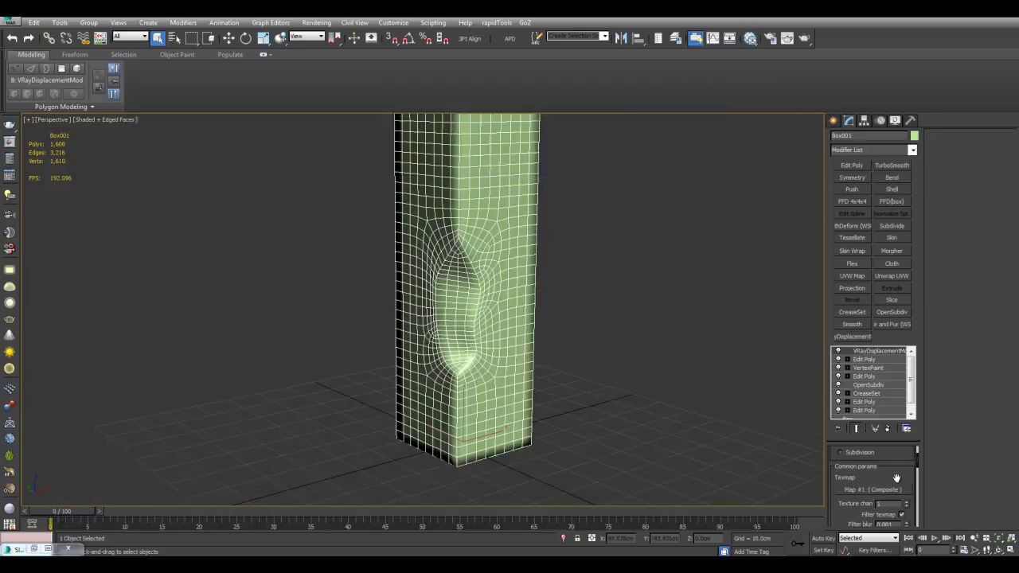
Review the displacement modifier's parameters down to Amount and render the Perspective view of the pillar.
{"action": "scroll", "coordinate": [896, 478], "scroll_direction": "down", "scroll_amount": 6}
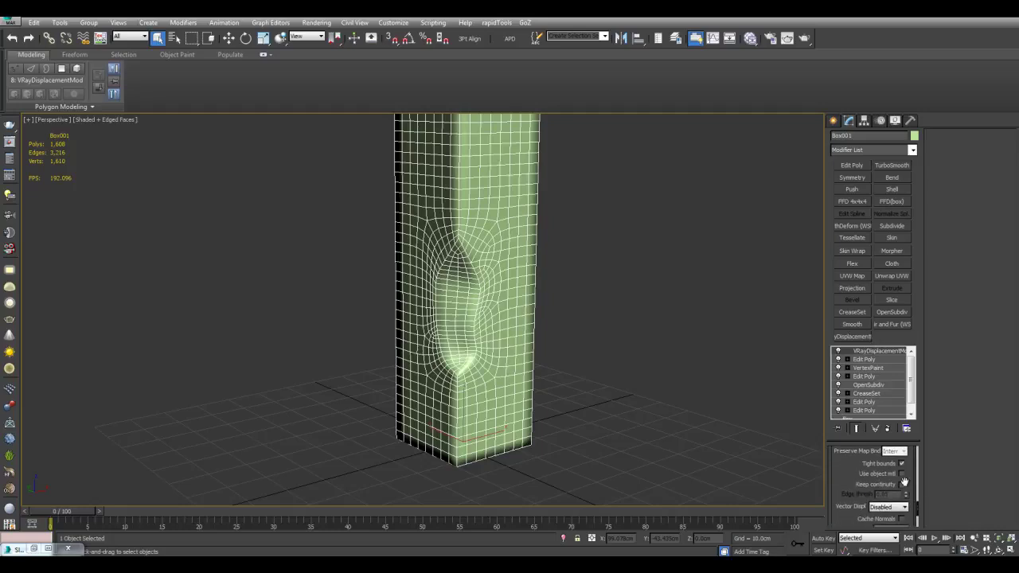
{"action": "left_click_drag", "start_coordinate": [917, 514], "coordinate": [918, 474]}
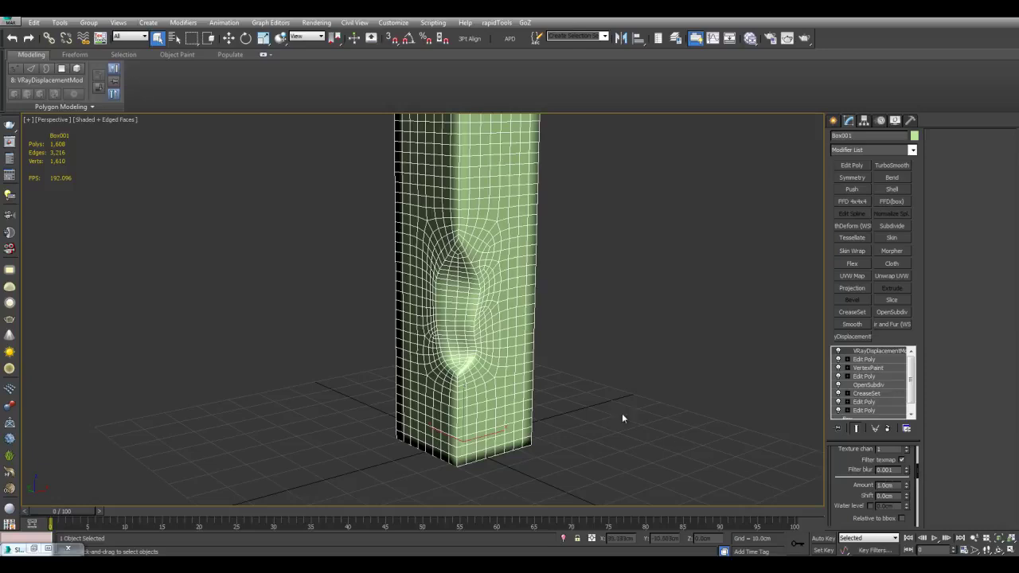
{"action": "middle_click_drag", "start_coordinate": [622, 418], "coordinate": [641, 432]}
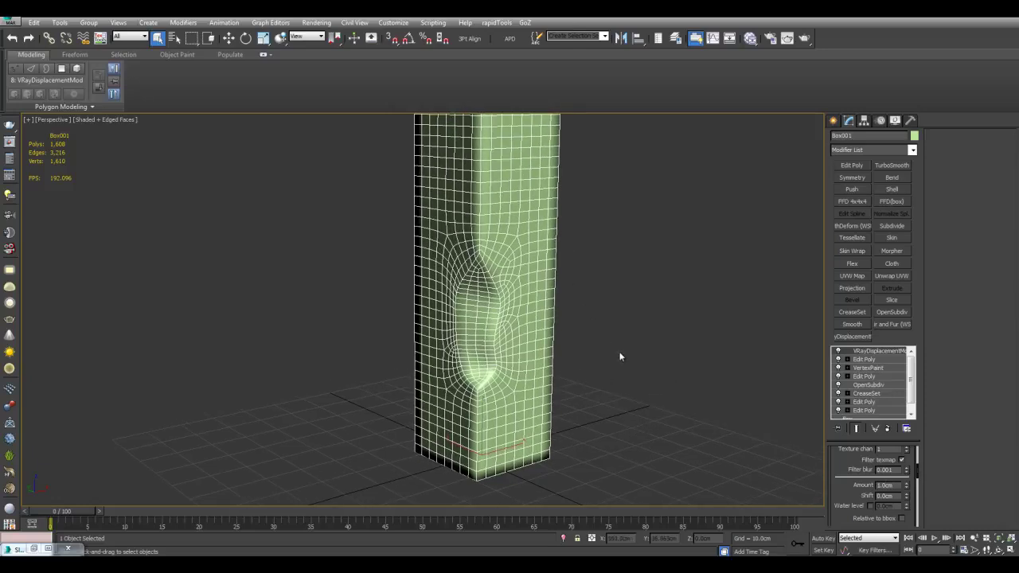
{"action": "key", "text": "shift+q"}
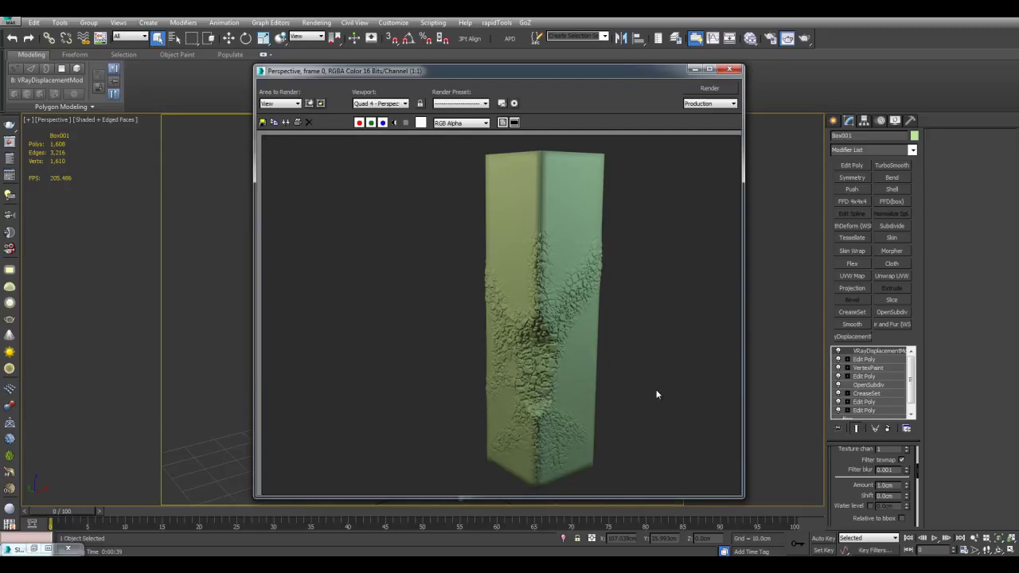
Inspect the rendered displacement along the painted branches, the chip and the pillar's corner, and close the render.
{"action": "scroll", "coordinate": [561, 297], "scroll_direction": "up", "scroll_amount": 1}
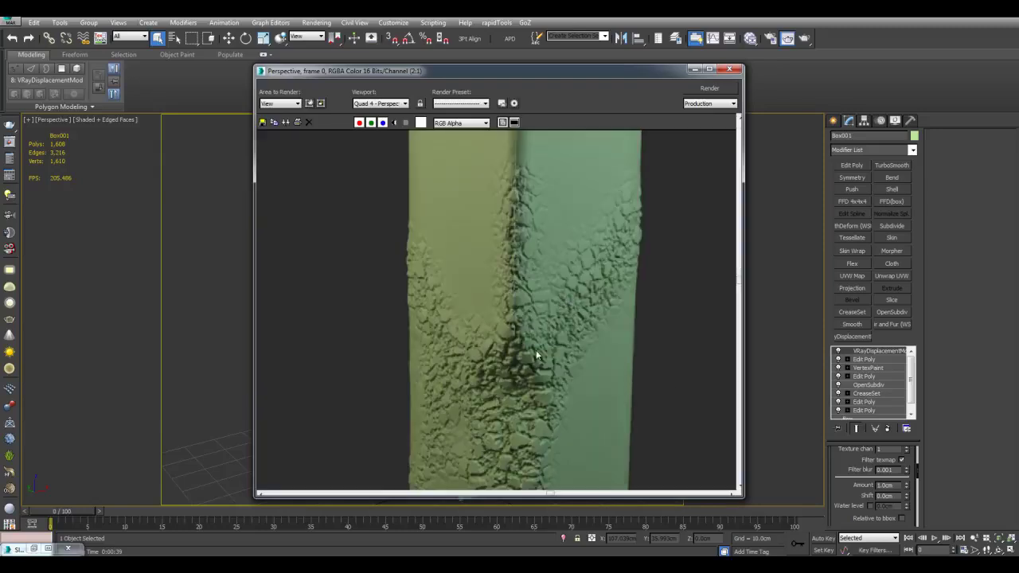
{"action": "middle_click_drag", "start_coordinate": [537, 355], "coordinate": [584, 209]}
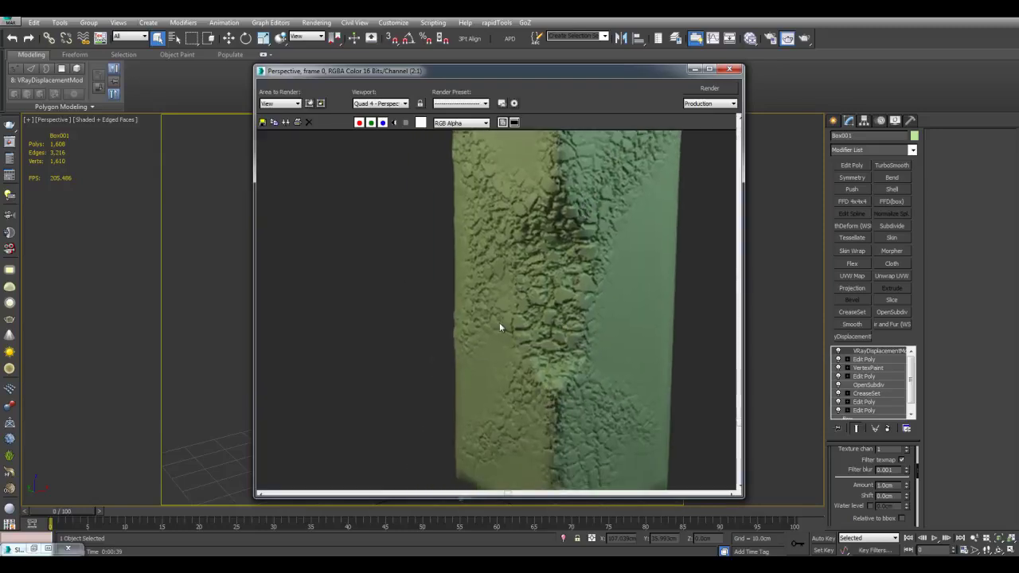
{"action": "middle_click_drag", "start_coordinate": [504, 256], "coordinate": [542, 381]}
{"action": "scroll", "coordinate": [584, 336], "scroll_direction": "down", "scroll_amount": 1}
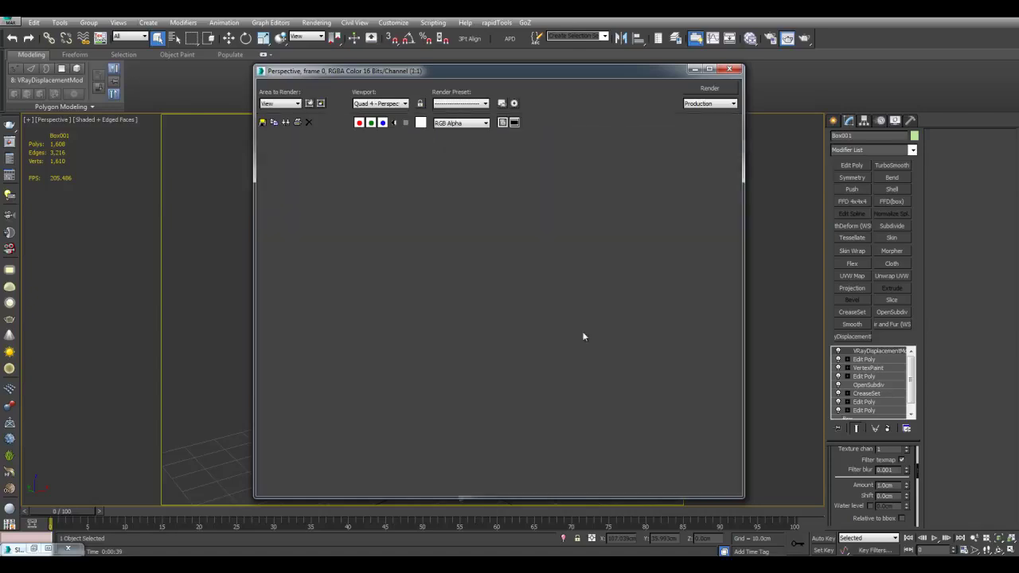
{"action": "scroll", "coordinate": [593, 321], "scroll_direction": "up", "scroll_amount": 1}
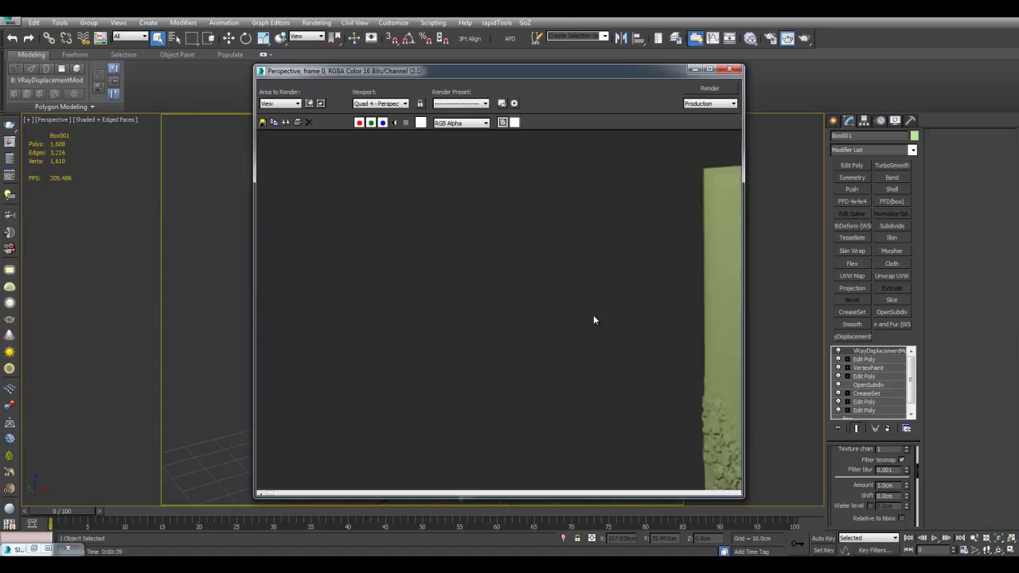
{"action": "scroll", "coordinate": [622, 281], "scroll_direction": "down", "scroll_amount": 1}
{"action": "scroll", "coordinate": [614, 292], "scroll_direction": "up", "scroll_amount": 1}
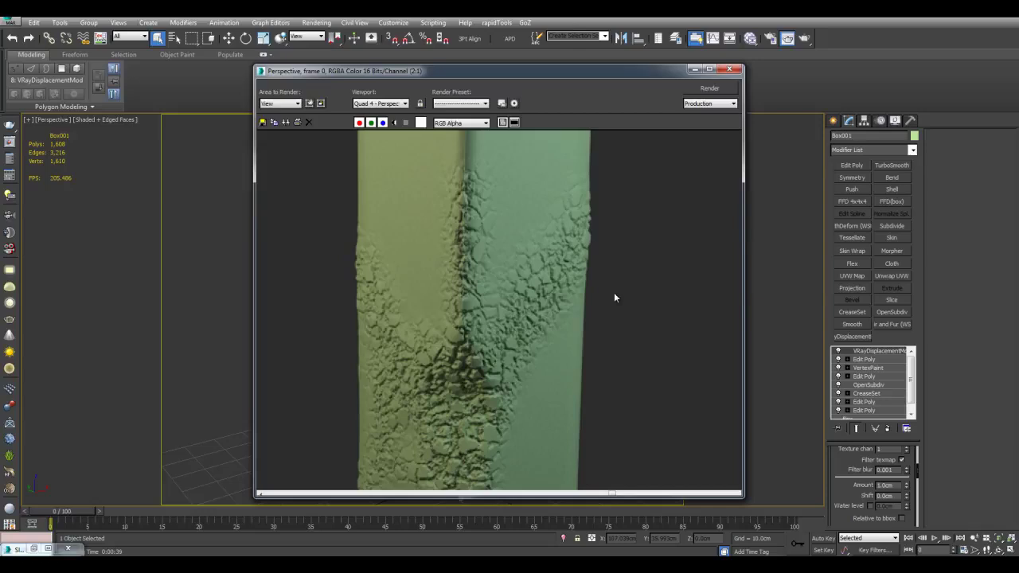
{"action": "middle_click_drag", "start_coordinate": [465, 368], "coordinate": [488, 288]}
{"action": "middle_click_drag", "start_coordinate": [476, 342], "coordinate": [471, 360]}
{"action": "left_click", "coordinate": [729, 69]}
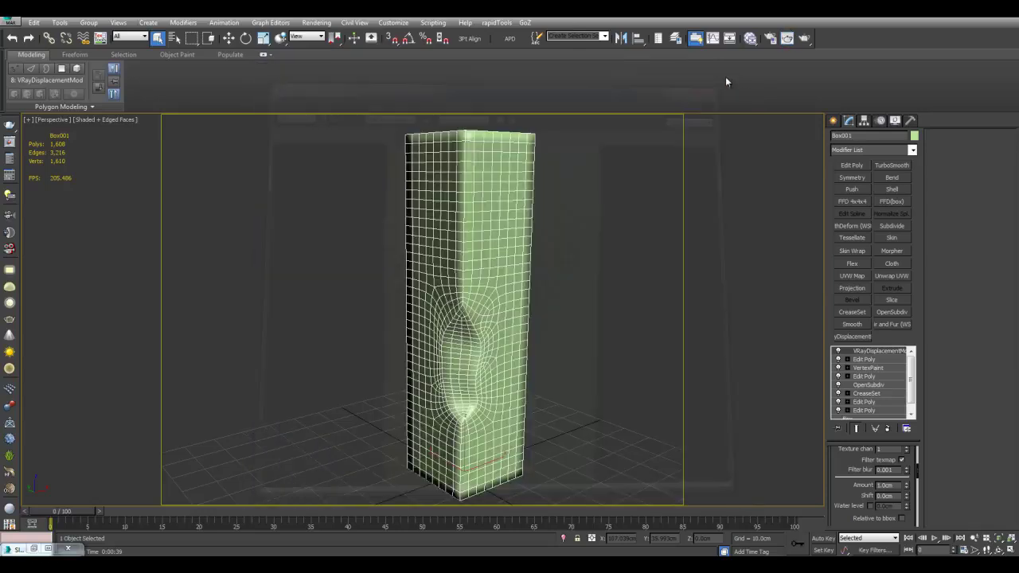
Open the Slate Material Editor and delete the Standard material node.
{"action": "key", "text": "m"}
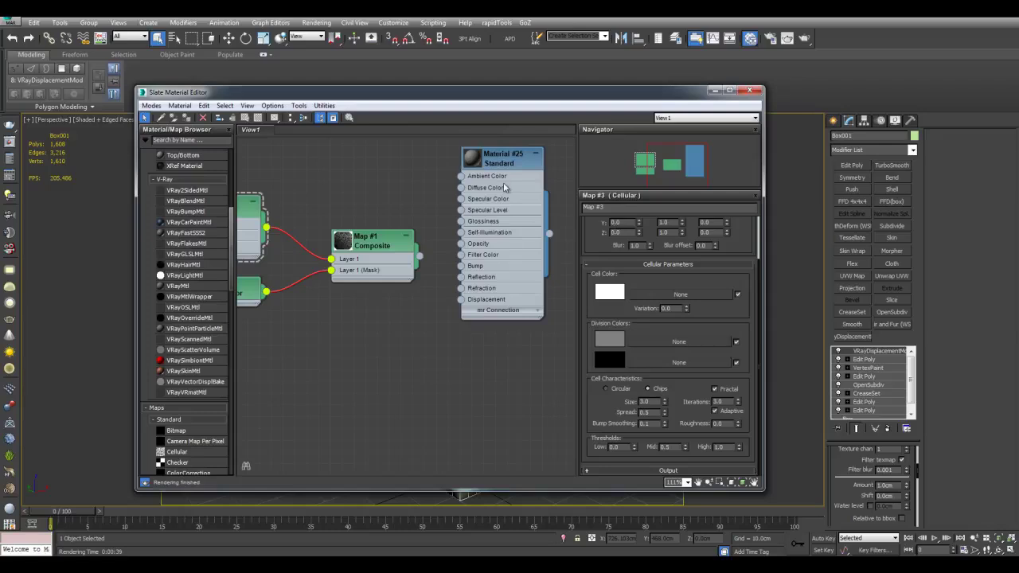
{"action": "scroll", "coordinate": [504, 185], "scroll_direction": "down", "scroll_amount": 1}
{"action": "middle_click_drag", "start_coordinate": [499, 209], "coordinate": [496, 241]}
{"action": "left_click", "coordinate": [504, 203]}
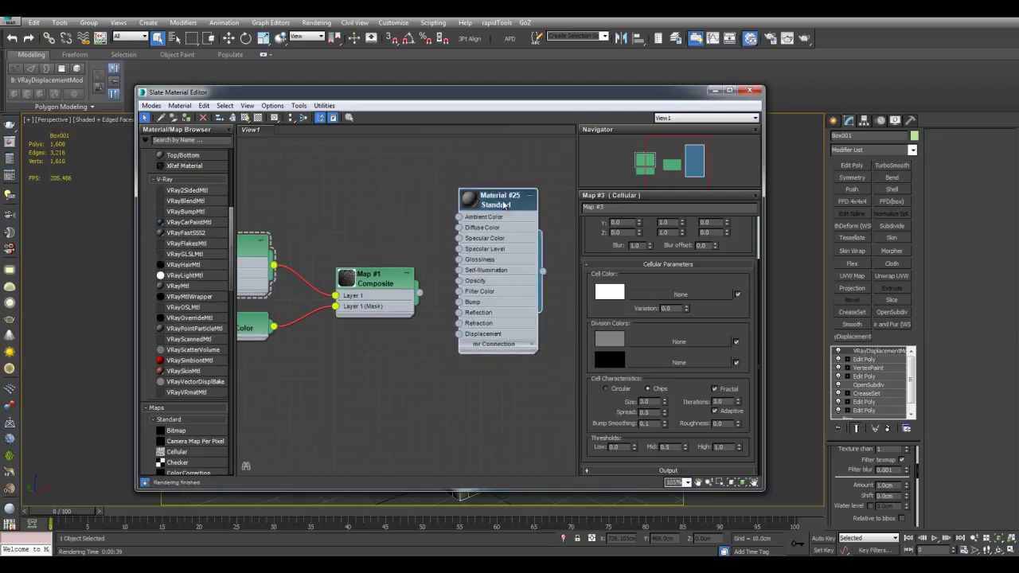
{"action": "left_click", "coordinate": [504, 205]}
{"action": "key", "text": "Delete"}
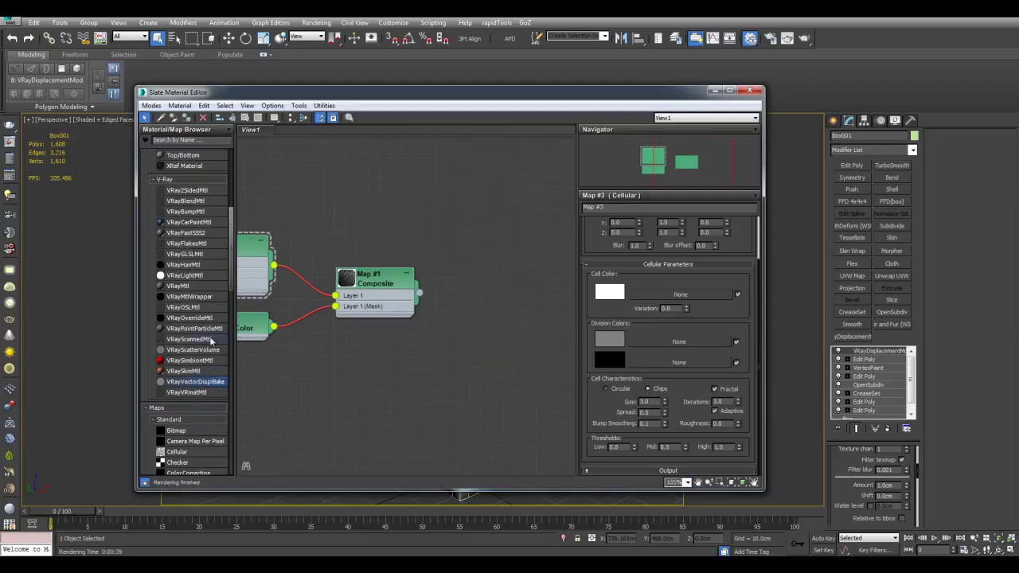
Add a VRayMtl node and place it well apart from the displacement's Composite map.
{"action": "double_click", "coordinate": [198, 288]}
{"action": "middle_click_drag", "start_coordinate": [411, 200], "coordinate": [383, 221]}
{"action": "left_click_drag", "start_coordinate": [383, 222], "coordinate": [586, 216]}
{"action": "scroll", "coordinate": [443, 243], "scroll_direction": "down", "scroll_amount": 1}
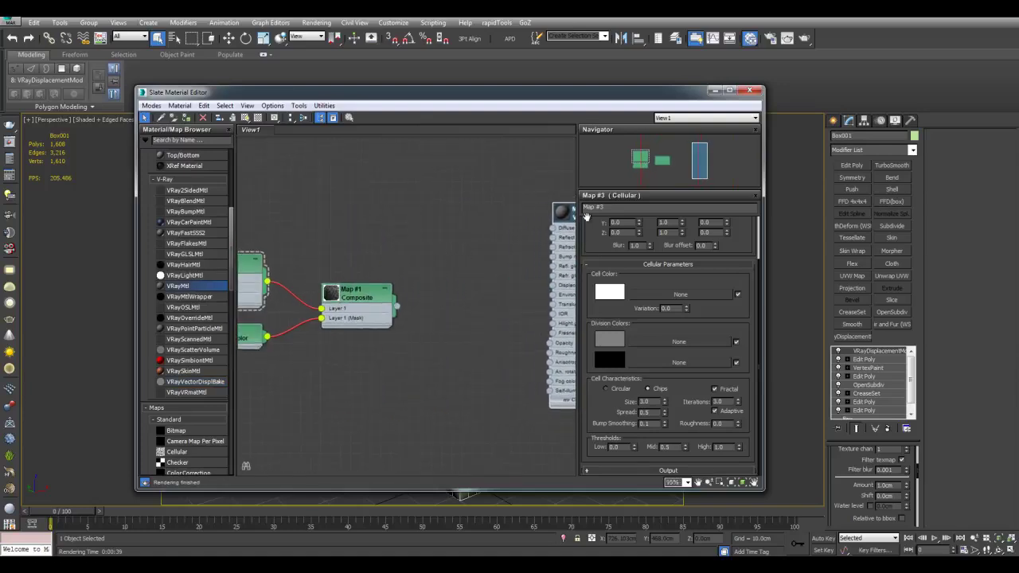
{"action": "middle_click_drag", "start_coordinate": [443, 239], "coordinate": [410, 239]}
Add a second Composite map and connect it to the VRayMtl's Diffuse map.
{"action": "left_click", "coordinate": [220, 452]}
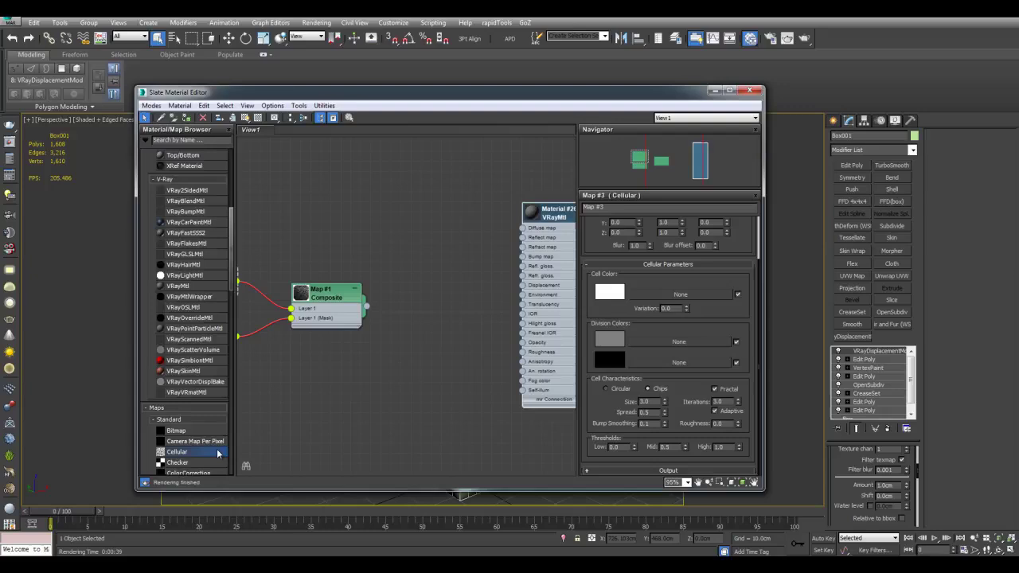
{"action": "scroll", "coordinate": [226, 442], "scroll_direction": "down", "scroll_amount": 3}
{"action": "double_click", "coordinate": [215, 422]}
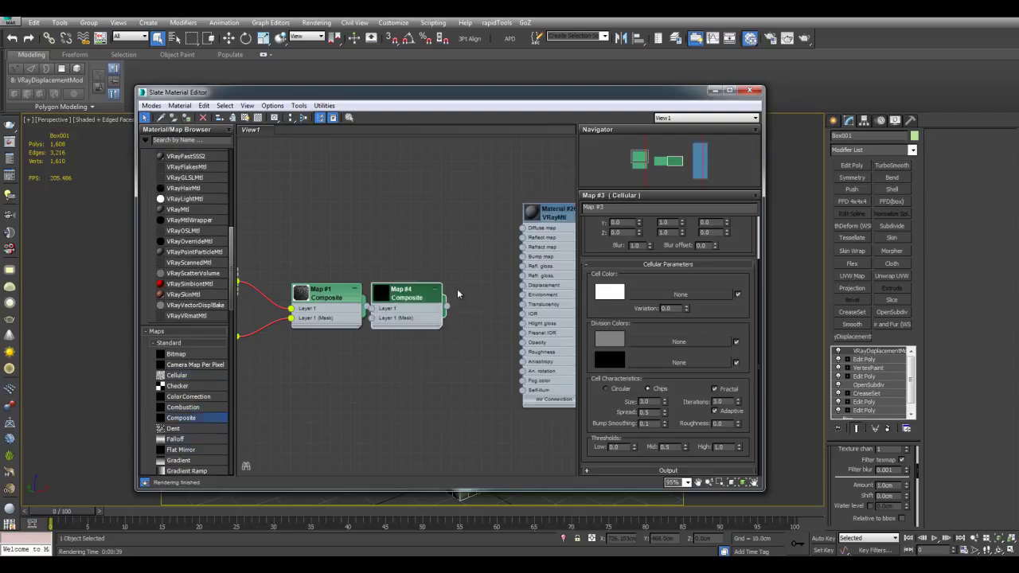
{"action": "left_click_drag", "start_coordinate": [413, 301], "coordinate": [470, 230]}
{"action": "scroll", "coordinate": [468, 206], "scroll_direction": "up", "scroll_amount": 1}
{"action": "middle_click_drag", "start_coordinate": [467, 208], "coordinate": [430, 231]}
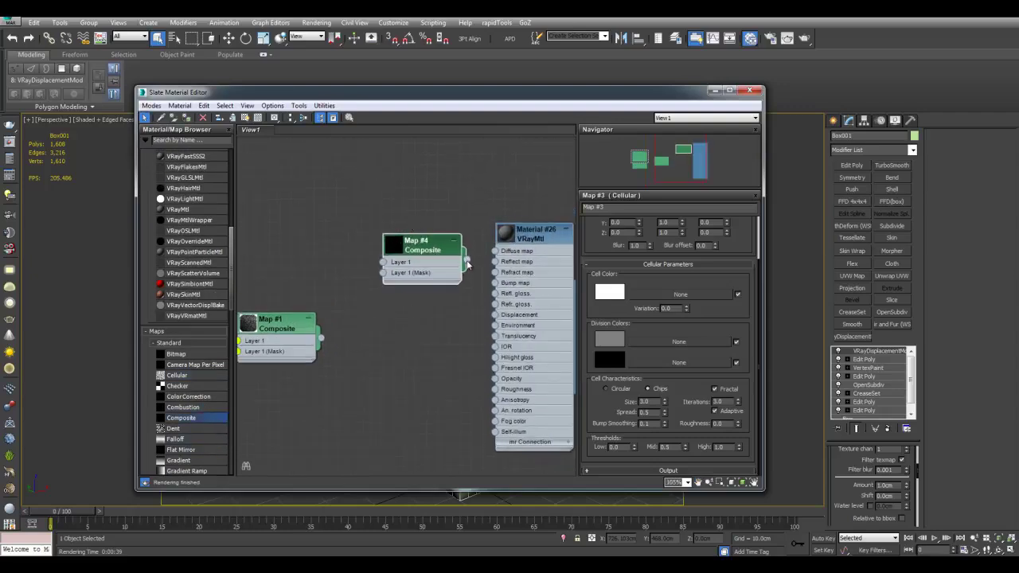
{"action": "left_click_drag", "start_coordinate": [467, 265], "coordinate": [577, 239]}
Add a VRayColor map and connect it to Layer 1 of the diffuse Composite map.
{"action": "scroll", "coordinate": [192, 402], "scroll_direction": "down", "scroll_amount": 15}
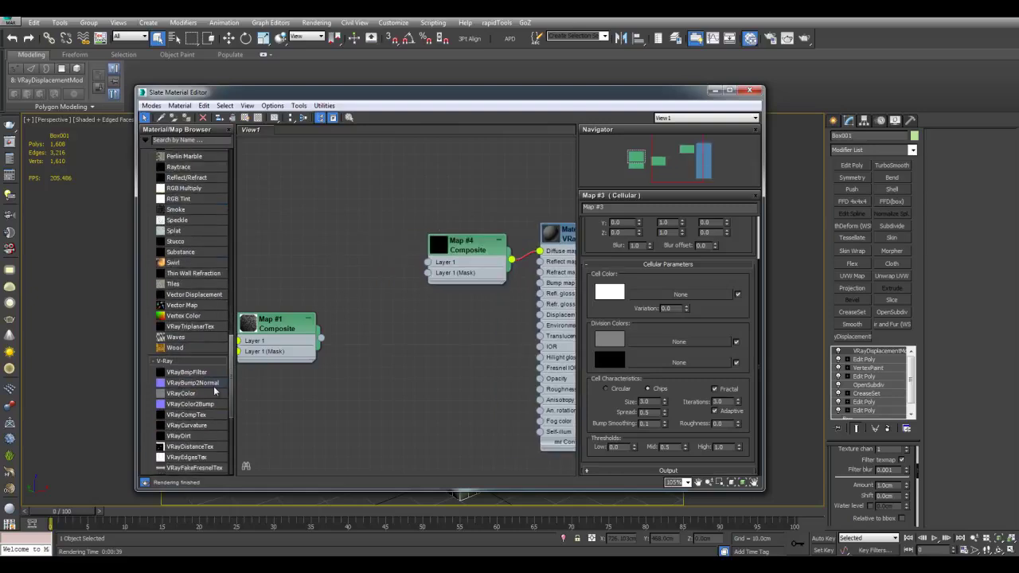
{"action": "scroll", "coordinate": [208, 390], "scroll_direction": "down", "scroll_amount": 4}
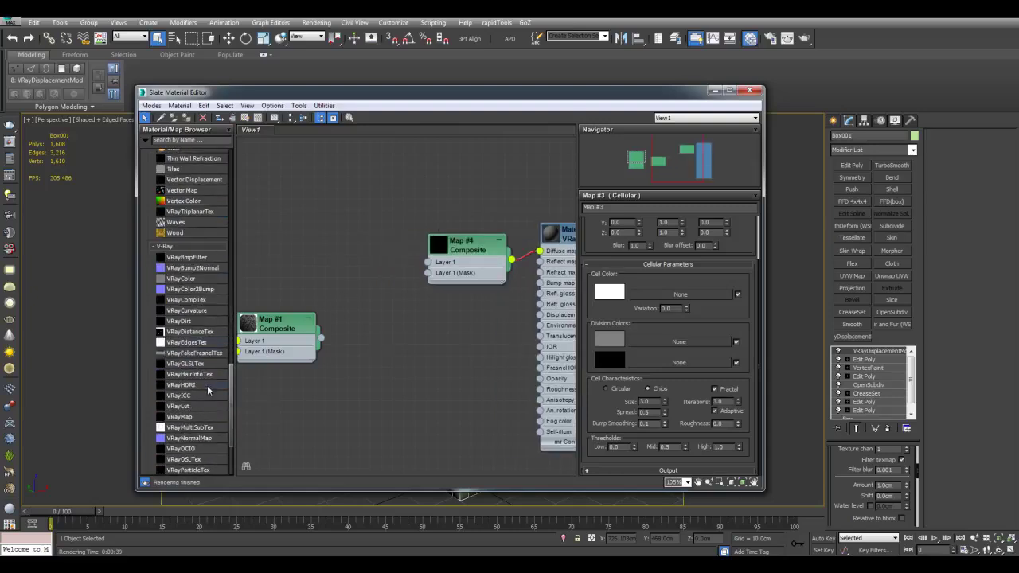
{"action": "scroll", "coordinate": [208, 388], "scroll_direction": "down", "scroll_amount": 4}
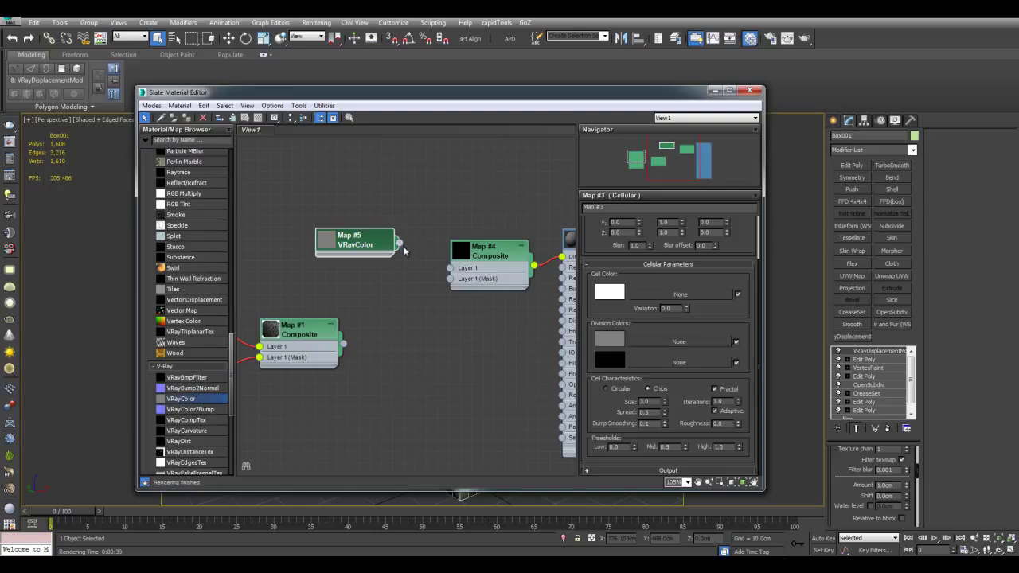
{"action": "left_click_drag", "start_coordinate": [400, 243], "coordinate": [452, 268]}
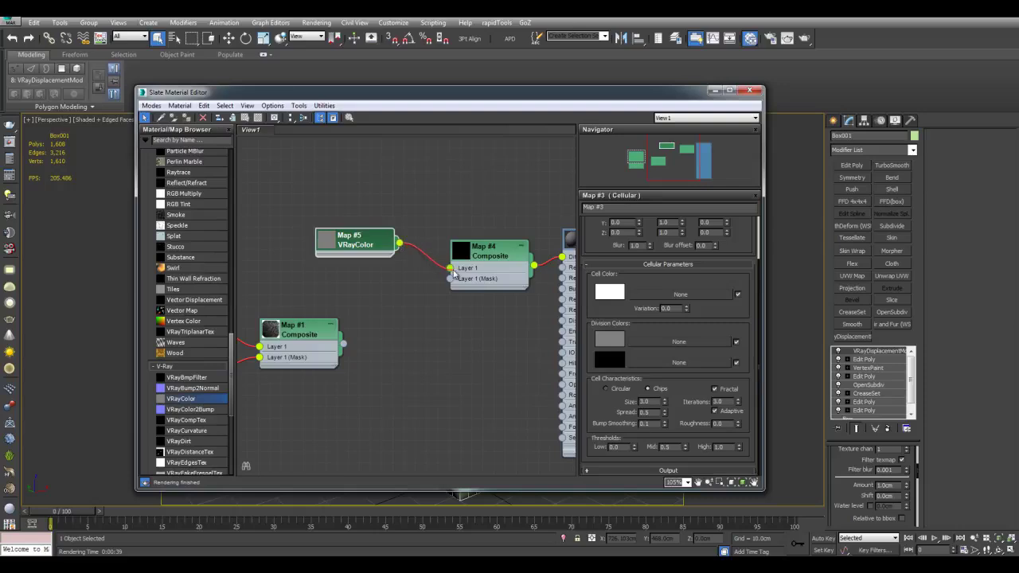
Set the VRayColor map's color to a darker grey with red, green and blue at 0.408.
{"action": "double_click", "coordinate": [383, 253]}
{"action": "middle_click_drag", "start_coordinate": [476, 301], "coordinate": [500, 303]}
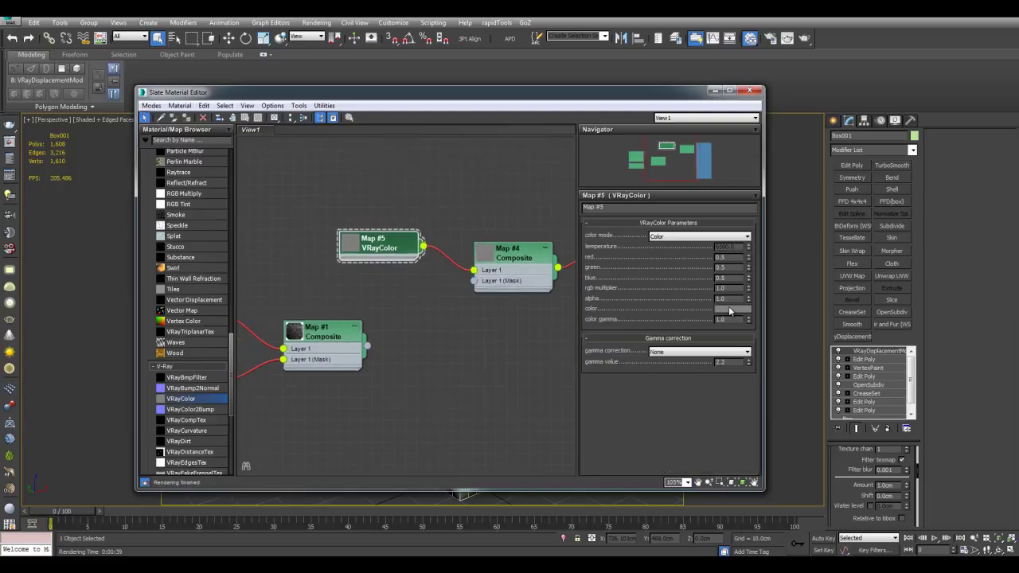
{"action": "left_click", "coordinate": [730, 309]}
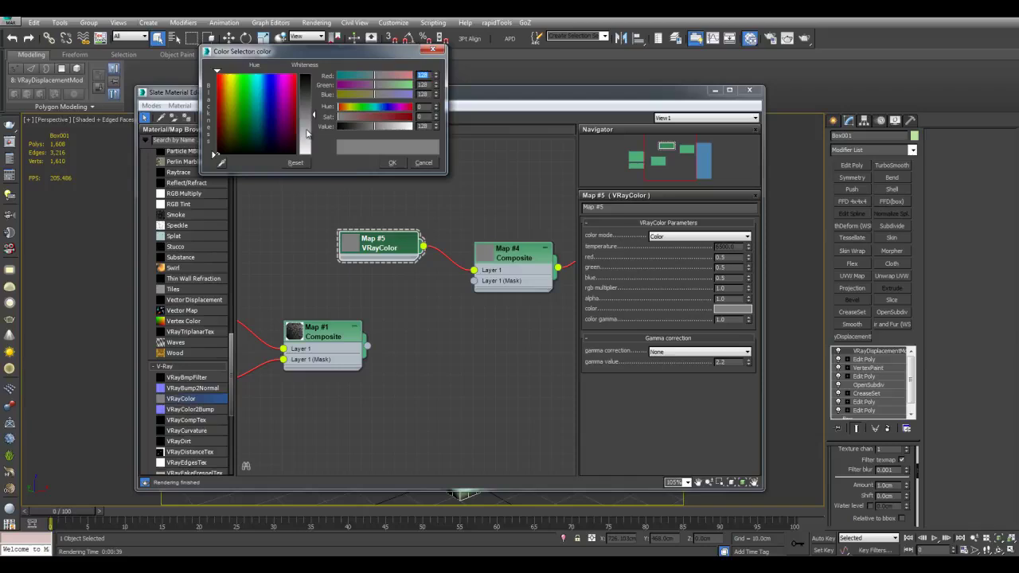
{"action": "left_click_drag", "start_coordinate": [310, 116], "coordinate": [310, 123]}
{"action": "left_click", "coordinate": [392, 162]}
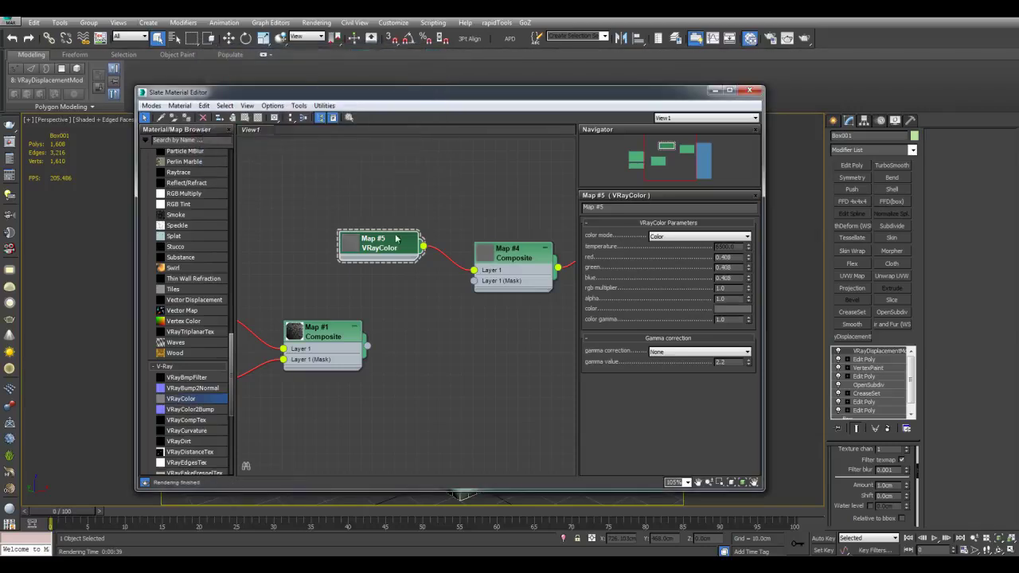
Add a second layer to the diffuse Composite map and feed it a copy of the VRayColor map.
{"action": "double_click", "coordinate": [525, 262]}
{"action": "left_click", "coordinate": [747, 234]}
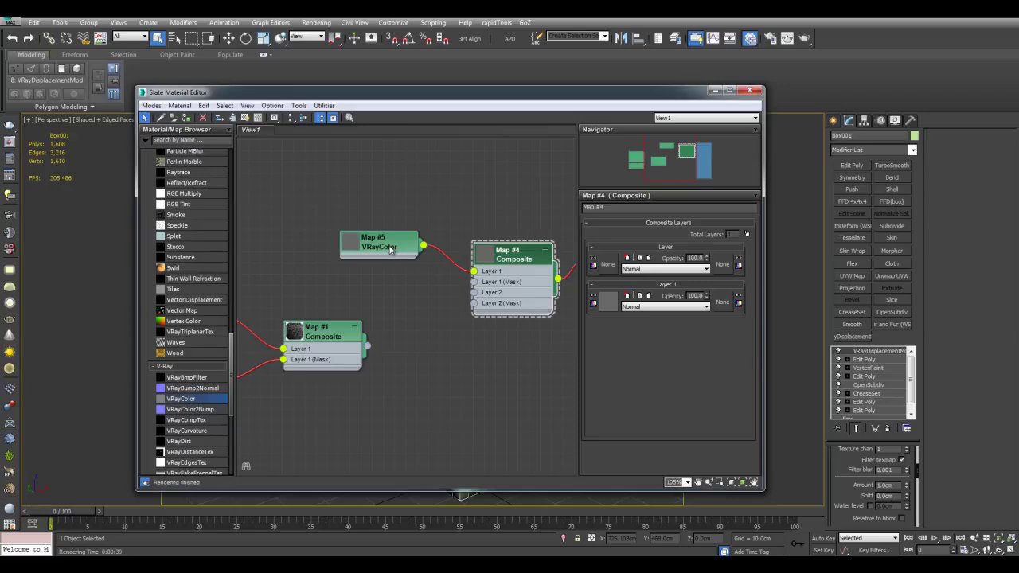
{"action": "left_click_drag", "start_coordinate": [390, 249], "coordinate": [474, 291], "text": "shift"}
Set the copied VRayColor's color to a light grey with red, green and blue at 0.769.
{"action": "double_click", "coordinate": [386, 300]}
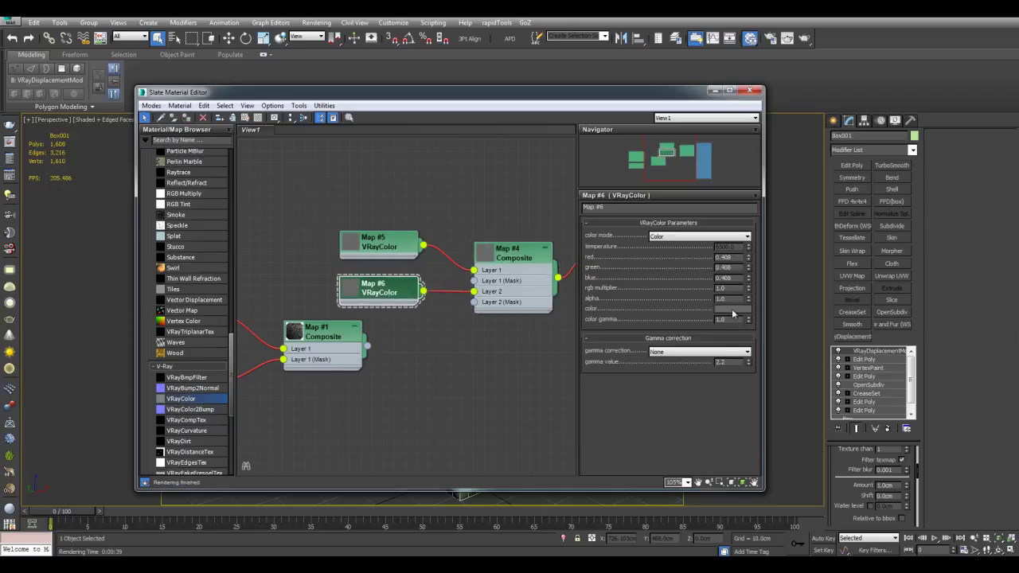
{"action": "left_click", "coordinate": [732, 309]}
{"action": "left_click", "coordinate": [313, 140]}
{"action": "left_click", "coordinate": [395, 164]}
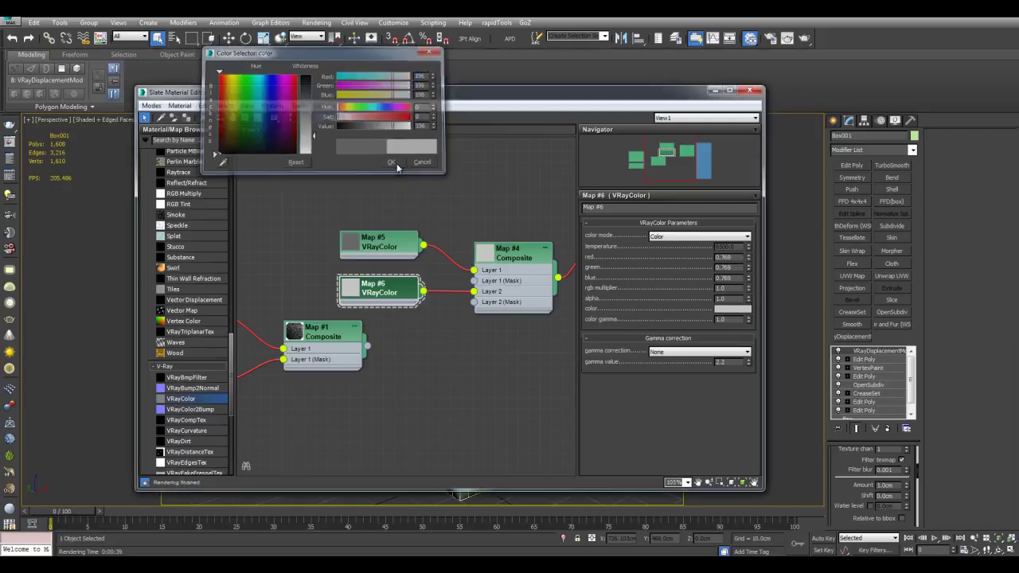
Connect the Vertex Color map to the Layer 2 mask of the diffuse Composite map.
{"action": "left_click", "coordinate": [488, 367]}
{"action": "scroll", "coordinate": [487, 366], "scroll_direction": "down", "scroll_amount": 1}
{"action": "middle_click_drag", "start_coordinate": [438, 380], "coordinate": [513, 361]}
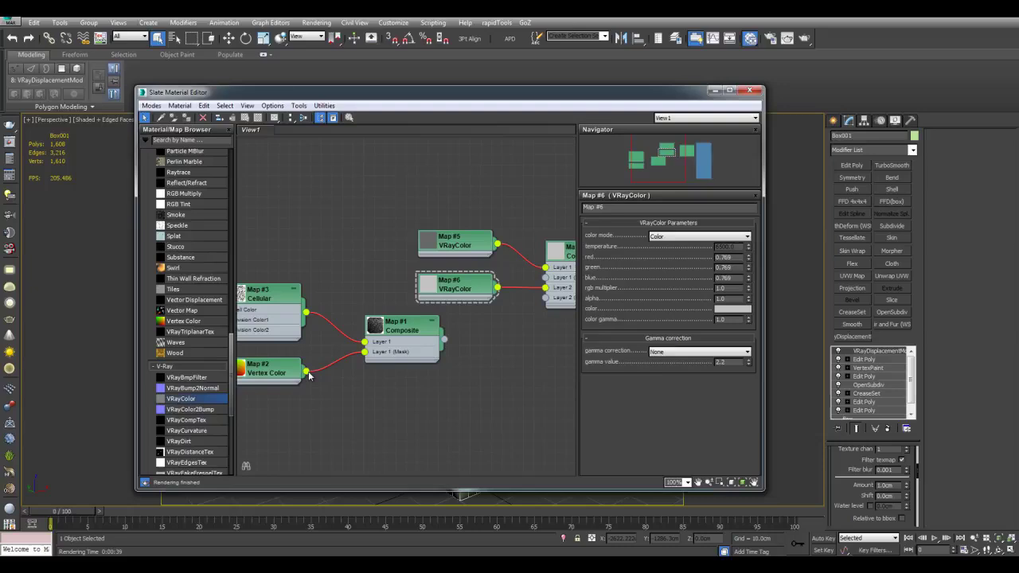
{"action": "left_click_drag", "start_coordinate": [363, 362], "coordinate": [545, 298]}
{"action": "middle_click_drag", "start_coordinate": [496, 335], "coordinate": [452, 337]}
{"action": "middle_click_drag", "start_coordinate": [502, 229], "coordinate": [348, 244]}
Assign the VRayMtl material to the selected pillar.
{"action": "left_click_drag", "start_coordinate": [526, 98], "coordinate": [550, 286]}
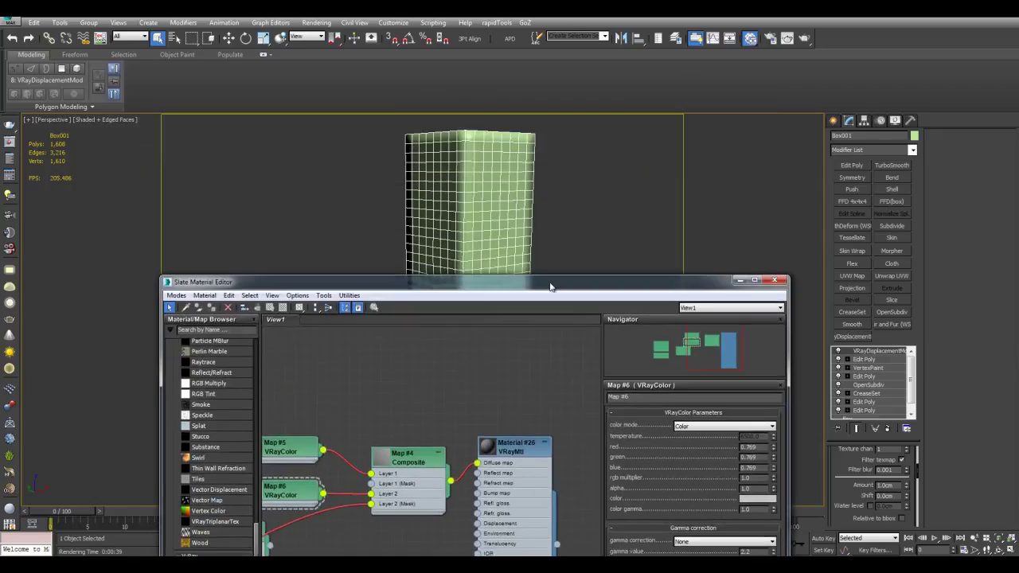
{"action": "left_click", "coordinate": [524, 451]}
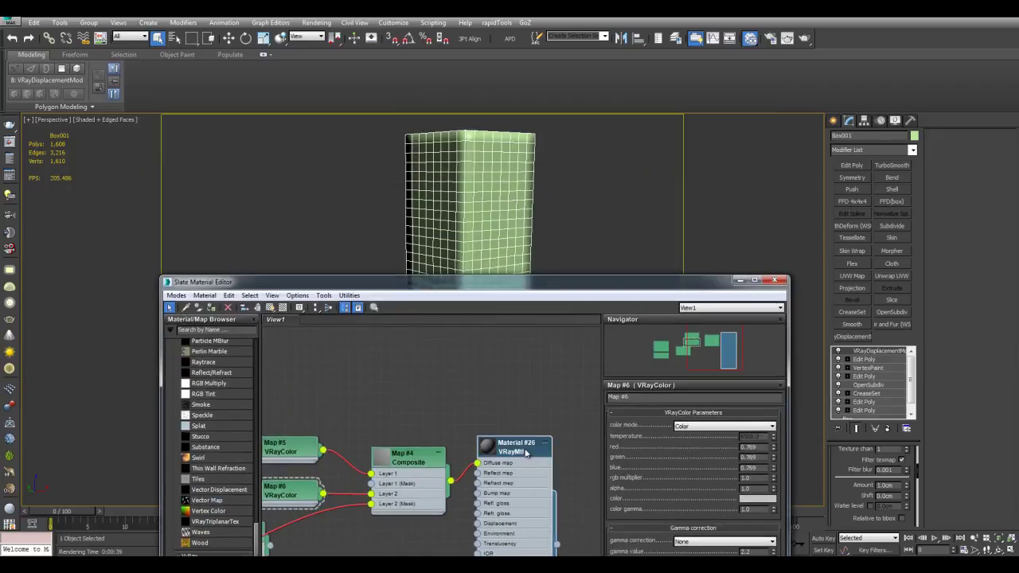
{"action": "left_click", "coordinate": [211, 307]}
{"action": "left_click_drag", "start_coordinate": [513, 291], "coordinate": [514, 124]}
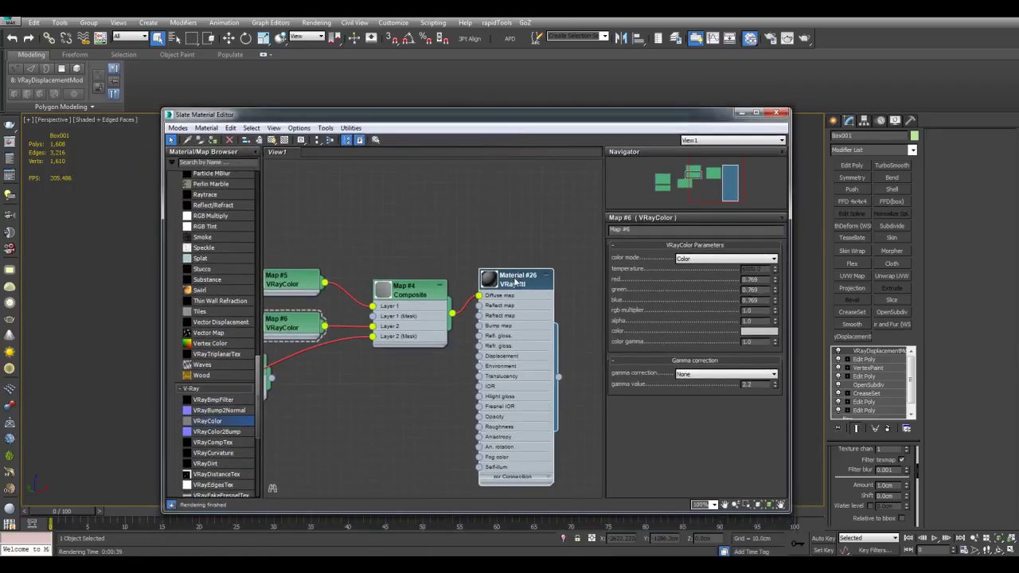
Lower the VRayMtl's reflection glossiness to about 0.55 and set its Reflect color to a dark grey.
{"action": "double_click", "coordinate": [527, 282]}
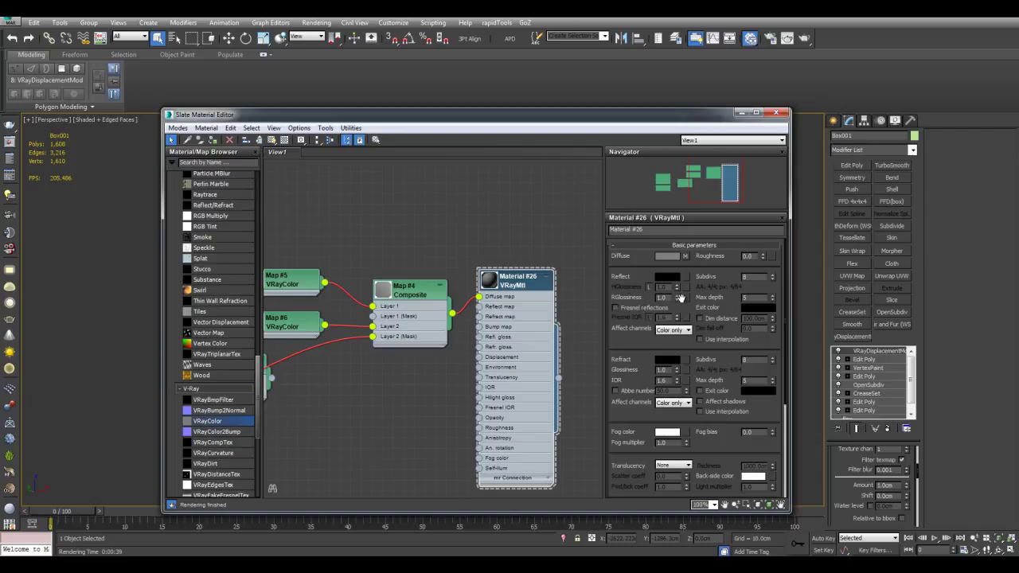
{"action": "left_click_drag", "start_coordinate": [678, 298], "coordinate": [677, 317]}
{"action": "left_click", "coordinate": [667, 277]}
{"action": "left_click", "coordinate": [357, 129]}
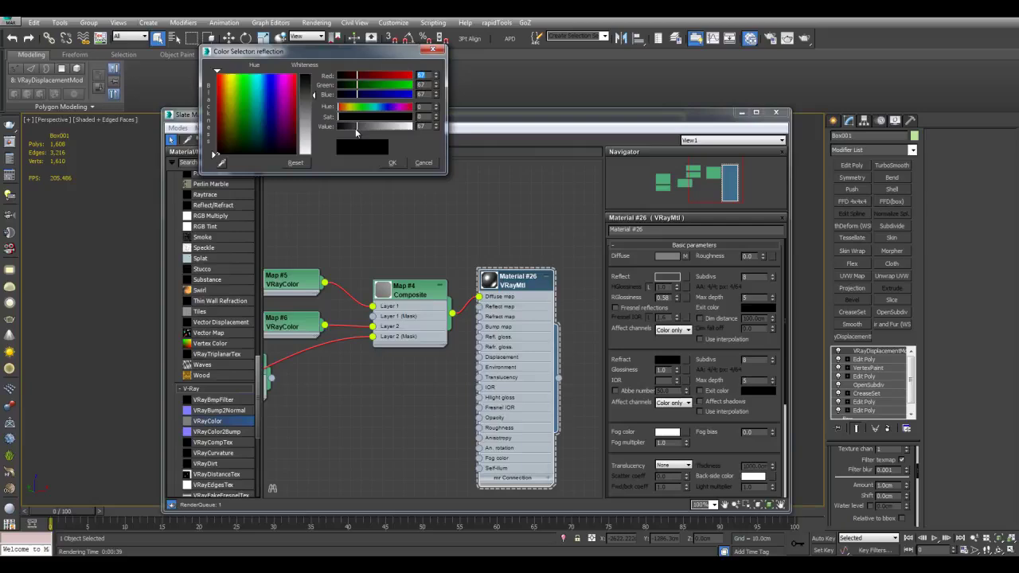
{"action": "left_click_drag", "start_coordinate": [356, 128], "coordinate": [346, 128]}
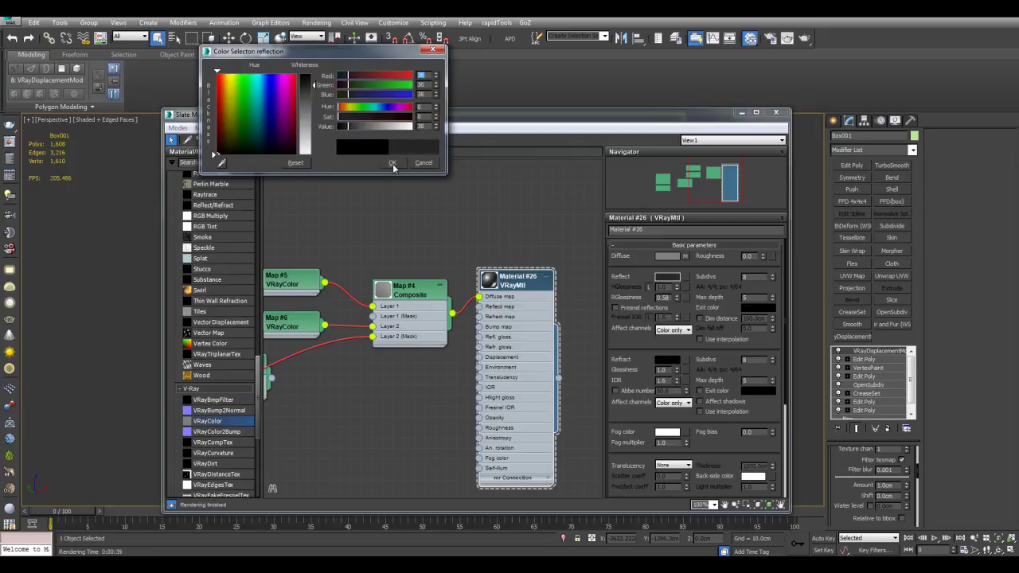
{"action": "left_click", "coordinate": [392, 163]}
Render the Perspective view, inspect the cracked chip and branches up close, and close the render.
{"action": "left_click", "coordinate": [741, 112]}
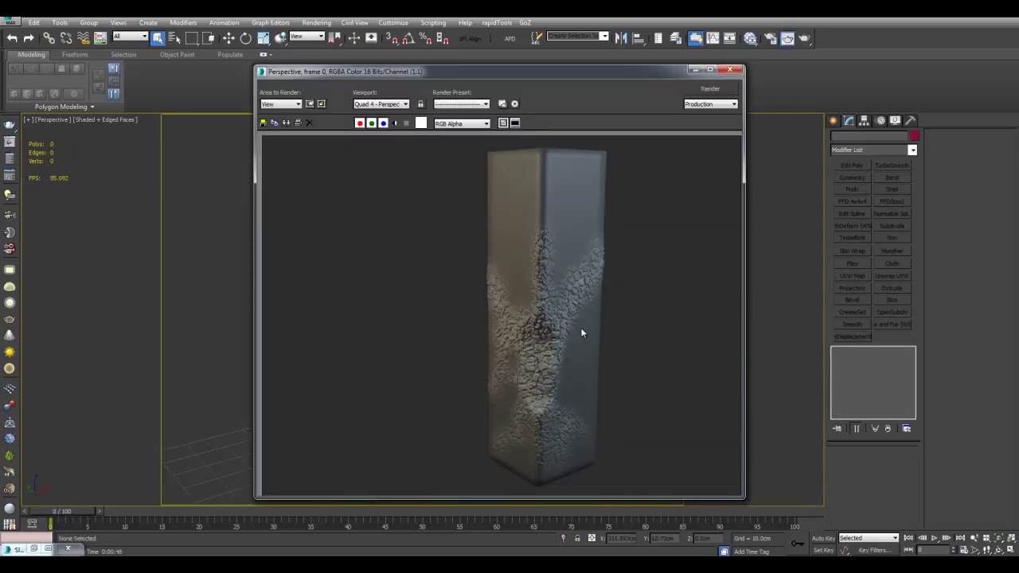
{"action": "scroll", "coordinate": [539, 270], "scroll_direction": "up", "scroll_amount": 2}
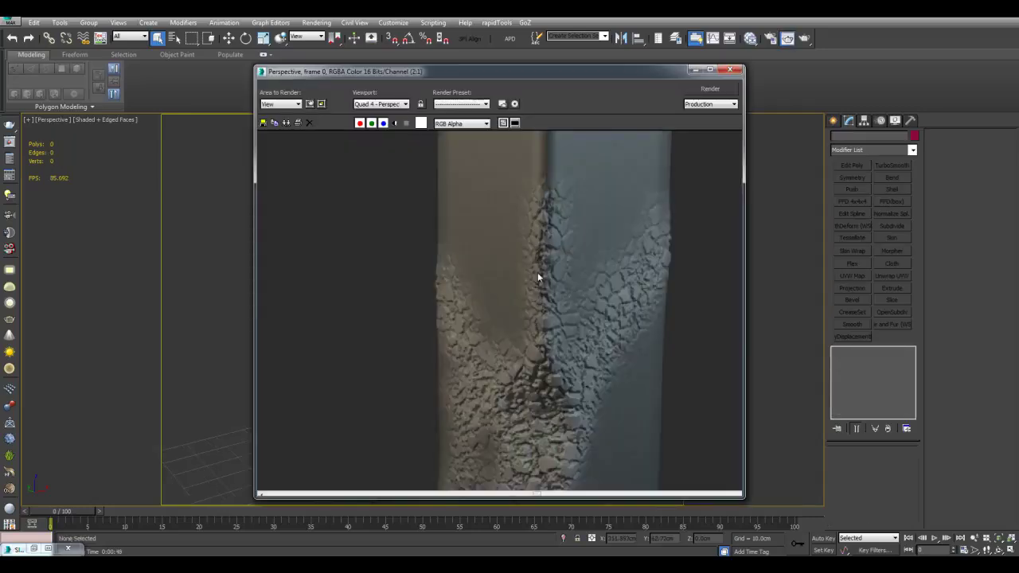
{"action": "middle_click_drag", "start_coordinate": [631, 327], "coordinate": [630, 298]}
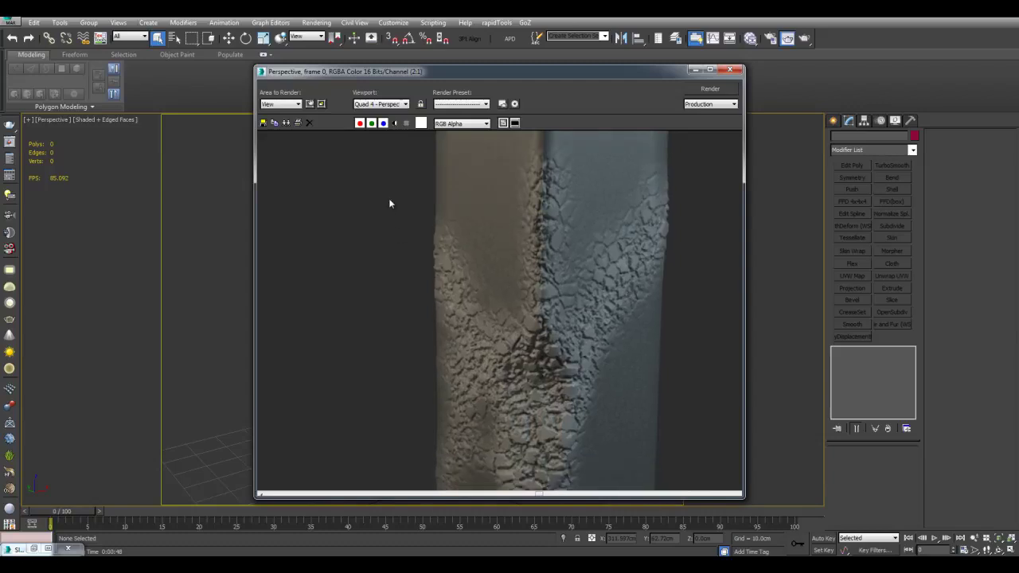
{"action": "left_click", "coordinate": [730, 70]}
Add a ColorCorrection map in the Slate Material Editor and make room for it between the Cellular map and the displacement Composite map.
{"action": "key", "text": "m"}
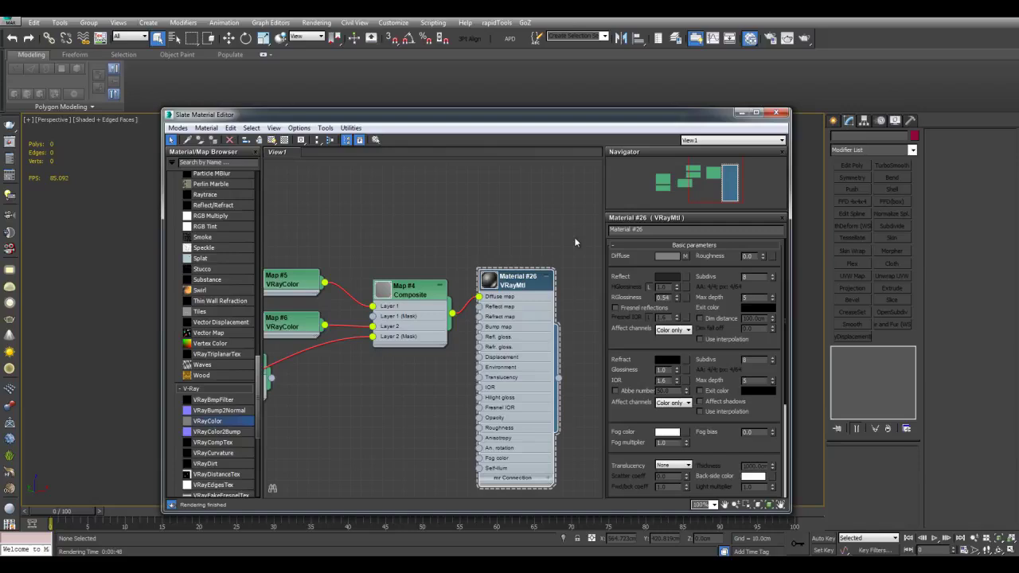
{"action": "middle_click_drag", "start_coordinate": [374, 255], "coordinate": [533, 224]}
{"action": "middle_click_drag", "start_coordinate": [348, 306], "coordinate": [431, 242]}
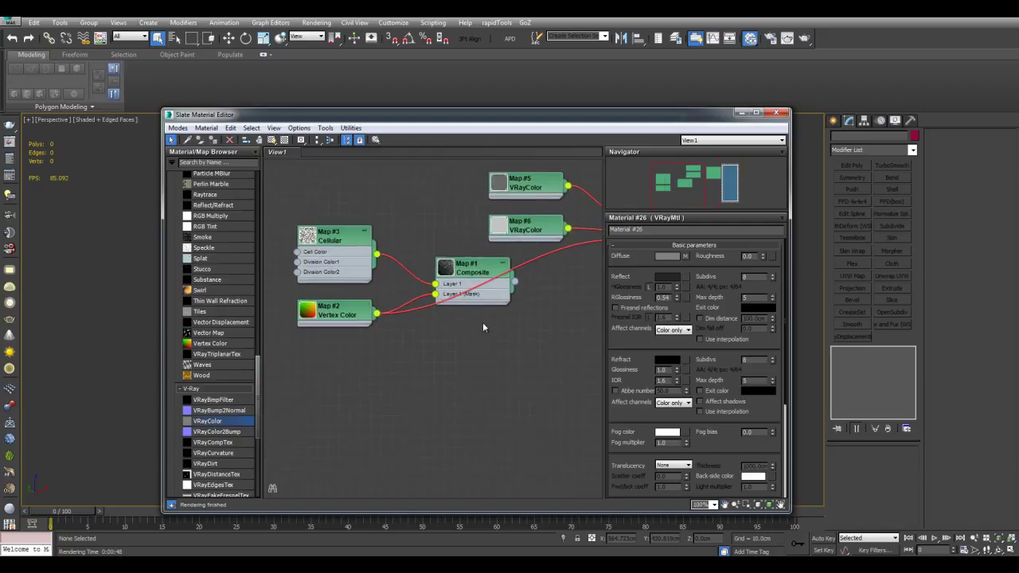
{"action": "scroll", "coordinate": [230, 344], "scroll_direction": "up", "scroll_amount": 8}
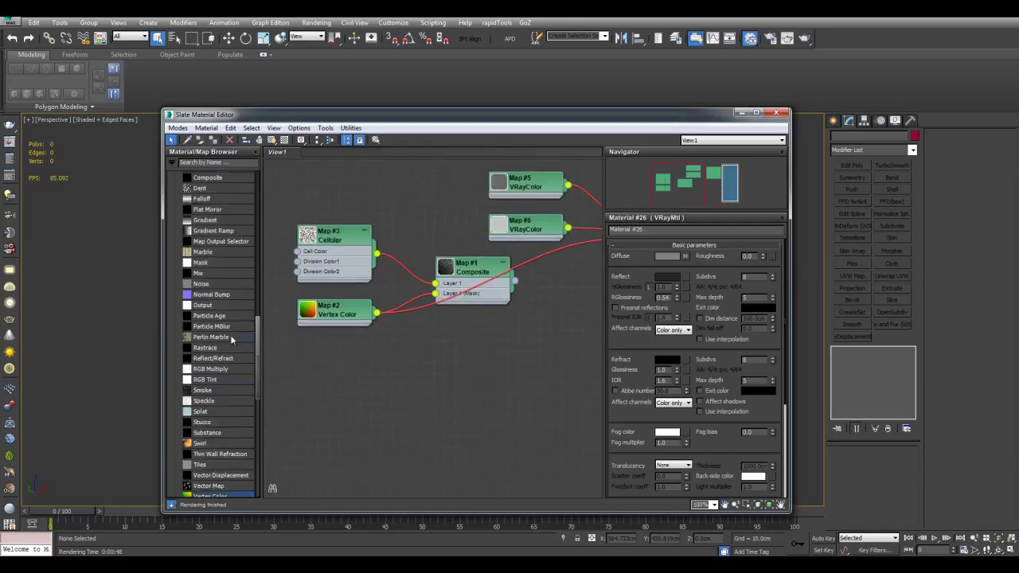
{"action": "left_click_drag", "start_coordinate": [216, 271], "coordinate": [398, 318]}
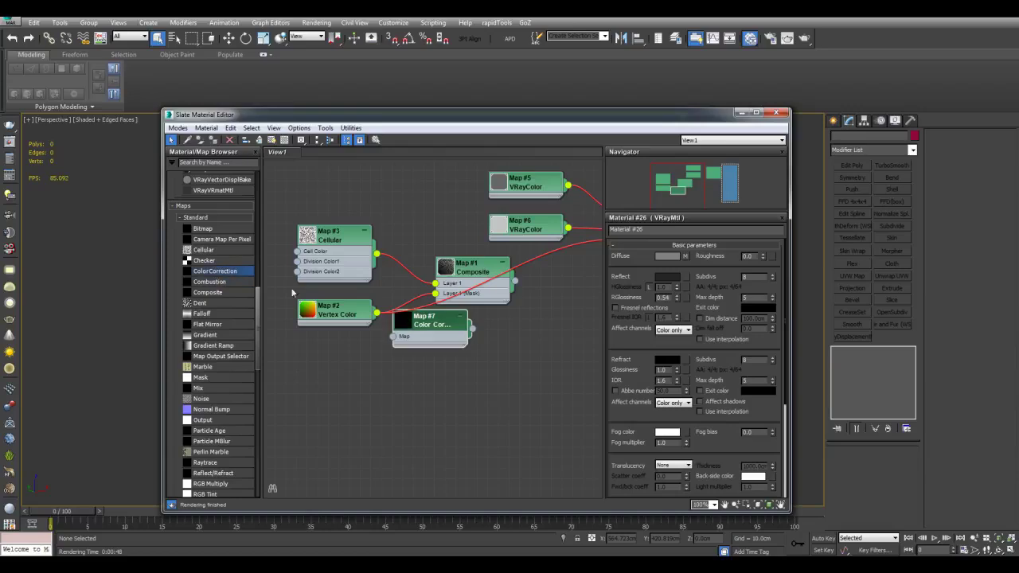
{"action": "middle_click_drag", "start_coordinate": [360, 259], "coordinate": [399, 282]}
{"action": "left_click_drag", "start_coordinate": [382, 269], "coordinate": [263, 256]}
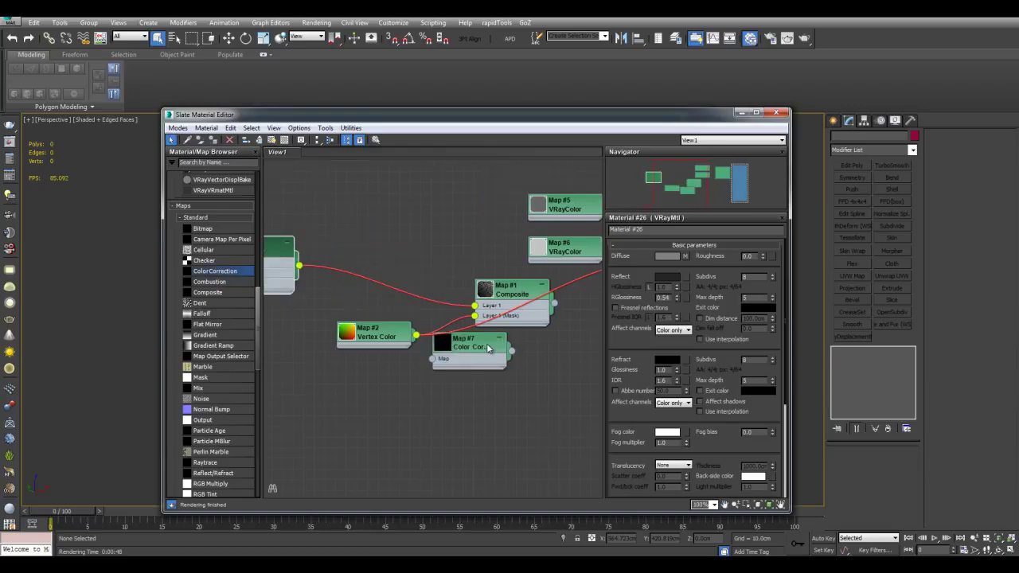
{"action": "left_click_drag", "start_coordinate": [486, 345], "coordinate": [412, 228]}
{"action": "middle_click_drag", "start_coordinate": [370, 212], "coordinate": [444, 242]}
{"action": "middle_click_drag", "start_coordinate": [539, 320], "coordinate": [507, 313]}
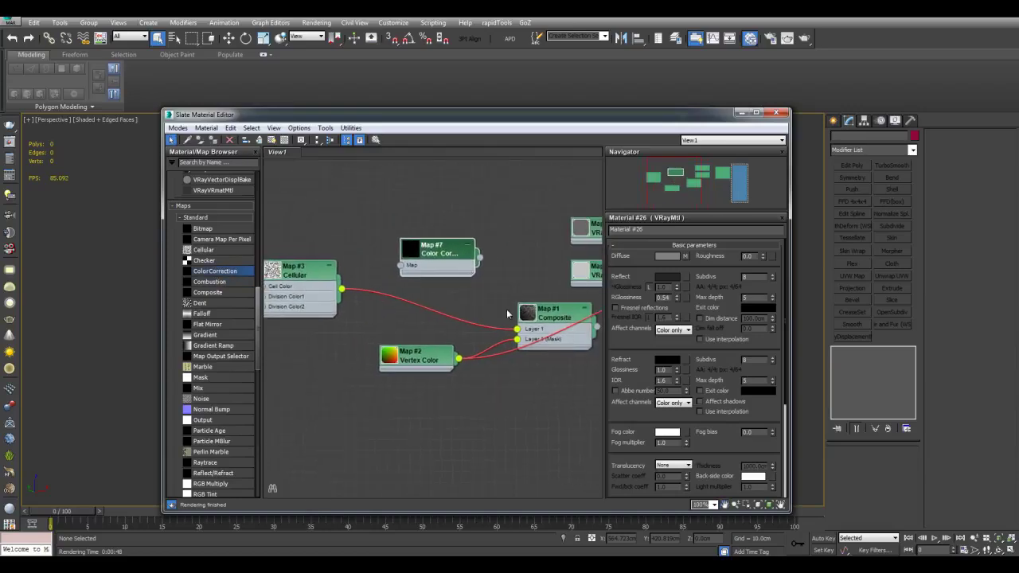
Reroute the Cellular map into the Color Correction map and set its channels to Invert.
{"action": "left_click_drag", "start_coordinate": [518, 329], "coordinate": [400, 266]}
{"action": "double_click", "coordinate": [426, 255]}
{"action": "left_click", "coordinate": [629, 306]}
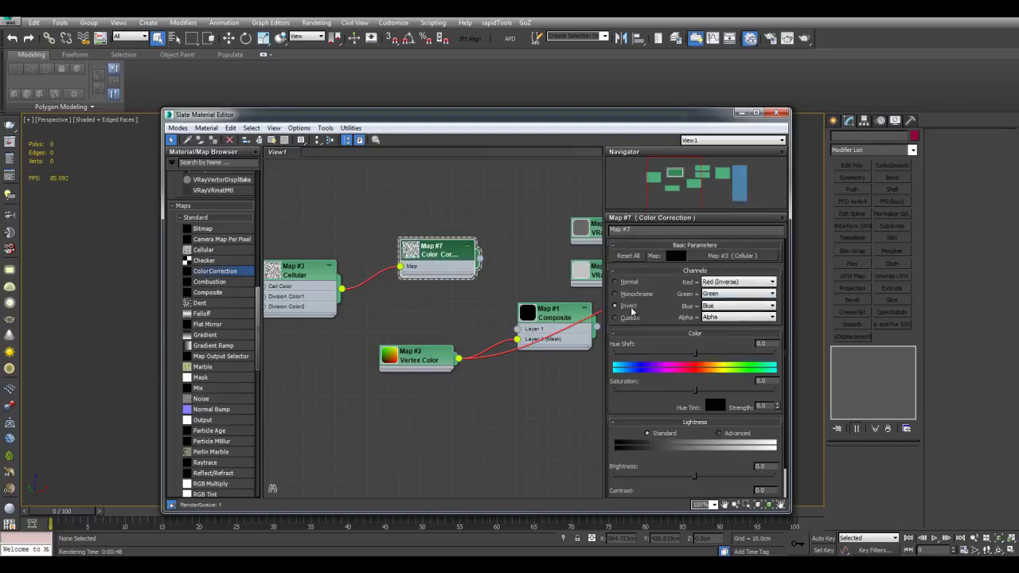
Connect the Color Correction map to Layer 1 of the displacement Composite map, tidy its node, and minimize the Slate Material Editor.
{"action": "middle_click_drag", "start_coordinate": [481, 263], "coordinate": [474, 254]}
{"action": "left_click_drag", "start_coordinate": [473, 251], "coordinate": [511, 318]}
{"action": "left_click_drag", "start_coordinate": [439, 252], "coordinate": [425, 294]}
{"action": "middle_click_drag", "start_coordinate": [425, 294], "coordinate": [416, 294]}
{"action": "left_click", "coordinate": [741, 113]}
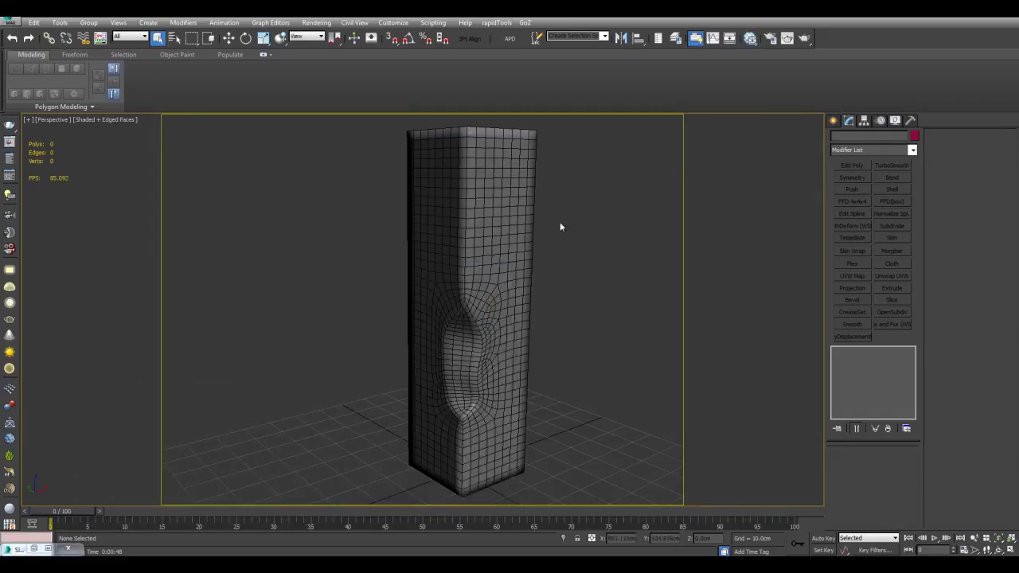
Check the displacement Amount in the pillar's VRayDisplacementMod modifier and deselect the pillar.
{"action": "left_click", "coordinate": [508, 233]}
{"action": "left_click_drag", "start_coordinate": [902, 498], "coordinate": [901, 409]}
{"action": "left_click", "coordinate": [886, 470]}
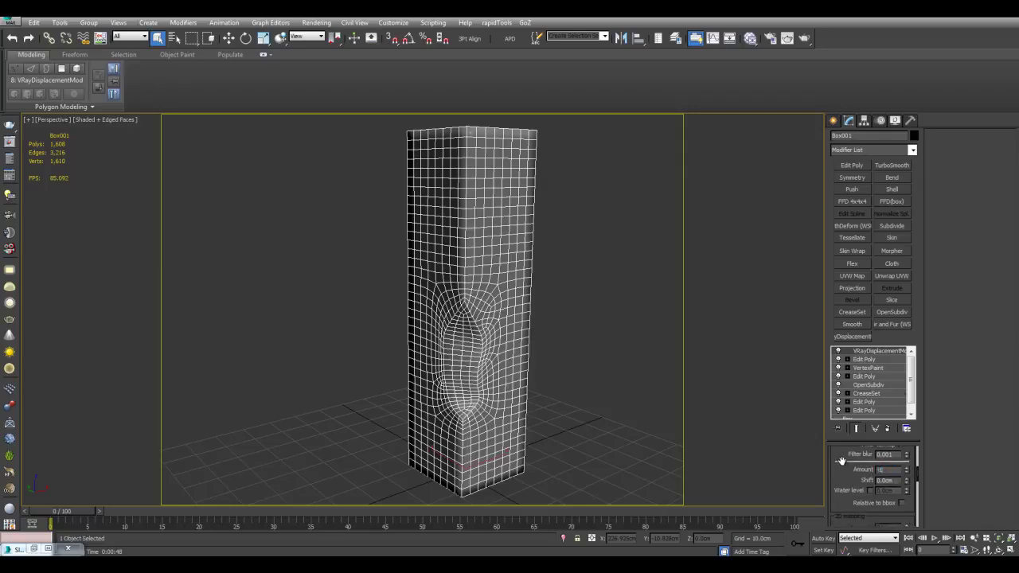
{"action": "left_click", "coordinate": [614, 380]}
Review the two VRayColor maps feeding the Map #4 Composite in the Slate Material Editor.
{"action": "key", "text": "m"}
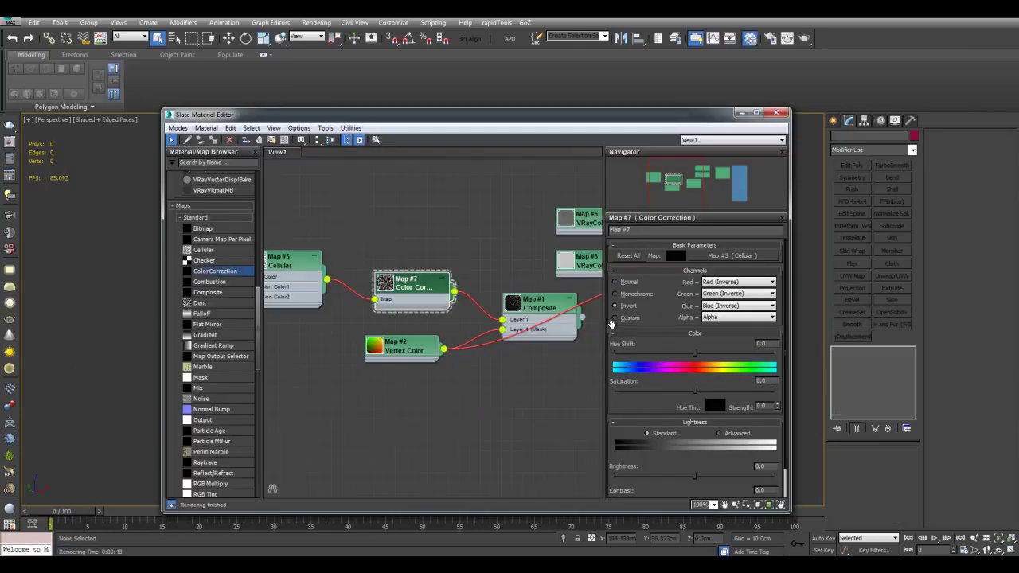
{"action": "middle_click_drag", "start_coordinate": [611, 323], "coordinate": [488, 347]}
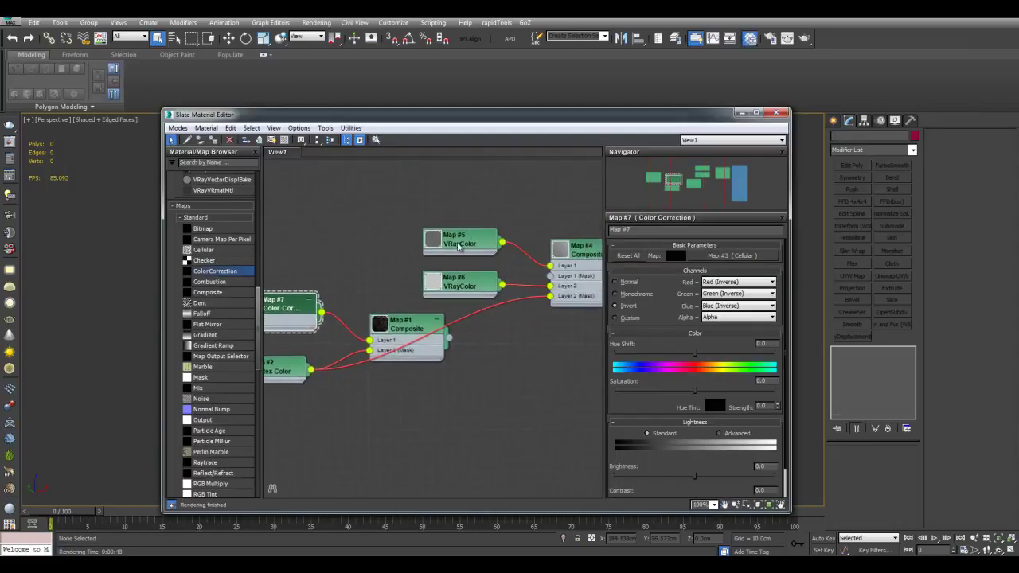
{"action": "middle_click_drag", "start_coordinate": [510, 224], "coordinate": [487, 236]}
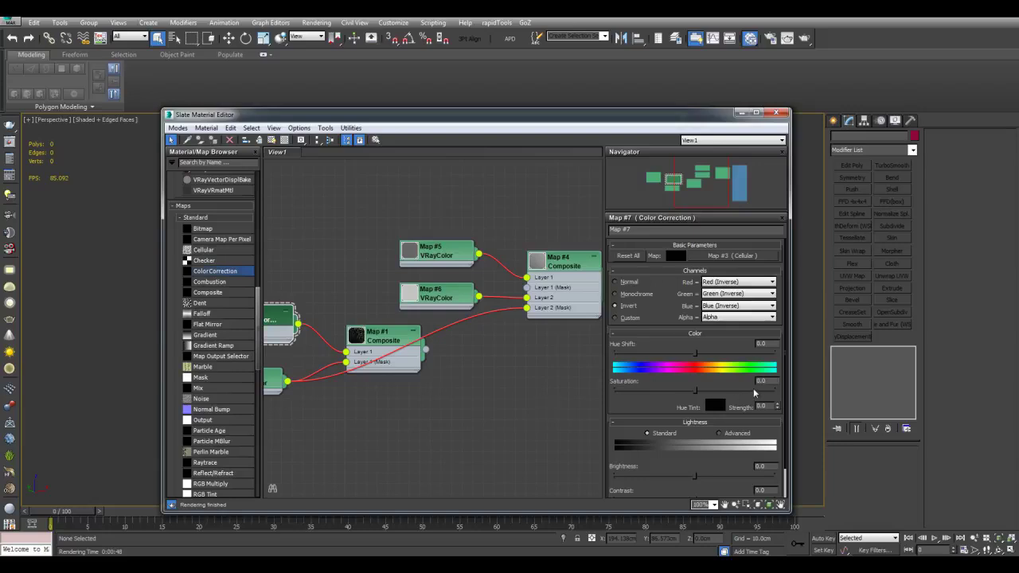
Switch to Windows Photo Viewer and study the broken concrete area in the ConcreteBunkerDamaged0105_1_M reference photo.
{"action": "key", "text": "alt+Tab"}
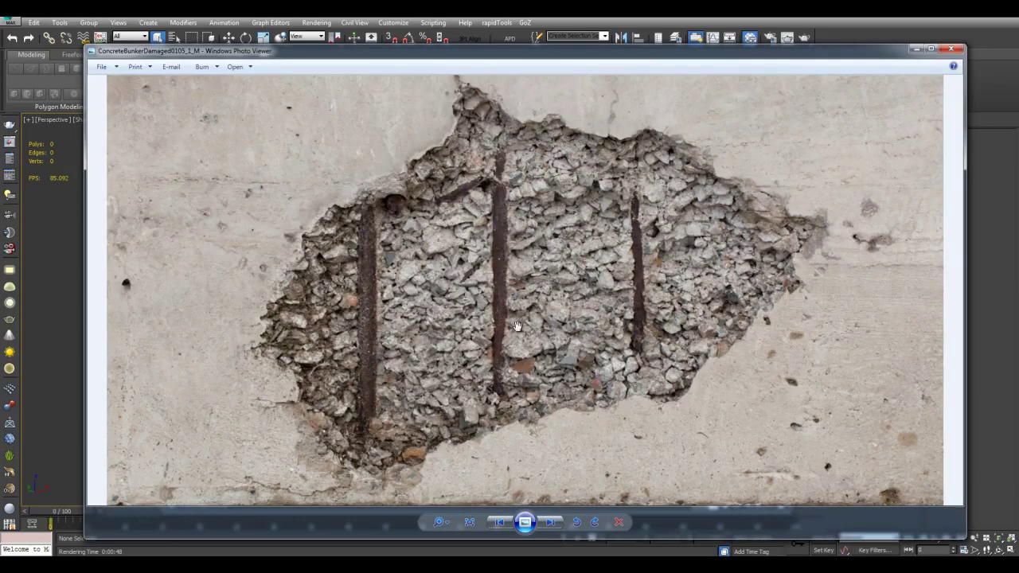
{"action": "scroll", "coordinate": [571, 256], "scroll_direction": "up", "scroll_amount": 2}
{"action": "scroll", "coordinate": [574, 247], "scroll_direction": "down", "scroll_amount": 3}
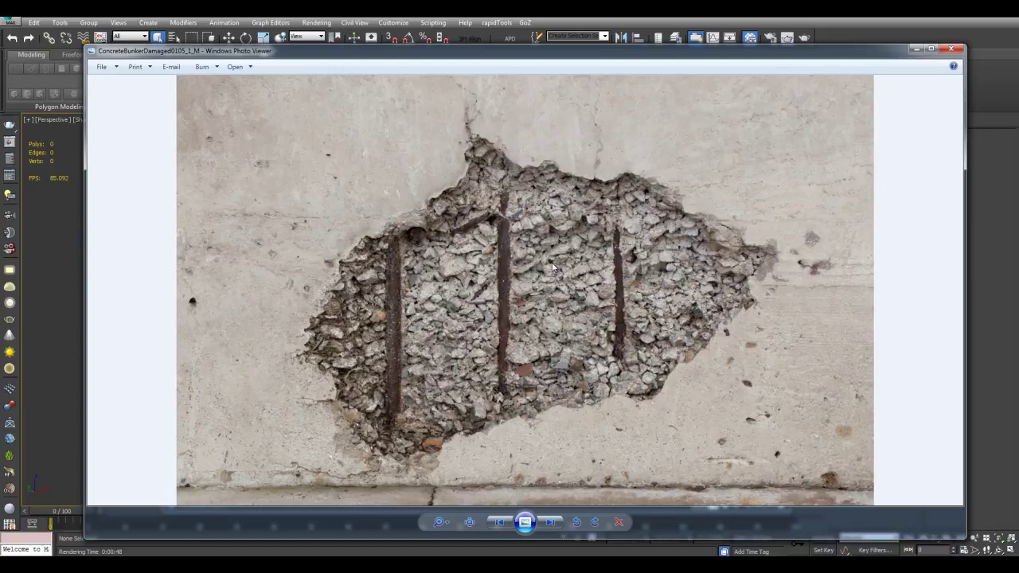
{"action": "scroll", "coordinate": [549, 299], "scroll_direction": "up", "scroll_amount": 1}
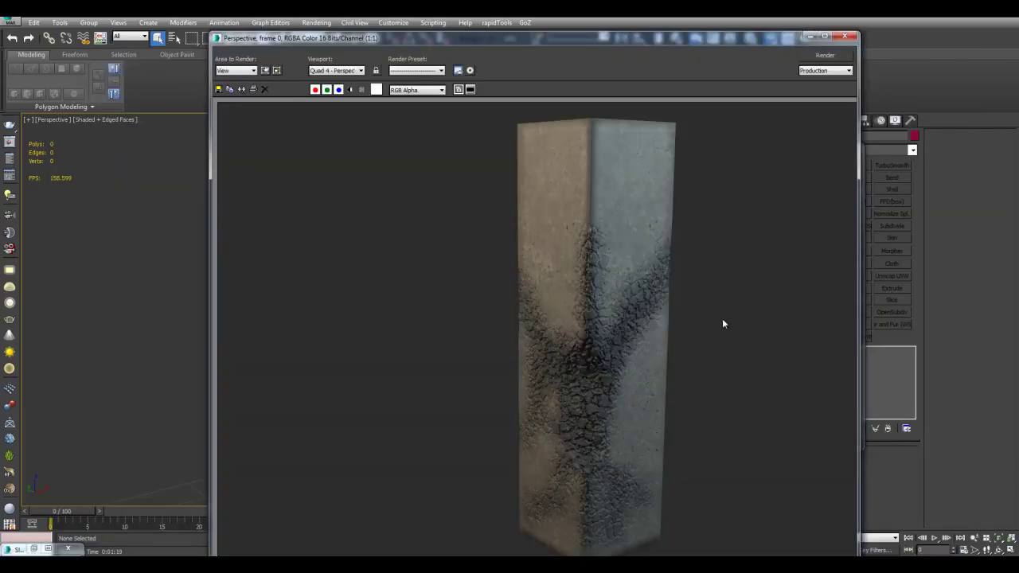
Inspect the rendered pillar's cracked areas and concrete surface up close, including the upper corner edge.
{"action": "scroll", "coordinate": [613, 389], "scroll_direction": "up", "scroll_amount": 2}
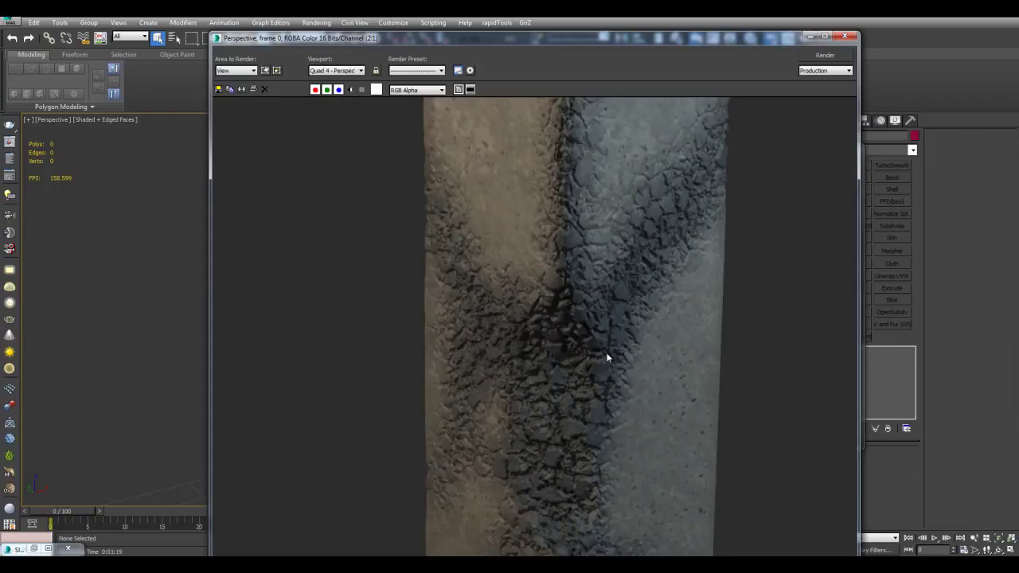
{"action": "scroll", "coordinate": [587, 293], "scroll_direction": "down", "scroll_amount": 2}
{"action": "scroll", "coordinate": [580, 358], "scroll_direction": "up", "scroll_amount": 1}
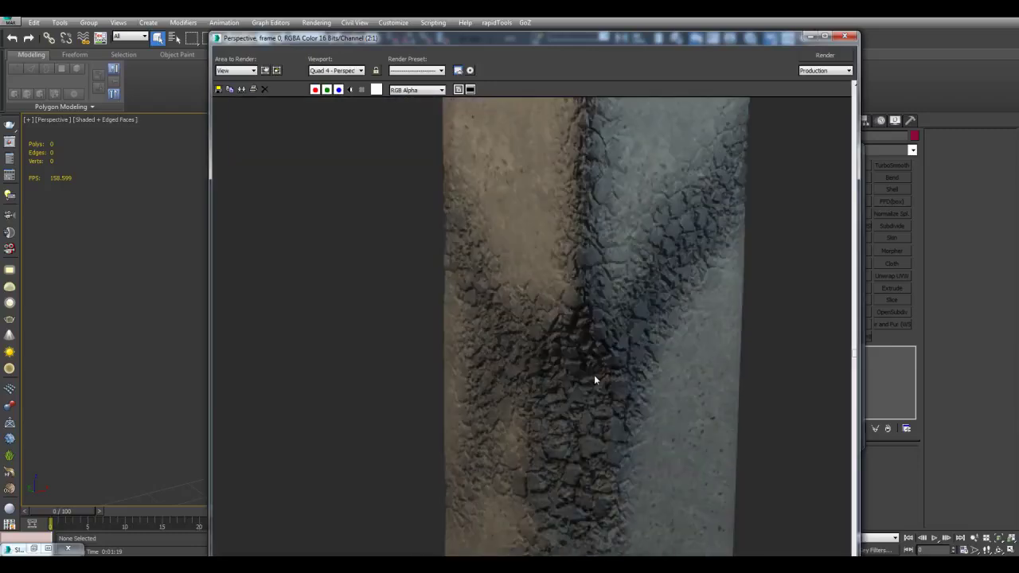
{"action": "middle_click_drag", "start_coordinate": [597, 344], "coordinate": [598, 414]}
{"action": "middle_click_drag", "start_coordinate": [607, 264], "coordinate": [584, 400]}
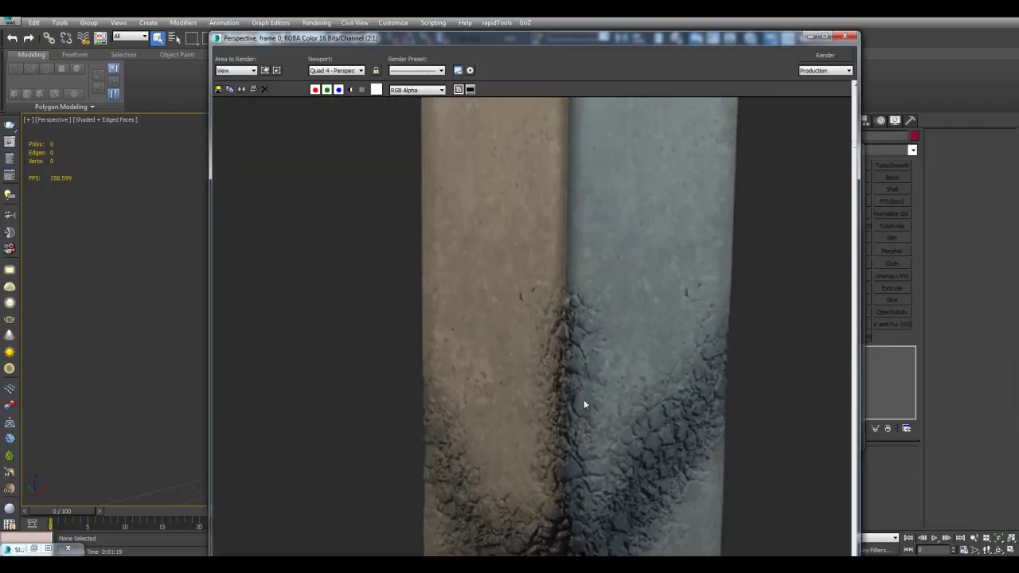
{"action": "middle_click_drag", "start_coordinate": [604, 367], "coordinate": [601, 265]}
{"action": "scroll", "coordinate": [601, 265], "scroll_direction": "down", "scroll_amount": 1}
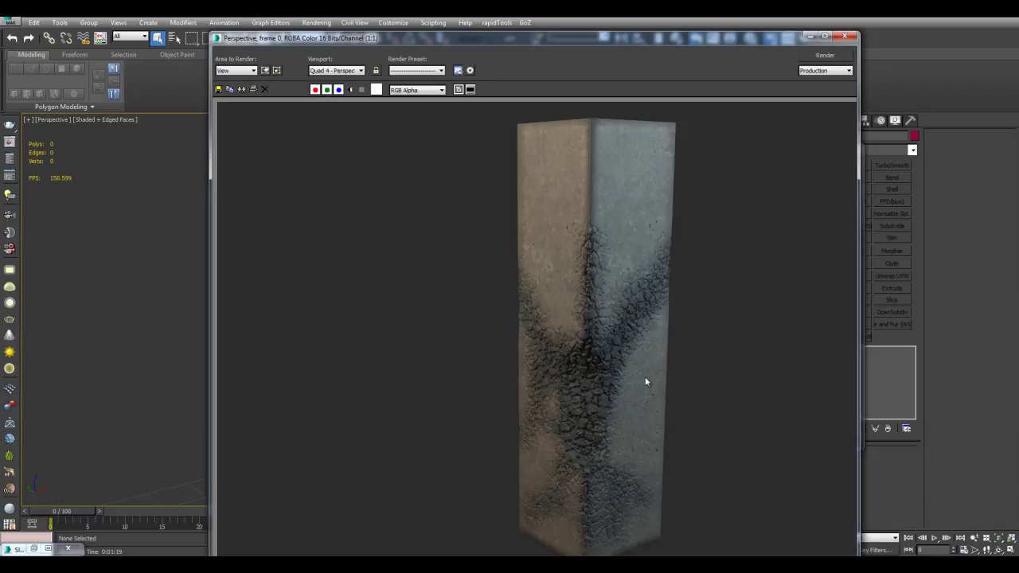
Delete the Map #10 and Map #15 bitmaps and connect the Map #8 bitmap to Color Correction maps #12 and #13.
{"action": "key", "text": "m"}
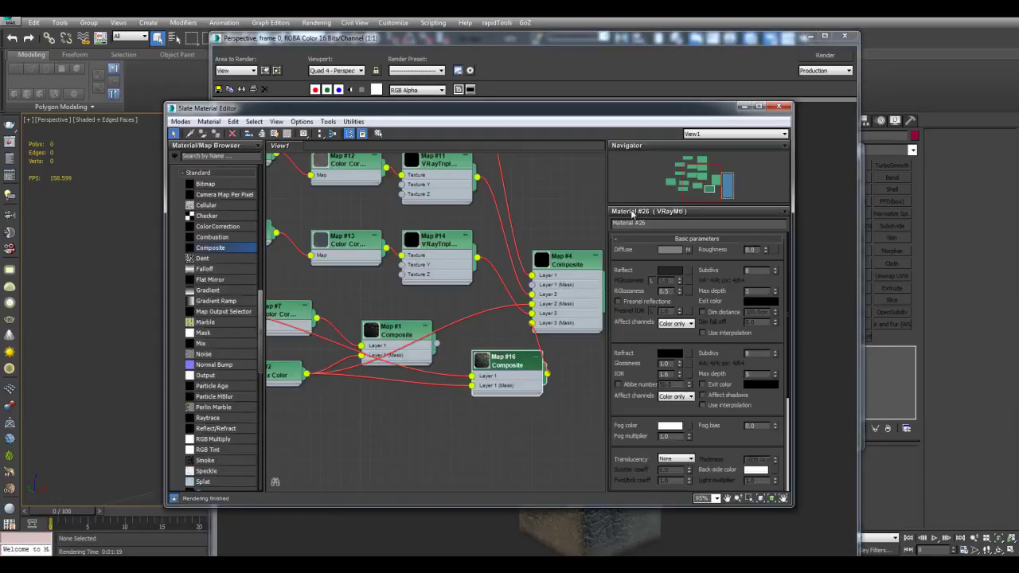
{"action": "middle_click_drag", "start_coordinate": [499, 215], "coordinate": [521, 290]}
{"action": "scroll", "coordinate": [521, 290], "scroll_direction": "down", "scroll_amount": 2}
{"action": "scroll", "coordinate": [446, 239], "scroll_direction": "up", "scroll_amount": 3}
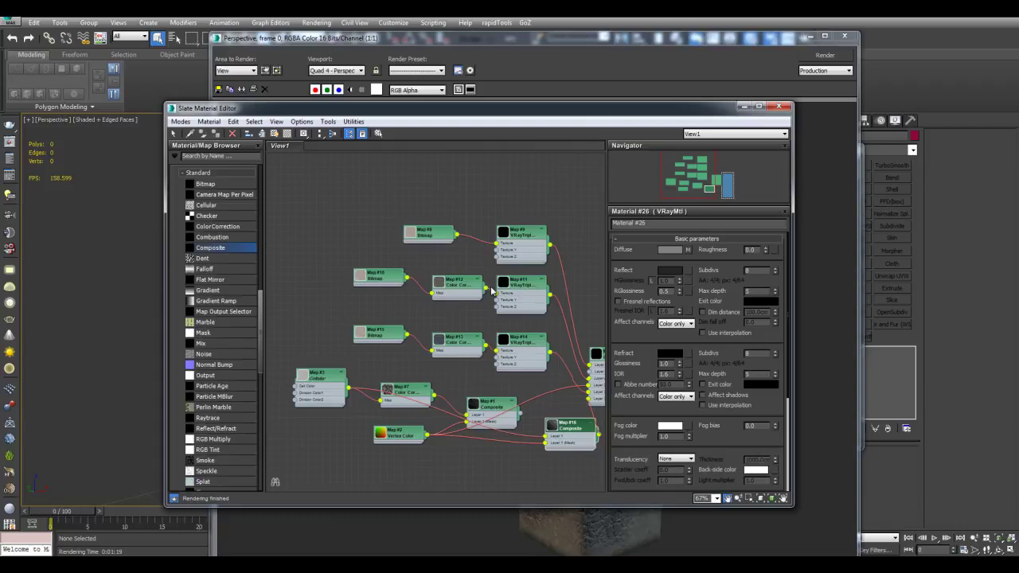
{"action": "left_click", "coordinate": [390, 283]}
{"action": "key", "text": "Delete"}
{"action": "left_click", "coordinate": [394, 358]}
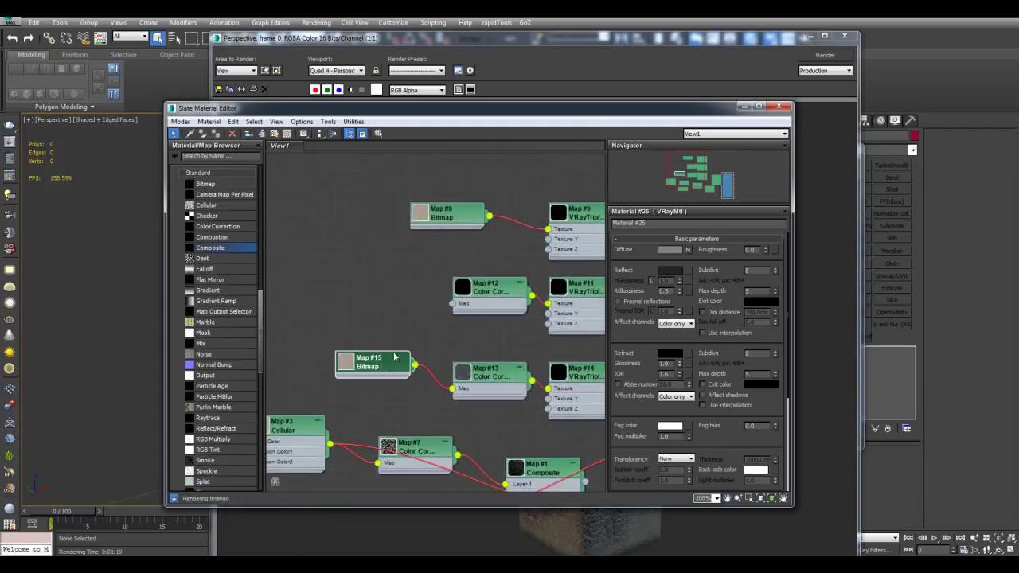
{"action": "key", "text": "Delete"}
{"action": "left_click_drag", "start_coordinate": [487, 223], "coordinate": [451, 304]}
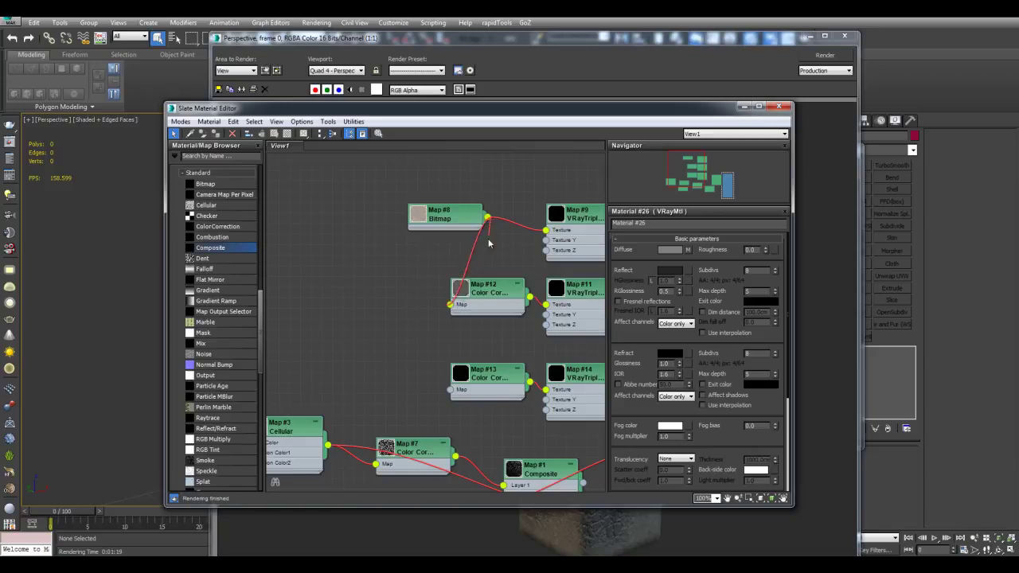
{"action": "left_click_drag", "start_coordinate": [488, 218], "coordinate": [450, 390]}
Show the parameters of the Map #9 VRayTriplanarTex fed by the concrete bitmap.
{"action": "middle_click_drag", "start_coordinate": [601, 310], "coordinate": [448, 261]}
{"action": "middle_click_drag", "start_coordinate": [486, 204], "coordinate": [580, 318]}
{"action": "middle_click_drag", "start_coordinate": [470, 255], "coordinate": [500, 219]}
{"action": "scroll", "coordinate": [502, 235], "scroll_direction": "up", "scroll_amount": 1}
{"action": "double_click", "coordinate": [507, 244]}
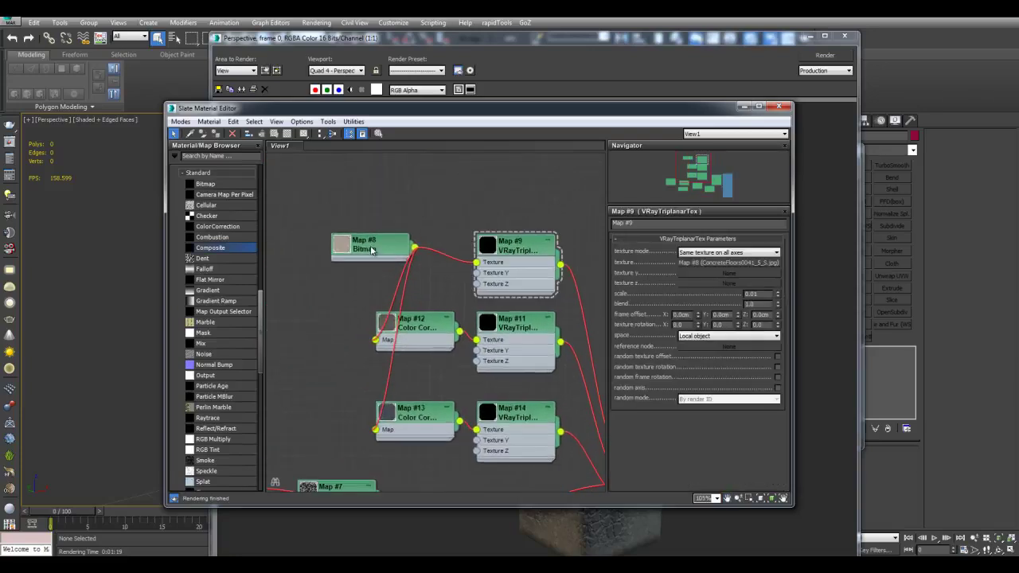
{"action": "middle_click_drag", "start_coordinate": [362, 282], "coordinate": [348, 285]}
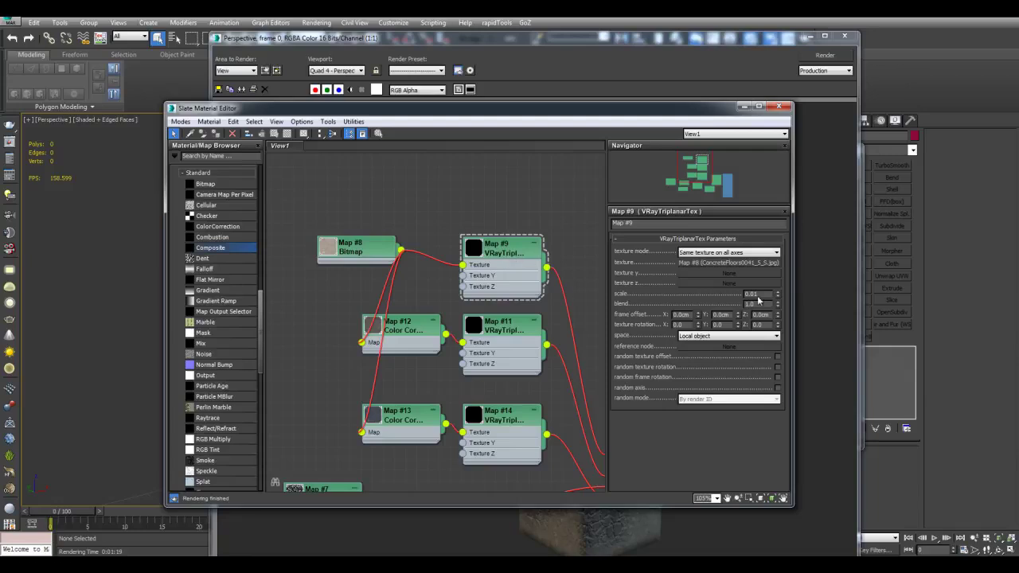
Rearrange the Slate Material Editor and render windows, look over the rendered pillar, and return to the material graph.
{"action": "left_click_drag", "start_coordinate": [713, 105], "coordinate": [683, 129]}
{"action": "left_click", "coordinate": [683, 57]}
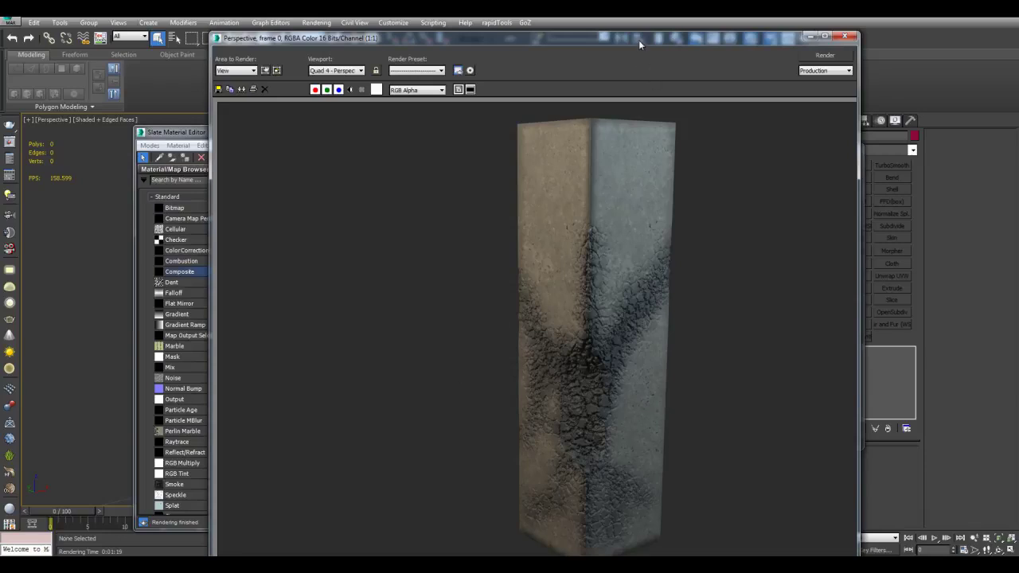
{"action": "left_click_drag", "start_coordinate": [639, 40], "coordinate": [704, 35]}
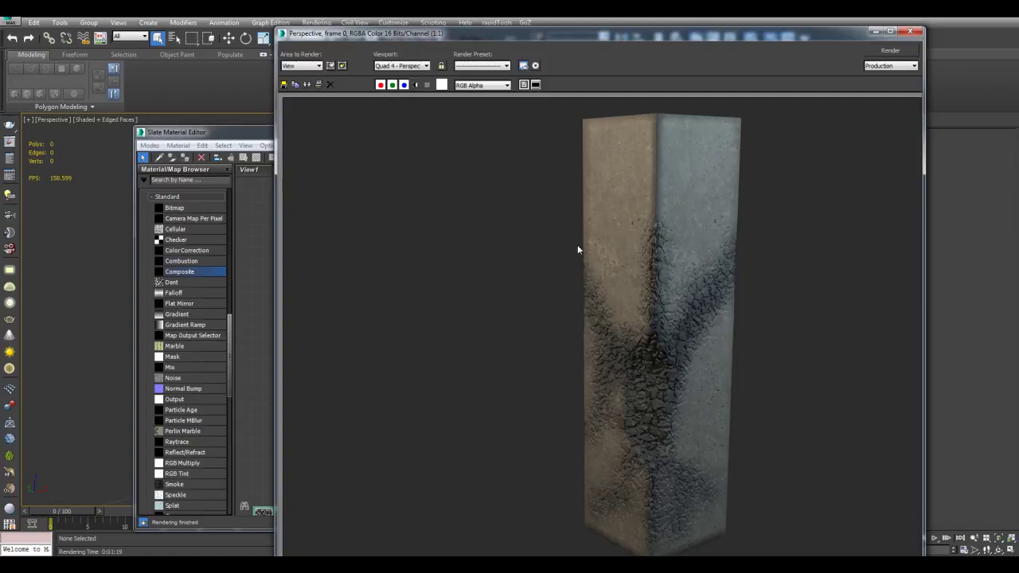
{"action": "left_click", "coordinate": [225, 134]}
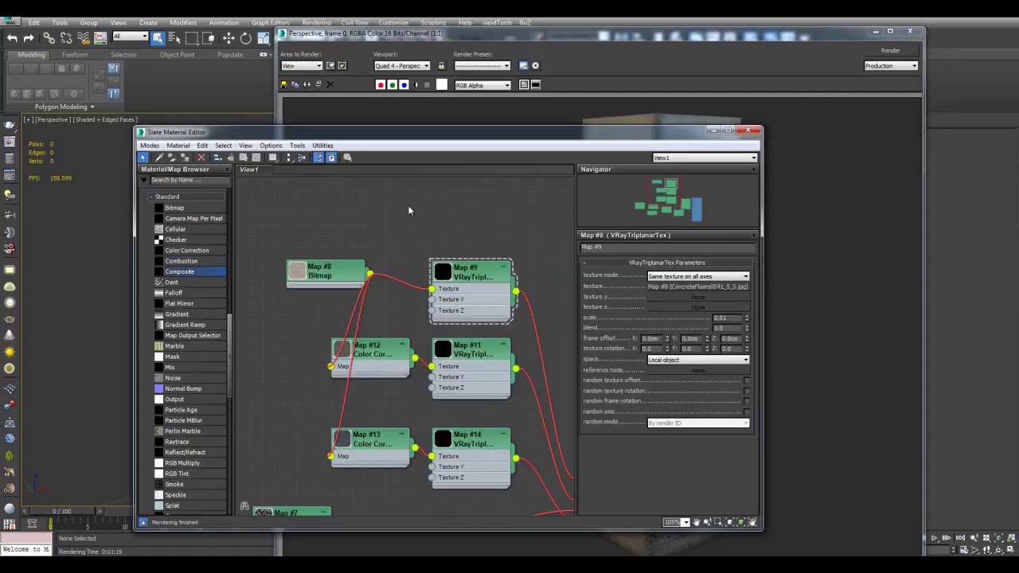
Move the Map #8 bitmap node farther from the Color Correction and VRayTriplanarTex nodes to untangle its wires.
{"action": "middle_click_drag", "start_coordinate": [494, 218], "coordinate": [457, 201]}
{"action": "scroll", "coordinate": [457, 201], "scroll_direction": "down", "scroll_amount": 1}
{"action": "middle_click_drag", "start_coordinate": [537, 331], "coordinate": [495, 289]}
{"action": "middle_click_drag", "start_coordinate": [360, 216], "coordinate": [416, 249]}
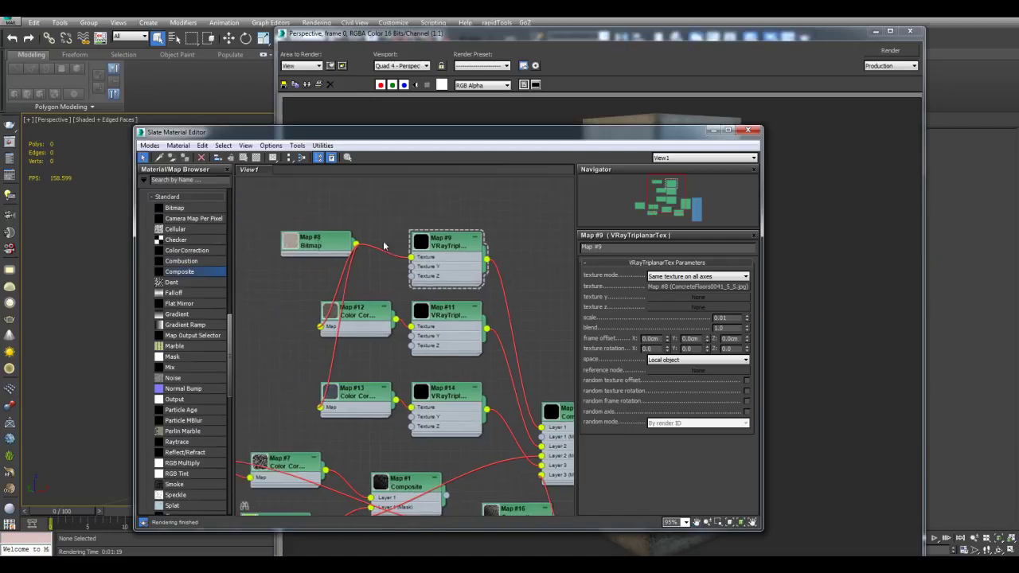
{"action": "middle_click_drag", "start_coordinate": [565, 382], "coordinate": [534, 337]}
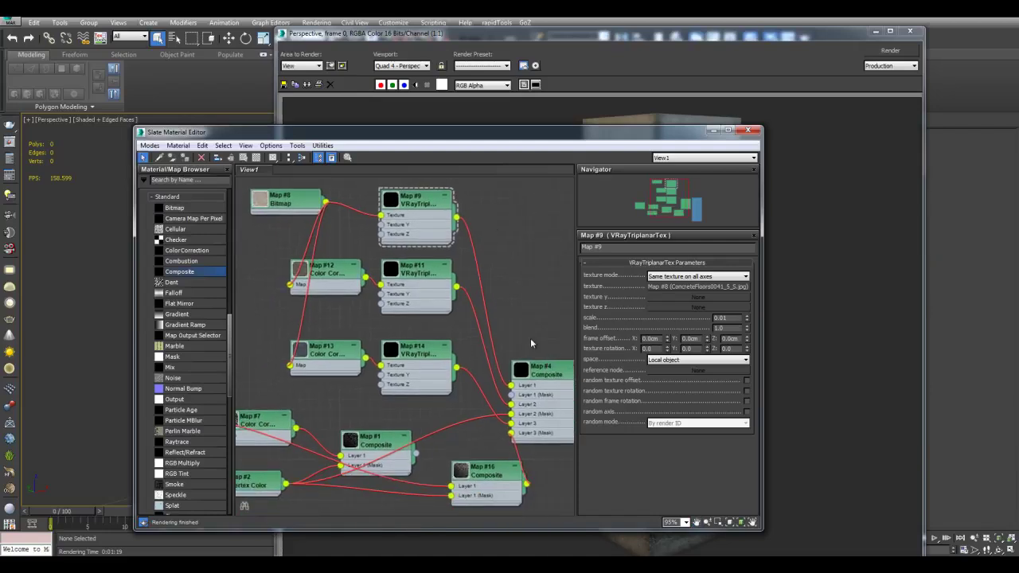
{"action": "scroll", "coordinate": [294, 204], "scroll_direction": "up", "scroll_amount": 1}
{"action": "middle_click_drag", "start_coordinate": [294, 204], "coordinate": [363, 224]}
{"action": "left_click_drag", "start_coordinate": [363, 227], "coordinate": [296, 227]}
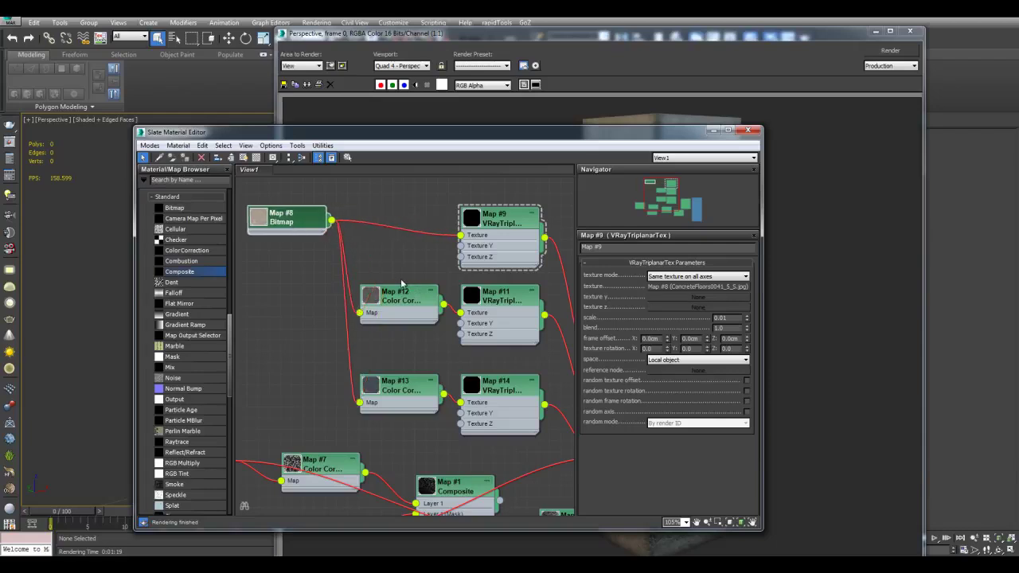
Review the color and lightness settings of Color Correction Map #12 and its branch into the Map #4 Composite.
{"action": "left_click", "coordinate": [406, 305]}
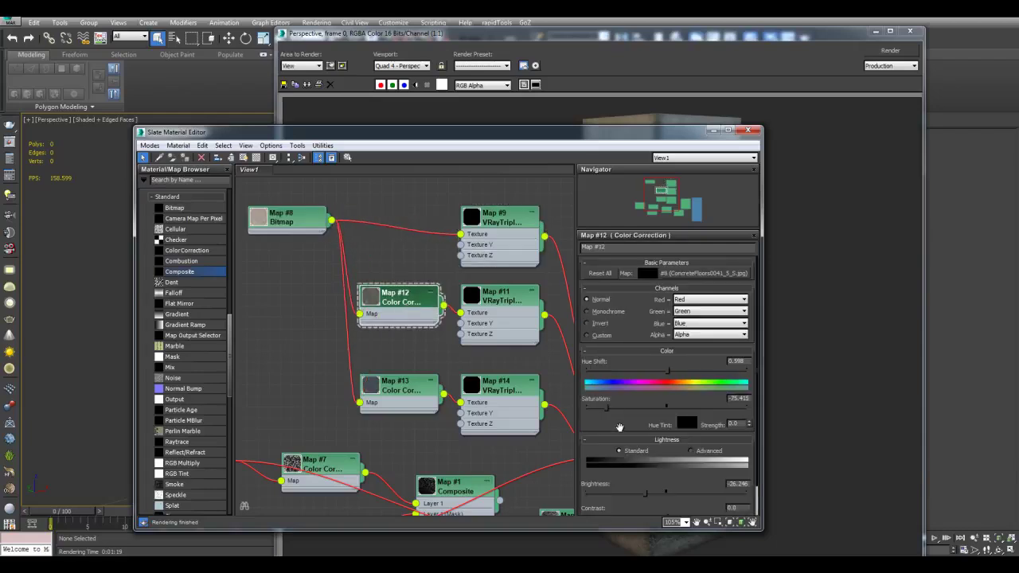
{"action": "left_click_drag", "start_coordinate": [619, 428], "coordinate": [618, 394]}
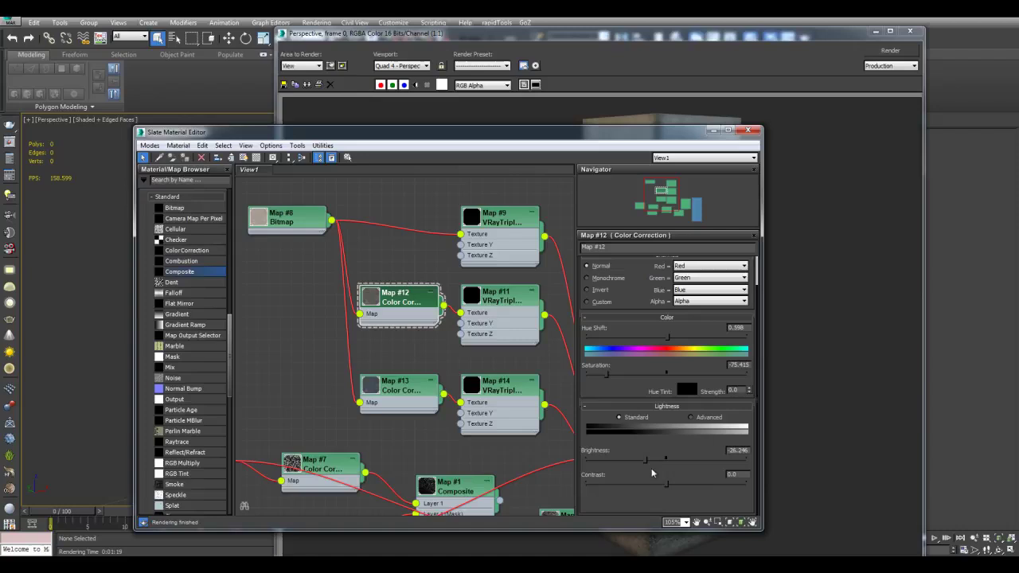
{"action": "middle_click_drag", "start_coordinate": [536, 361], "coordinate": [410, 285]}
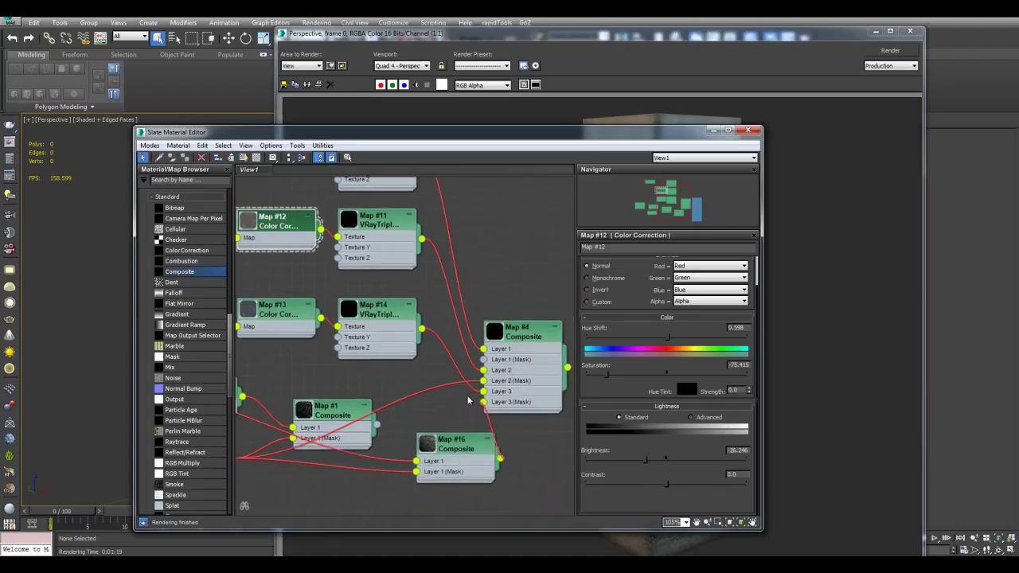
{"action": "middle_click_drag", "start_coordinate": [347, 375], "coordinate": [390, 371]}
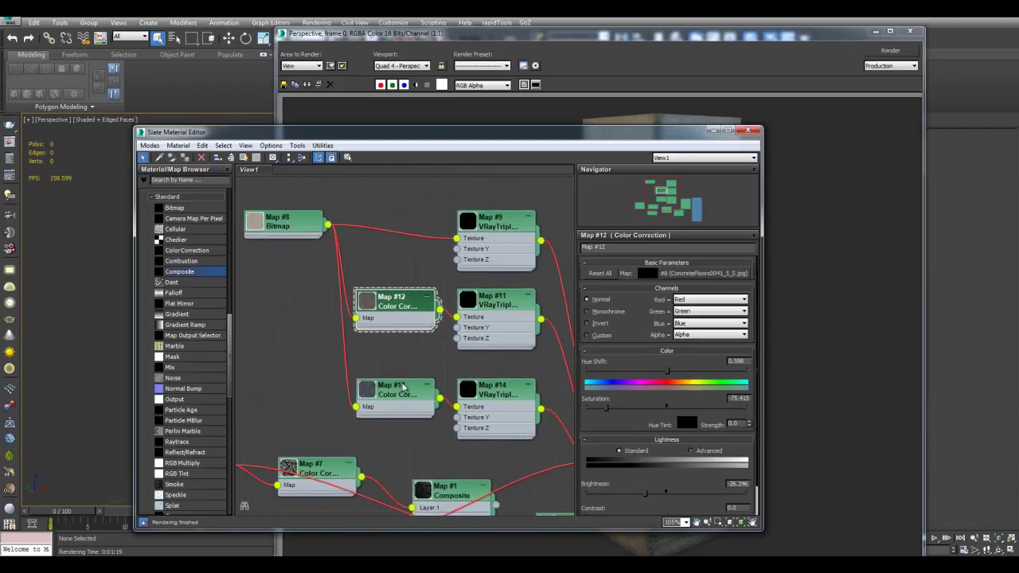
Compare the settings of Color Correction maps #13 and #12 and examine the Layer 3 mask wiring of the Map #4 Composite.
{"action": "left_click", "coordinate": [403, 387]}
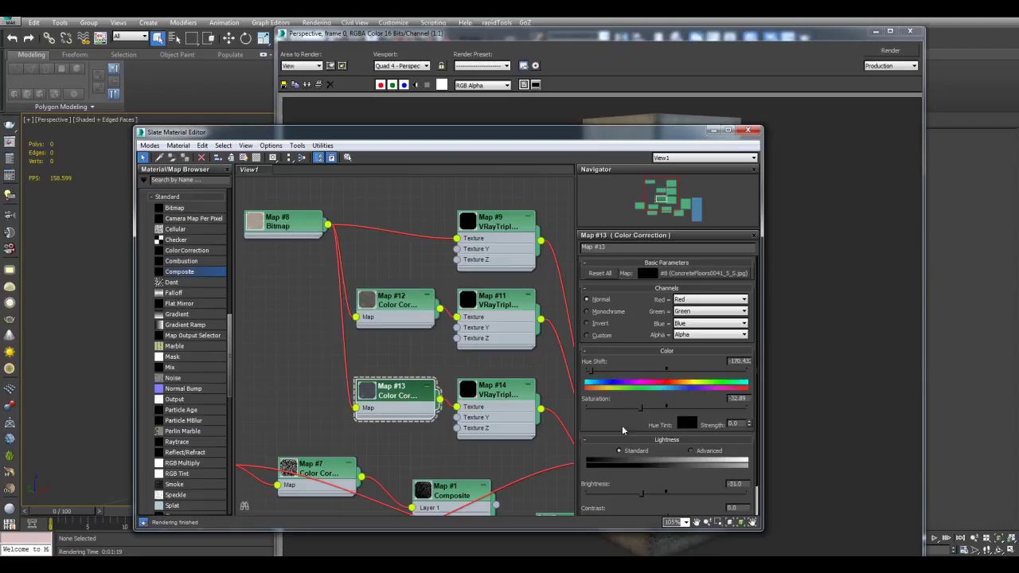
{"action": "left_click", "coordinate": [415, 307]}
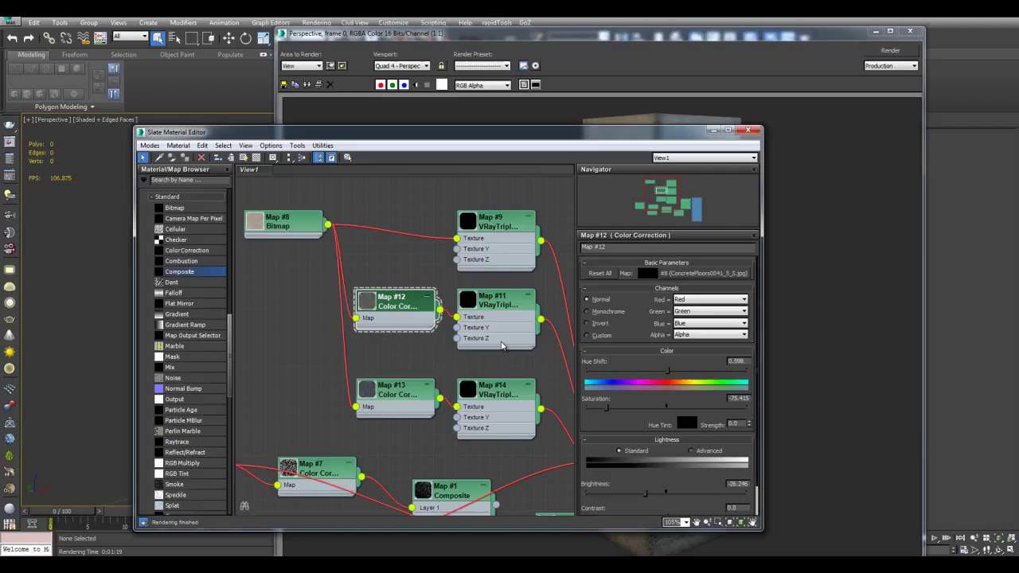
{"action": "left_click", "coordinate": [418, 396]}
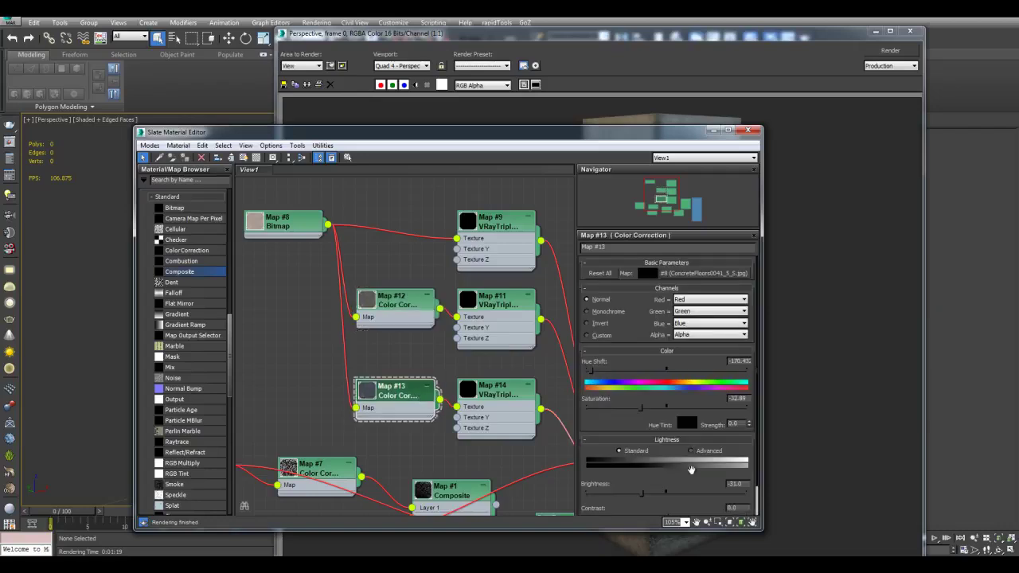
{"action": "middle_click_drag", "start_coordinate": [558, 468], "coordinate": [459, 380]}
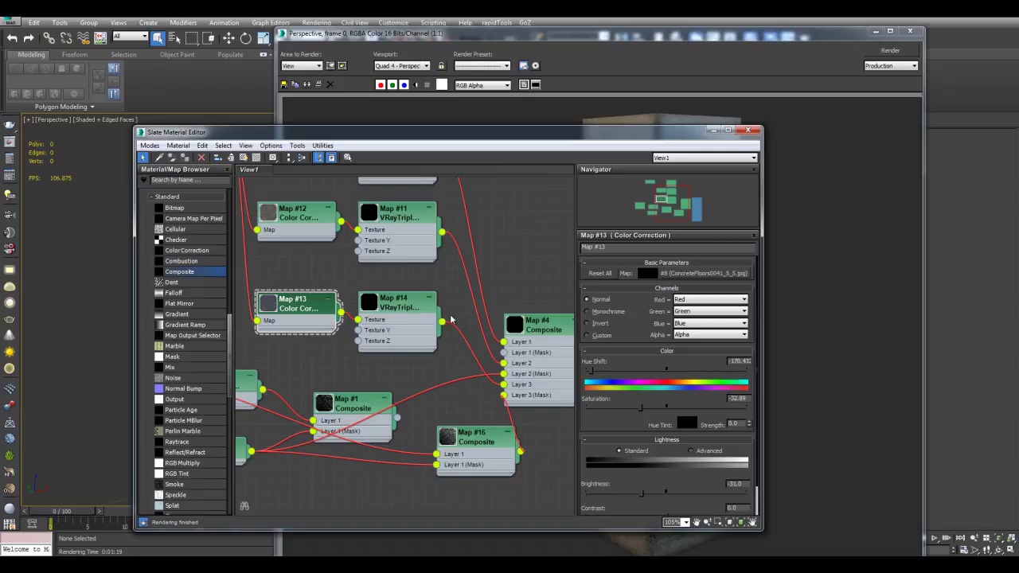
{"action": "middle_click_drag", "start_coordinate": [422, 306], "coordinate": [408, 283]}
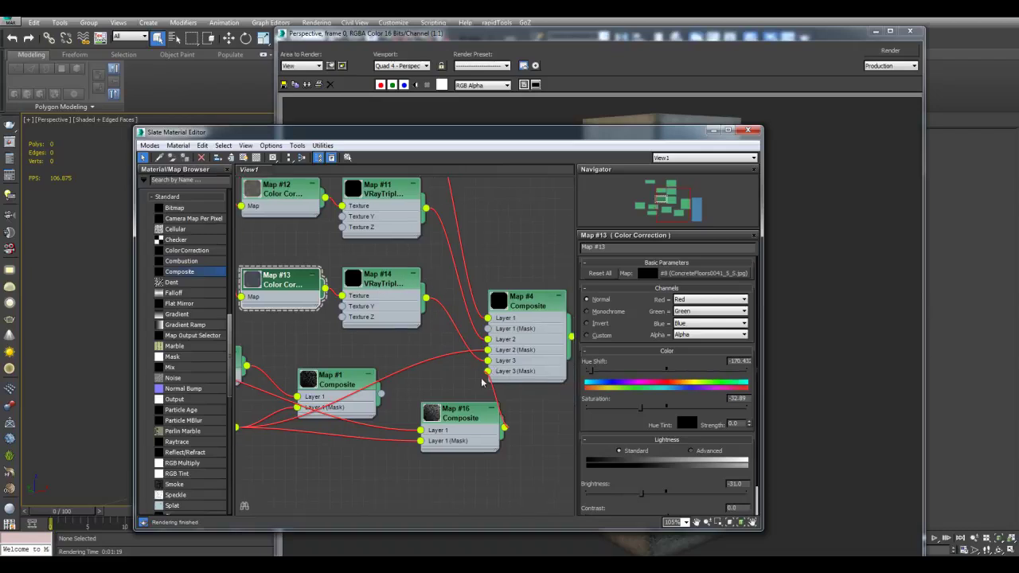
Enlarge the preview of the Map #3 Cellular node and examine its pattern up close.
{"action": "scroll", "coordinate": [393, 305], "scroll_direction": "down", "scroll_amount": 2}
{"action": "middle_click_drag", "start_coordinate": [360, 355], "coordinate": [522, 284]}
{"action": "scroll", "coordinate": [395, 306], "scroll_direction": "up", "scroll_amount": 2}
{"action": "scroll", "coordinate": [403, 321], "scroll_direction": "up", "scroll_amount": 1}
{"action": "middle_click_drag", "start_coordinate": [391, 342], "coordinate": [401, 335]}
{"action": "scroll", "coordinate": [401, 335], "scroll_direction": "up", "scroll_amount": 1}
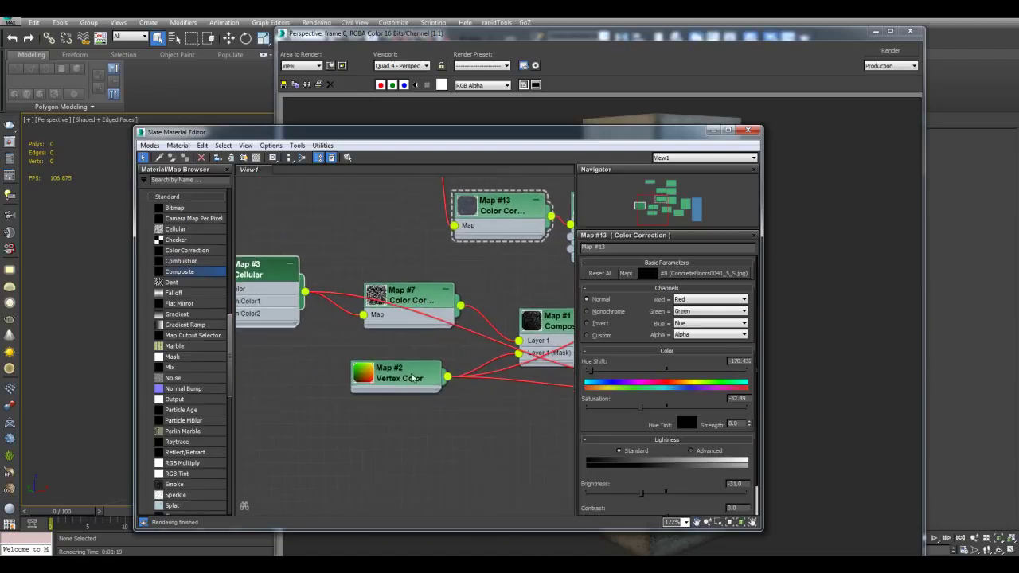
{"action": "middle_click_drag", "start_coordinate": [316, 344], "coordinate": [400, 361]}
{"action": "scroll", "coordinate": [401, 360], "scroll_direction": "up", "scroll_amount": 1}
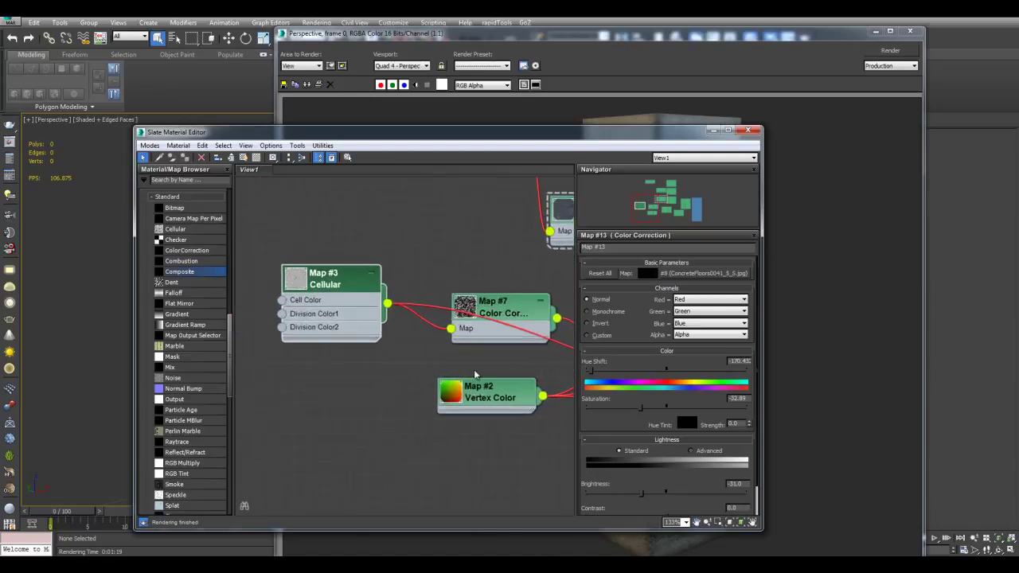
{"action": "double_click", "coordinate": [300, 280]}
{"action": "scroll", "coordinate": [405, 221], "scroll_direction": "up", "scroll_amount": 2}
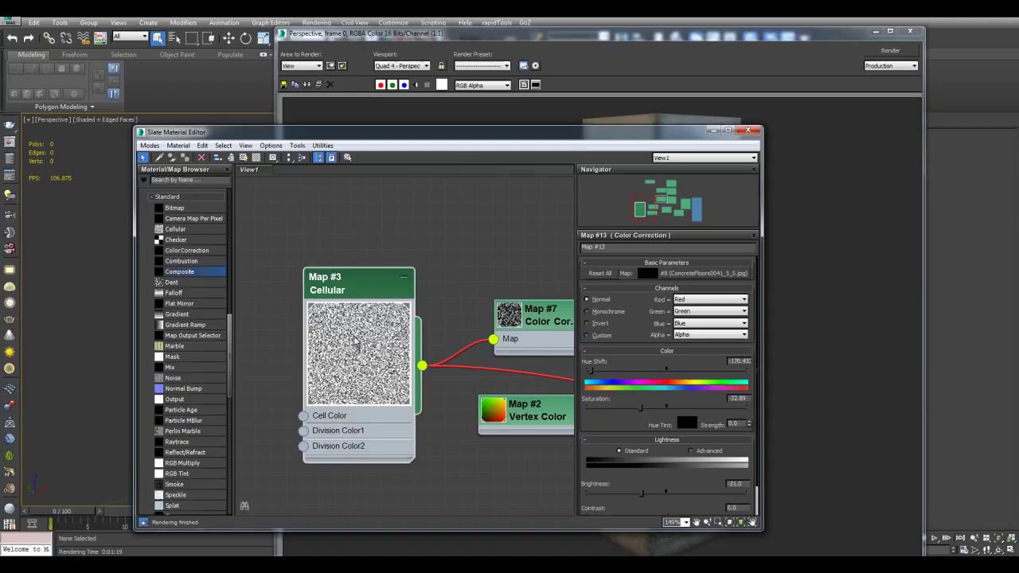
Examine how the Map #3 Cellular and Map #2 Vertex Color nodes feed the Map #1 and Map #16 Composites and the Map #4 layer masks.
{"action": "middle_click_drag", "start_coordinate": [417, 309], "coordinate": [522, 261]}
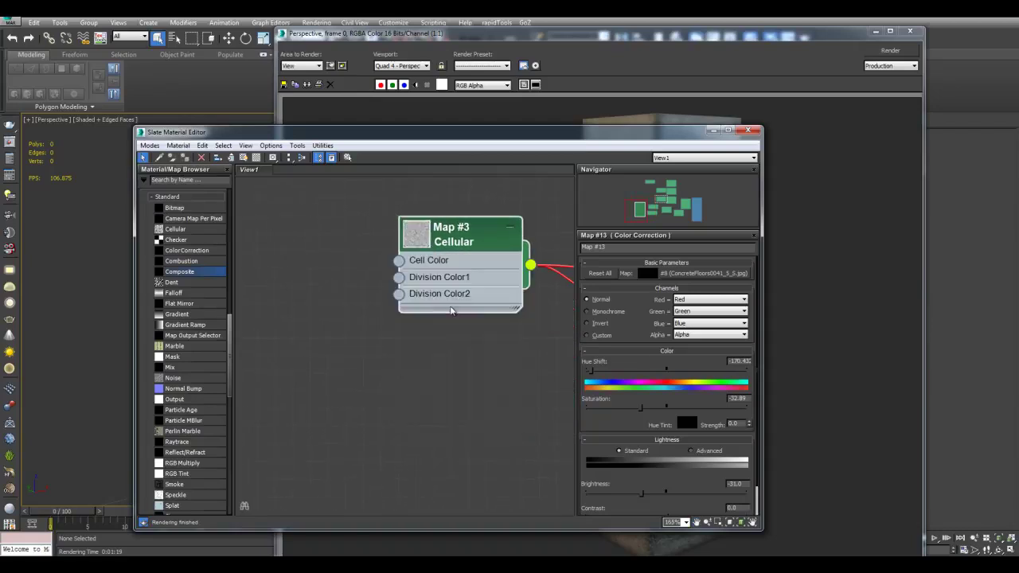
{"action": "double_click", "coordinate": [451, 320]}
{"action": "scroll", "coordinate": [470, 397], "scroll_direction": "down", "scroll_amount": 3}
{"action": "middle_click_drag", "start_coordinate": [470, 396], "coordinate": [376, 380]}
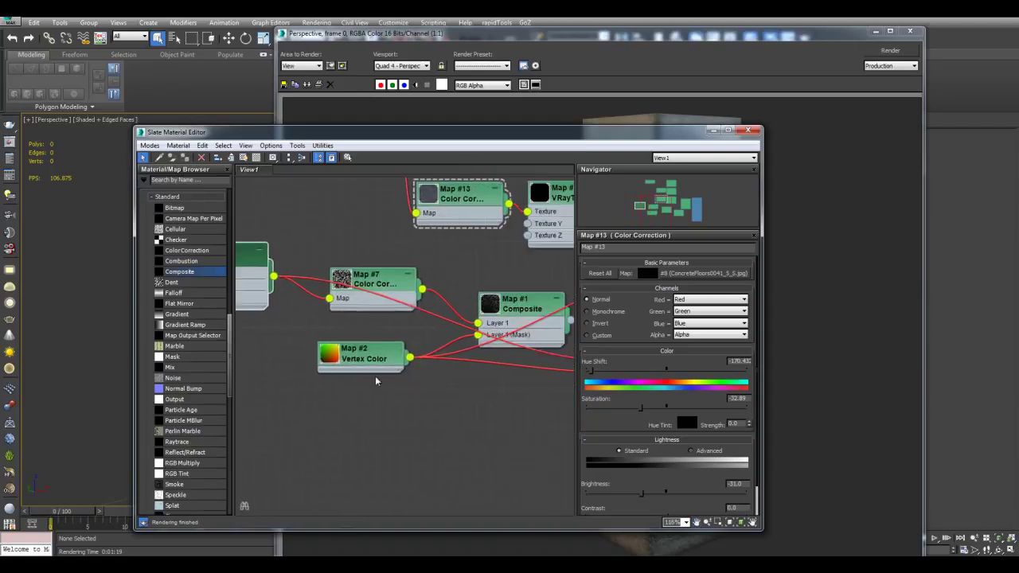
{"action": "mouse_move", "coordinate": [473, 400]}
{"action": "middle_mouse_down"}
{"action": "mouse_move", "coordinate": [295, 382]}
{"action": "mouse_move", "coordinate": [461, 392]}
{"action": "middle_mouse_up"}
{"action": "scroll", "coordinate": [462, 391], "scroll_direction": "down", "scroll_amount": 3}
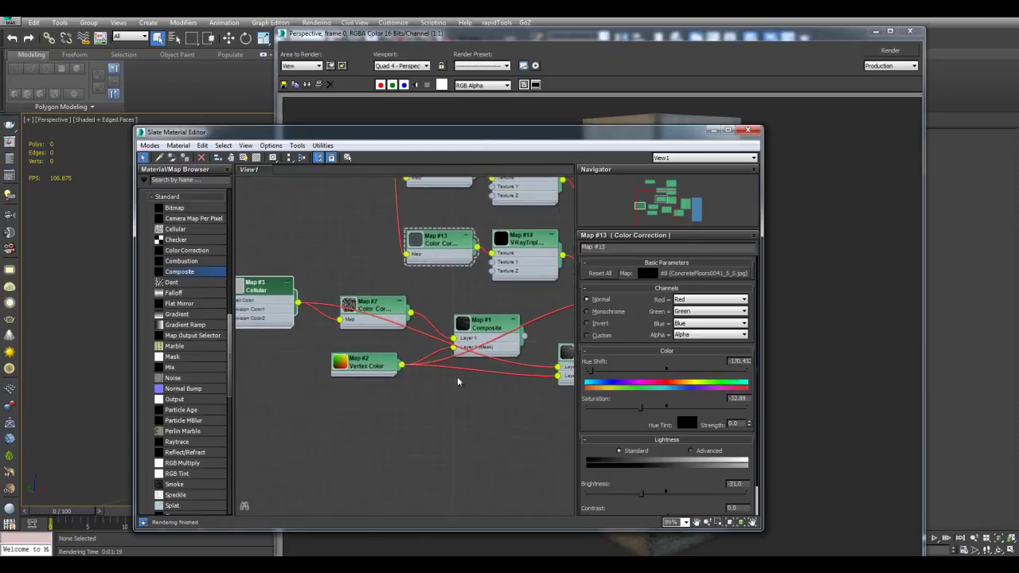
{"action": "middle_click_drag", "start_coordinate": [453, 384], "coordinate": [390, 353]}
{"action": "scroll", "coordinate": [391, 352], "scroll_direction": "up", "scroll_amount": 1}
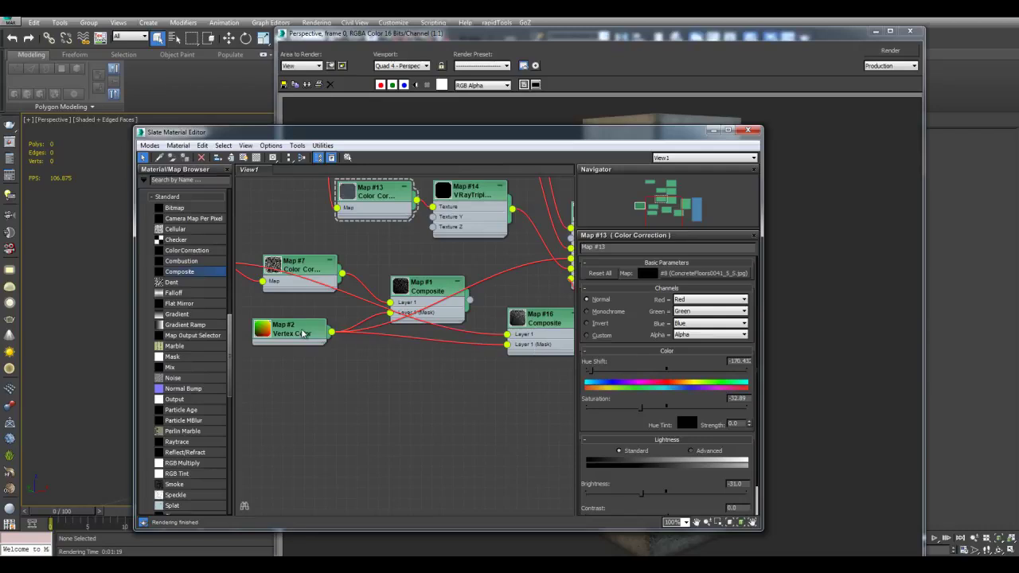
{"action": "middle_click_drag", "start_coordinate": [525, 293], "coordinate": [397, 316]}
{"action": "scroll", "coordinate": [398, 319], "scroll_direction": "up", "scroll_amount": 1}
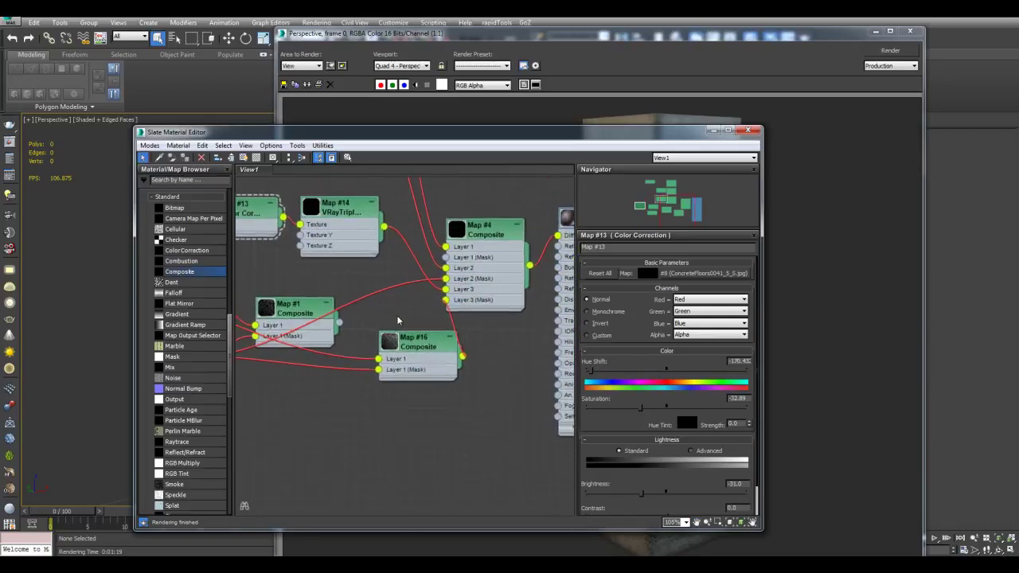
{"action": "scroll", "coordinate": [399, 320], "scroll_direction": "up", "scroll_amount": 1}
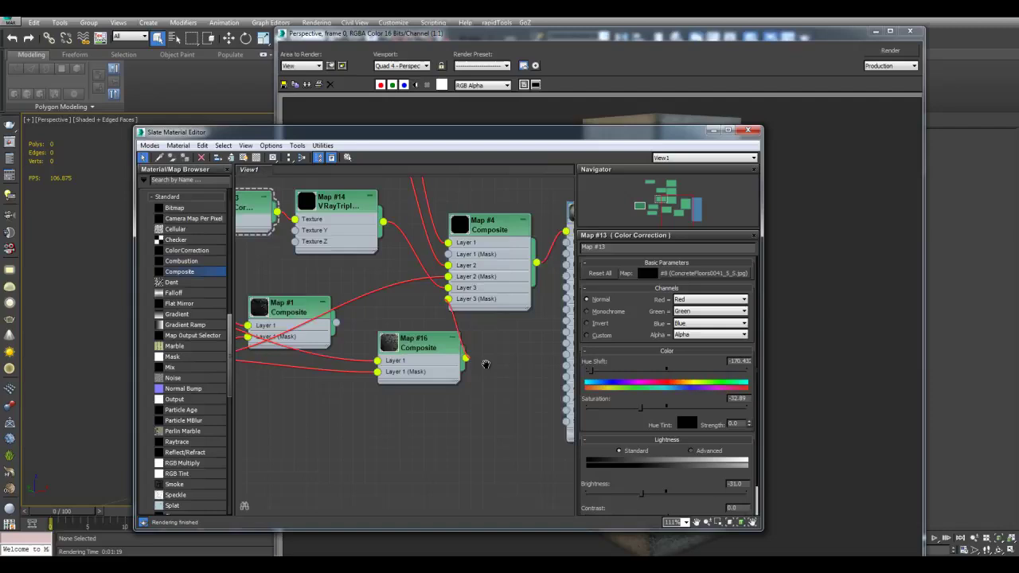
{"action": "middle_click_drag", "start_coordinate": [484, 359], "coordinate": [400, 385]}
Inspect the dark cracked areas of the rendered pillar up close and compare them with the clean concrete.
{"action": "left_click", "coordinate": [712, 130]}
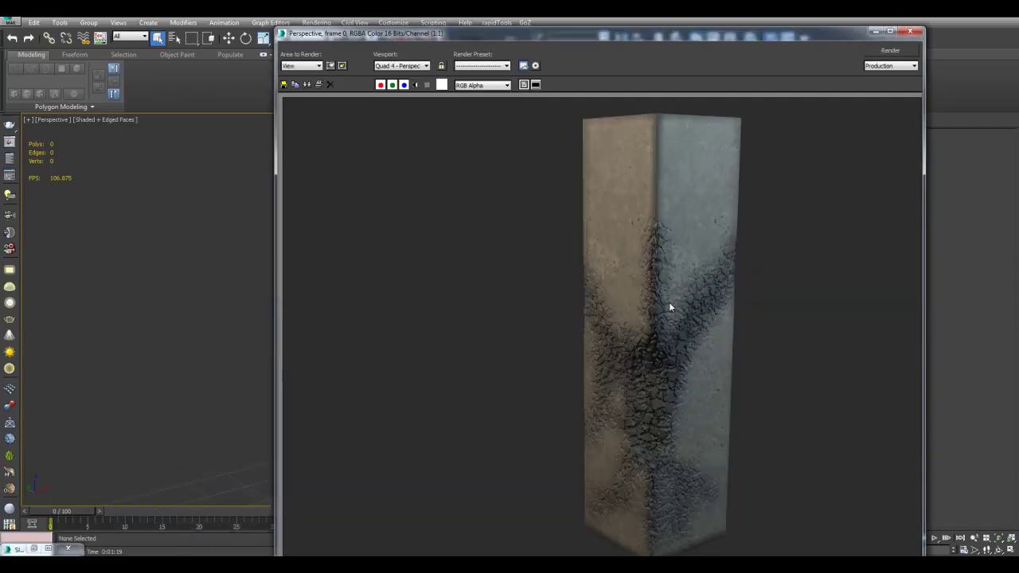
{"action": "scroll", "coordinate": [673, 389], "scroll_direction": "up", "scroll_amount": 1}
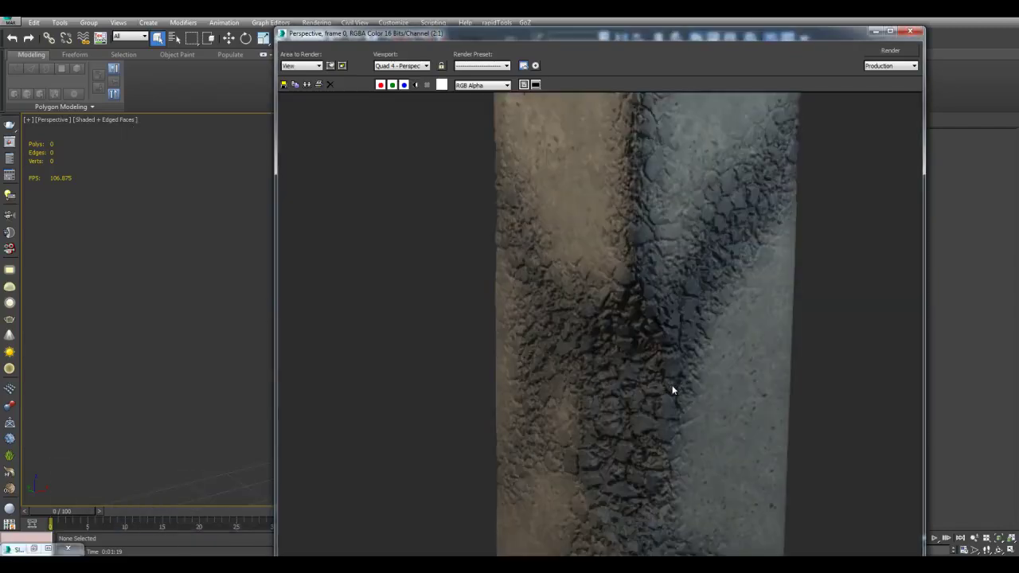
{"action": "middle_click_drag", "start_coordinate": [693, 255], "coordinate": [615, 338]}
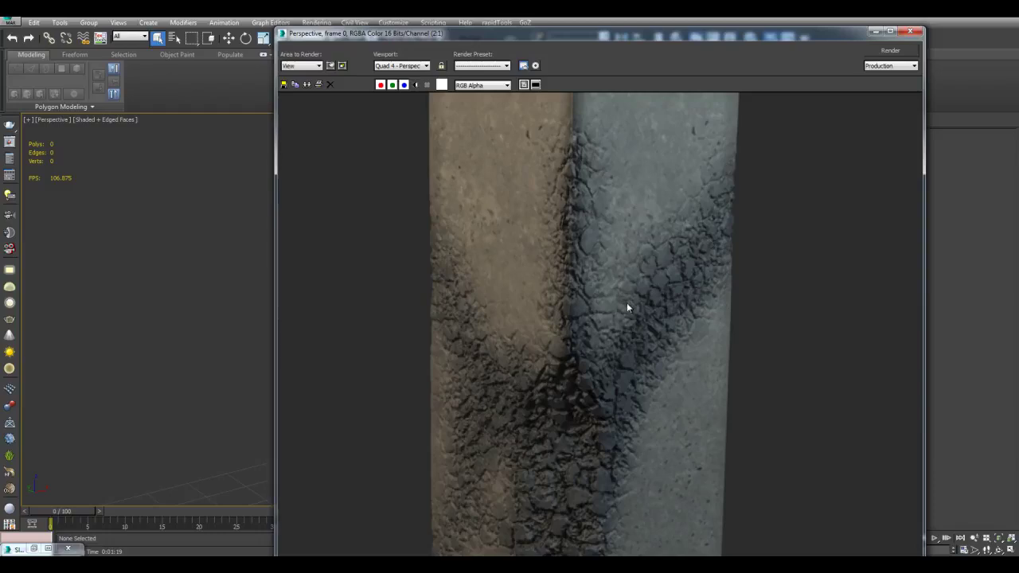
{"action": "scroll", "coordinate": [740, 309], "scroll_direction": "down", "scroll_amount": 1}
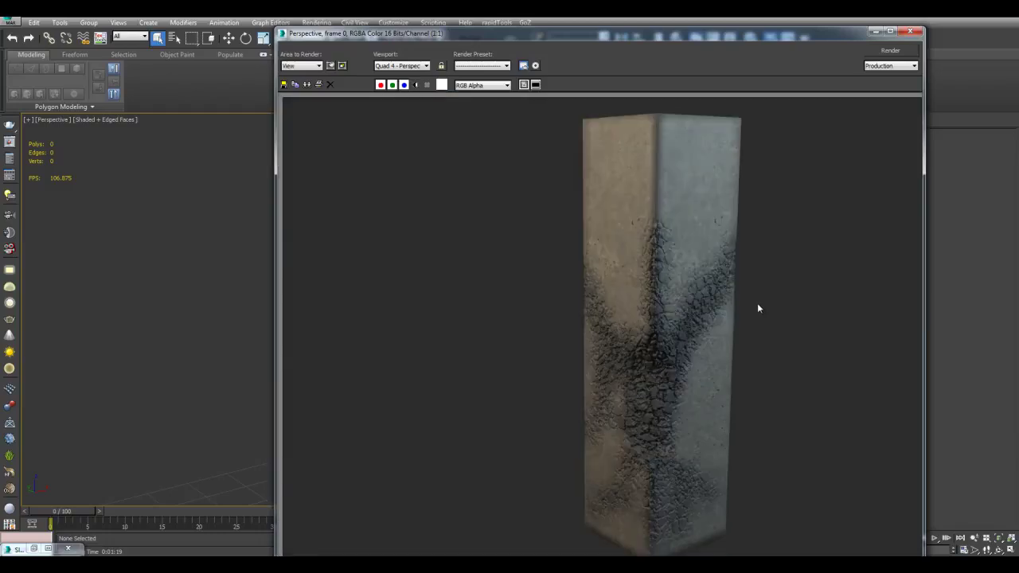
{"action": "left_click", "coordinate": [229, 341]}
{"action": "key", "text": "m"}
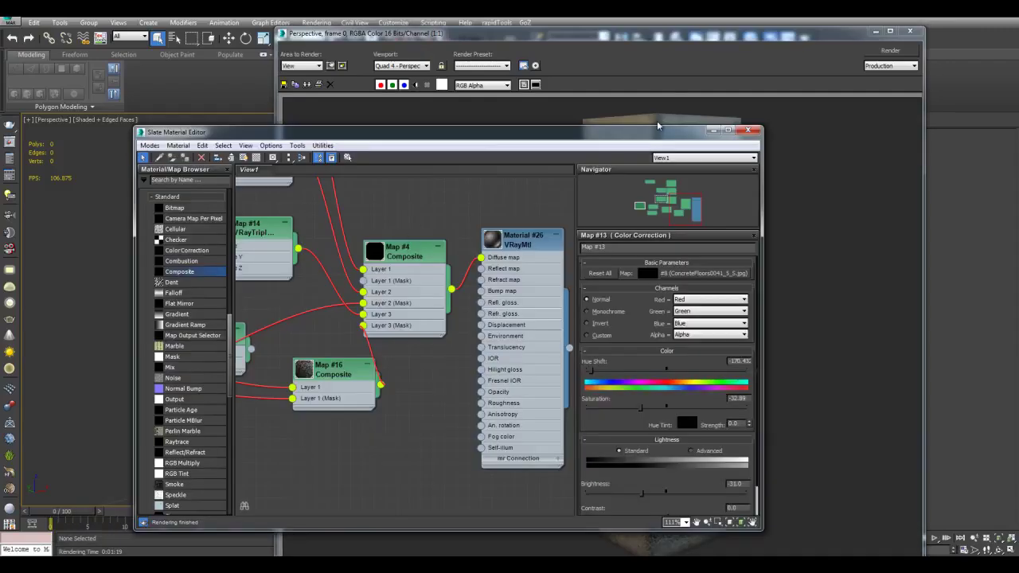
{"action": "left_click", "coordinate": [748, 130]}
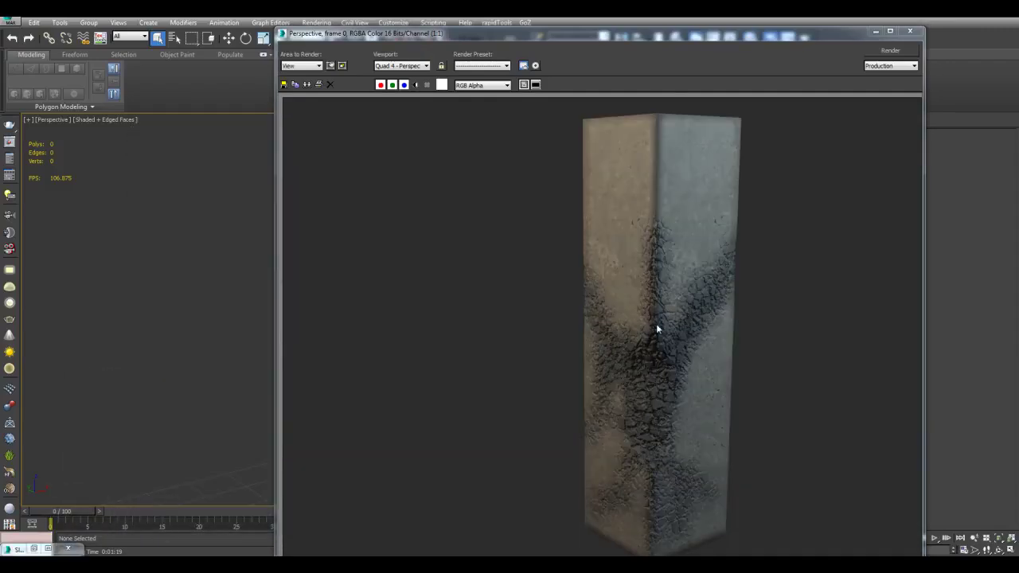
{"action": "scroll", "coordinate": [662, 354], "scroll_direction": "up", "scroll_amount": 1}
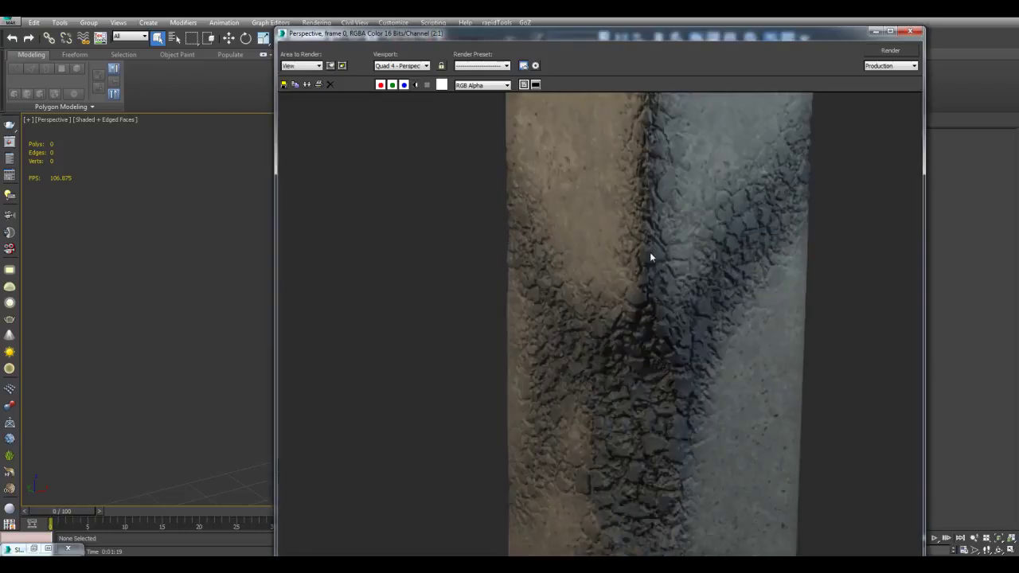
{"action": "scroll", "coordinate": [719, 376], "scroll_direction": "down", "scroll_amount": 1}
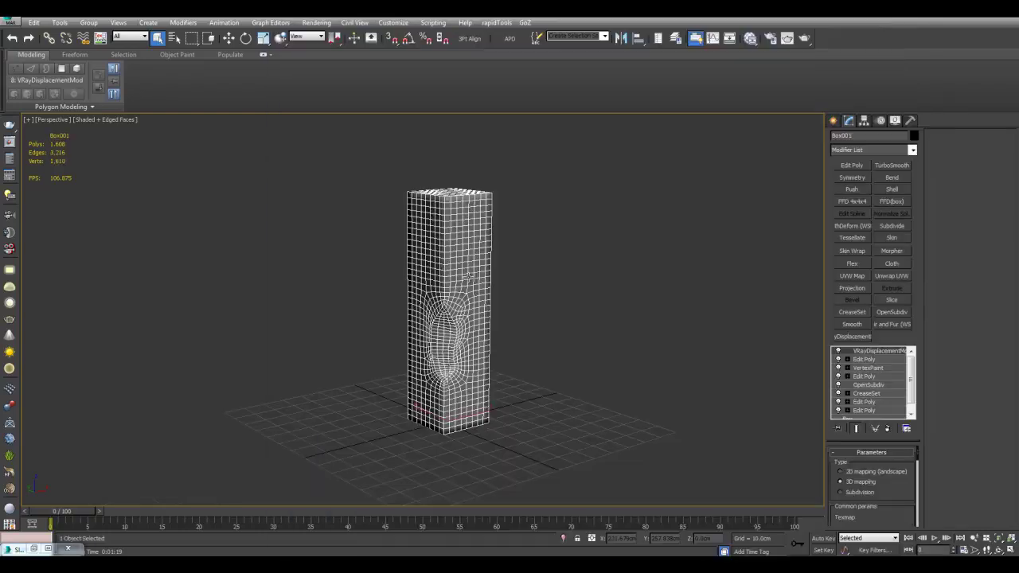
Hide the pillar and create a sphere of about 34 cm radius near the center of the grid.
{"action": "right_click", "coordinate": [468, 276]}
{"action": "left_click", "coordinate": [506, 246]}
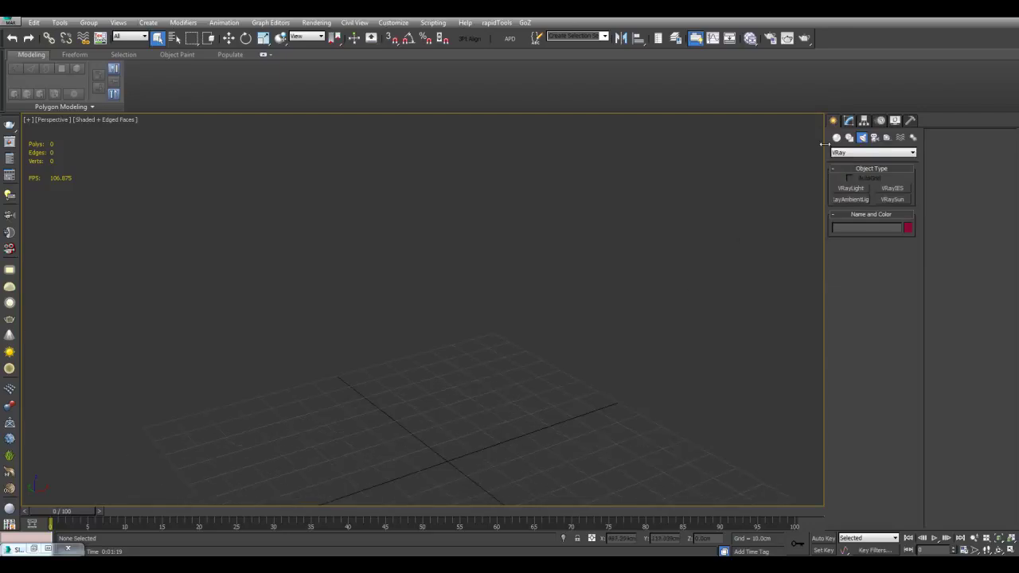
{"action": "left_click", "coordinate": [837, 137]}
{"action": "left_click", "coordinate": [850, 200]}
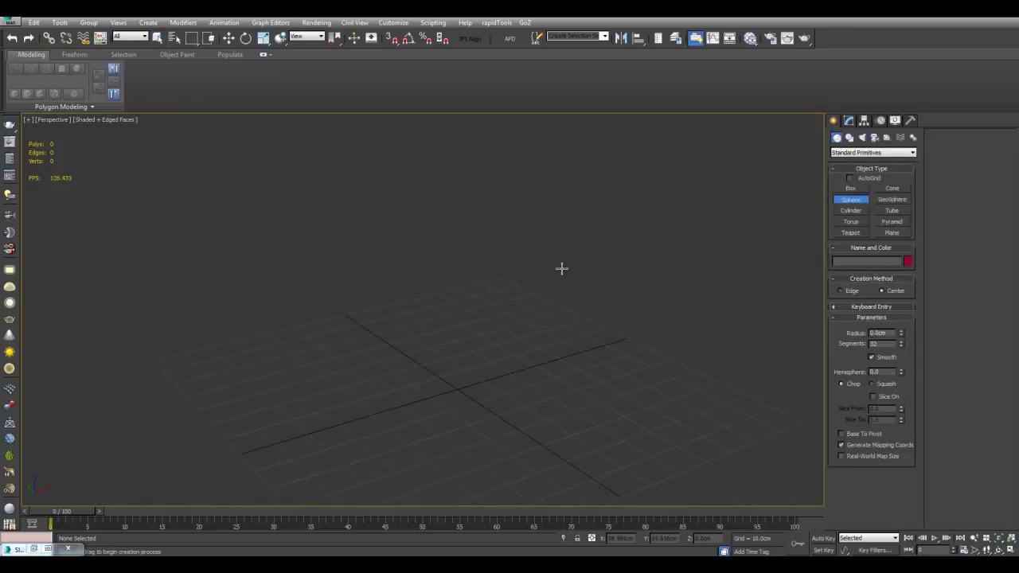
{"action": "left_click_drag", "start_coordinate": [475, 377], "coordinate": [544, 334]}
{"action": "key", "text": "w"}
{"action": "scroll", "coordinate": [638, 295], "scroll_direction": "down", "scroll_amount": 2}
{"action": "middle_click_drag", "start_coordinate": [649, 330], "coordinate": [651, 309]}
{"action": "key", "text": "z"}
{"action": "scroll", "coordinate": [650, 308], "scroll_direction": "down", "scroll_amount": 2}
{"action": "middle_click_drag", "start_coordinate": [704, 273], "coordinate": [669, 228]}
{"action": "middle_click_drag", "start_coordinate": [668, 227], "coordinate": [686, 278], "text": "alt"}
Create a long flat box about 90 cm long, 7.2 cm wide and 3.5 cm high beside the sphere.
{"action": "left_click", "coordinate": [853, 191]}
{"action": "middle_click_drag", "start_coordinate": [528, 342], "coordinate": [553, 206]}
{"action": "scroll", "coordinate": [553, 206], "scroll_direction": "down", "scroll_amount": 2}
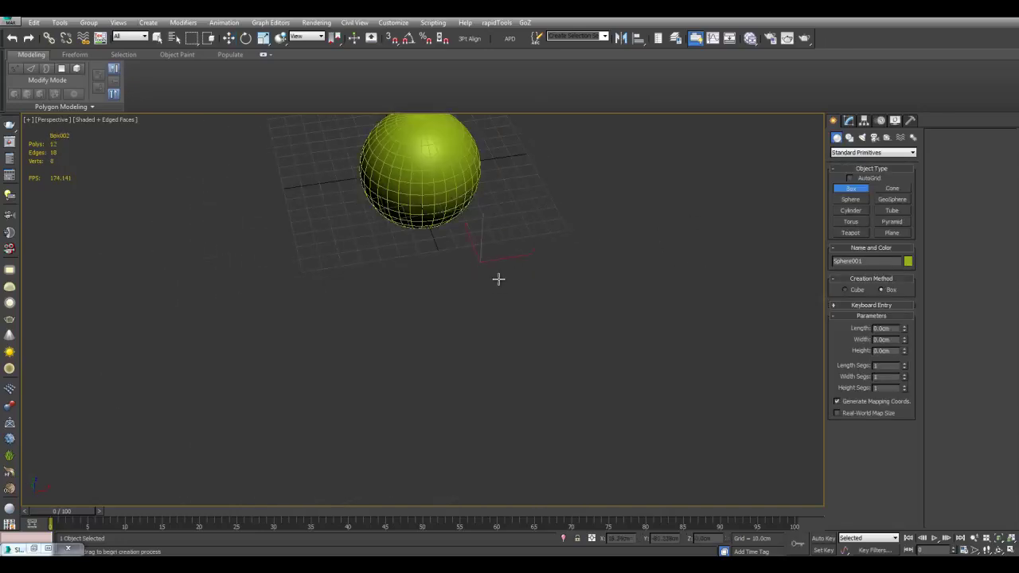
{"action": "left_click_drag", "start_coordinate": [487, 263], "coordinate": [552, 388]}
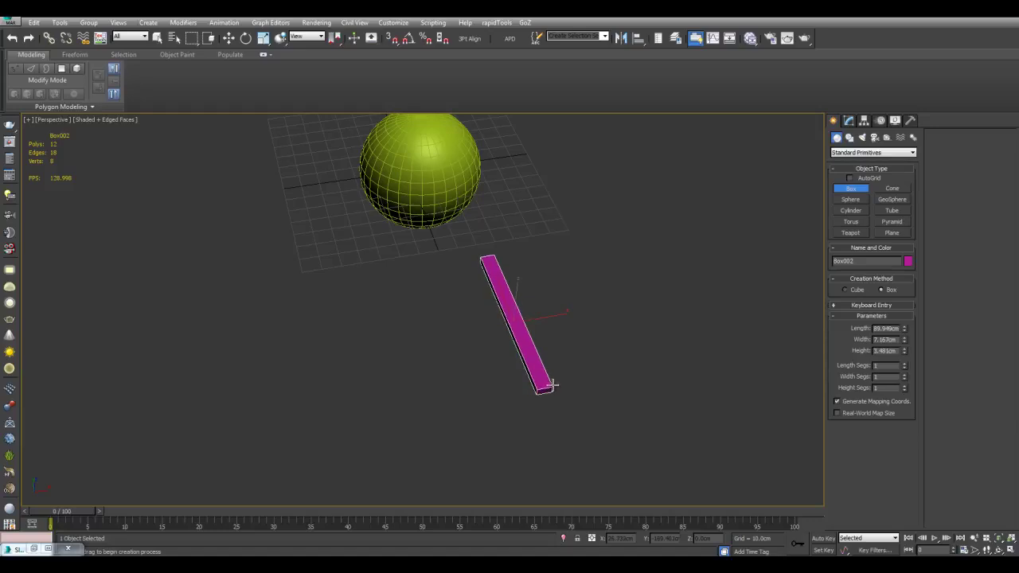
{"action": "left_click", "coordinate": [552, 383]}
{"action": "key", "text": "w"}
{"action": "key", "text": "z"}
{"action": "middle_click_drag", "start_coordinate": [559, 350], "coordinate": [625, 315], "text": "alt"}
{"action": "scroll", "coordinate": [625, 315], "scroll_direction": "down", "scroll_amount": 2}
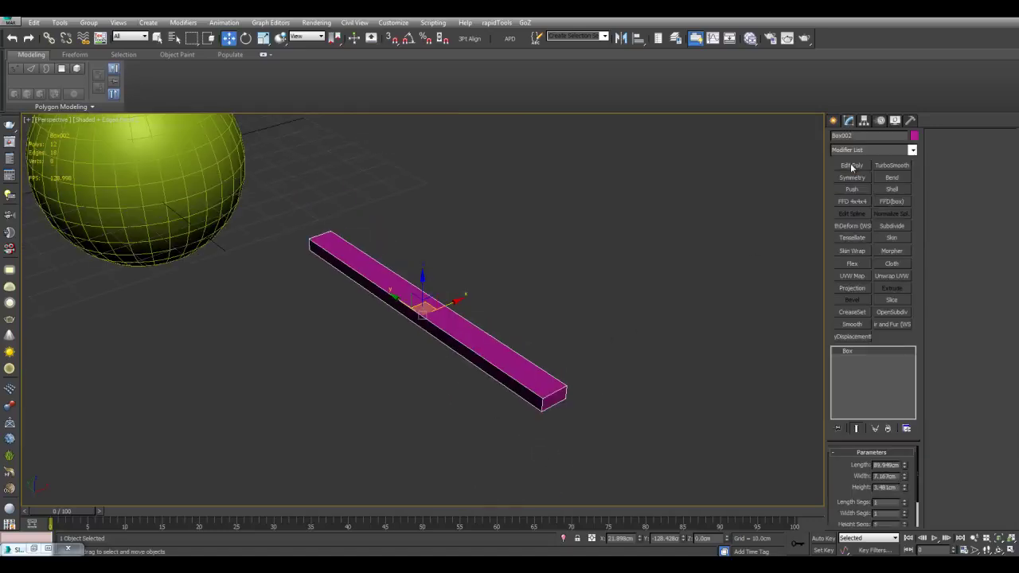
Apply Edit Poly to the box and bevel two opposite side faces near one end outward into a sword crossguard.
{"action": "left_click", "coordinate": [852, 167]}
{"action": "key", "text": "1"}
{"action": "scroll", "coordinate": [601, 316], "scroll_direction": "up", "scroll_amount": 3}
{"action": "key", "text": "2"}
{"action": "left_click", "coordinate": [539, 375]}
{"action": "left_click", "coordinate": [522, 365]}
{"action": "key", "text": "4"}
{"action": "middle_click_drag", "start_coordinate": [522, 366], "coordinate": [296, 340], "text": "alt"}
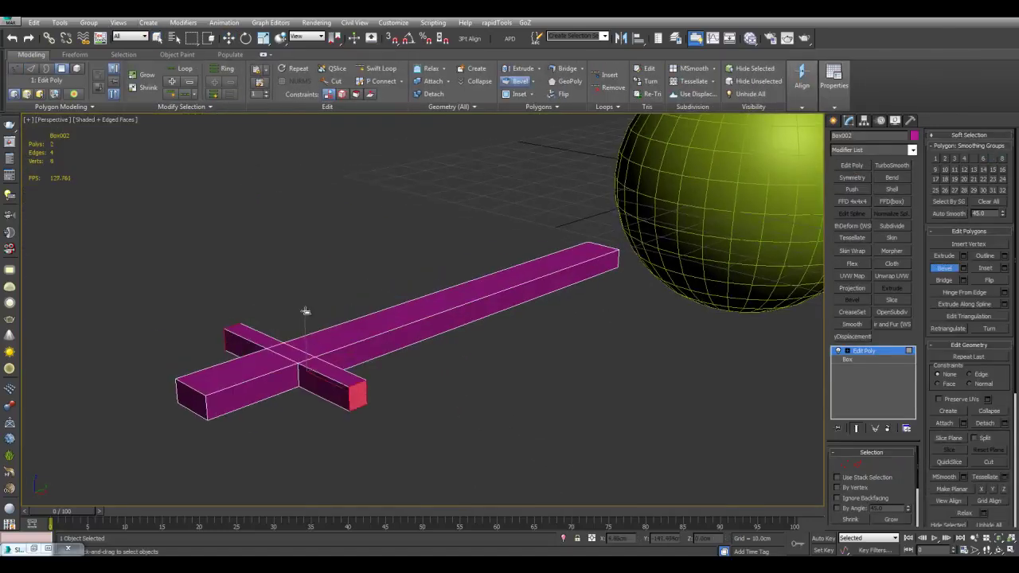
{"action": "middle_click_drag", "start_coordinate": [303, 313], "coordinate": [478, 307], "text": "alt"}
{"action": "scroll", "coordinate": [455, 318], "scroll_direction": "up", "scroll_amount": 4}
Bevel the end face of the blade outward into a pointed sword tip.
{"action": "left_click", "coordinate": [456, 348]}
{"action": "left_click", "coordinate": [945, 268]}
{"action": "left_click_drag", "start_coordinate": [455, 348], "coordinate": [451, 344]}
{"action": "left_click", "coordinate": [451, 345]}
{"action": "left_click", "coordinate": [845, 464], "text": "ctrl"}
{"action": "left_click", "coordinate": [1005, 170]}
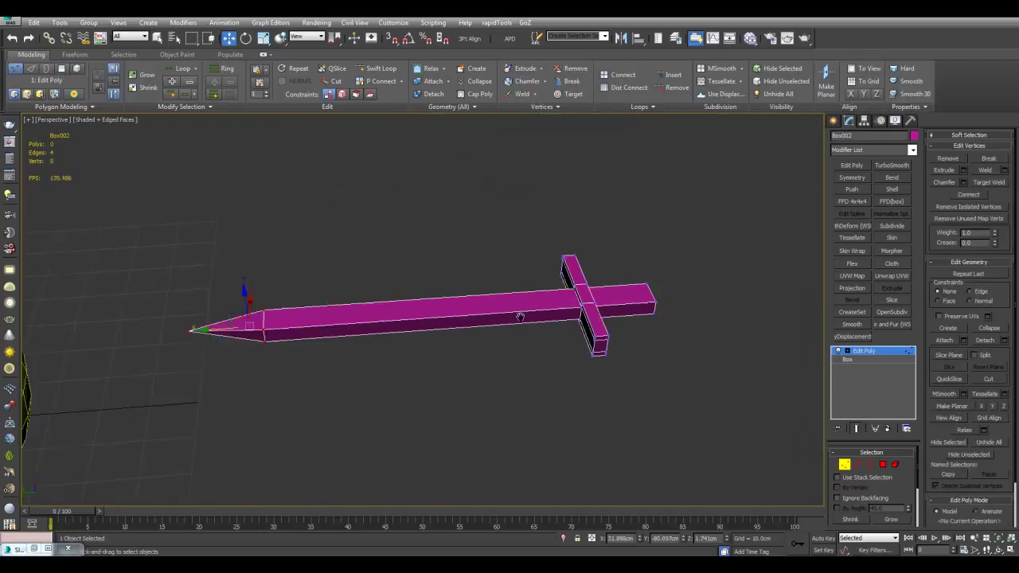
Select the blade polygons and flatten them vertically to about 22 percent of their thickness.
{"action": "key", "text": "4"}
{"action": "left_click", "coordinate": [344, 296]}
{"action": "middle_click_drag", "start_coordinate": [343, 297], "coordinate": [317, 387], "text": "alt"}
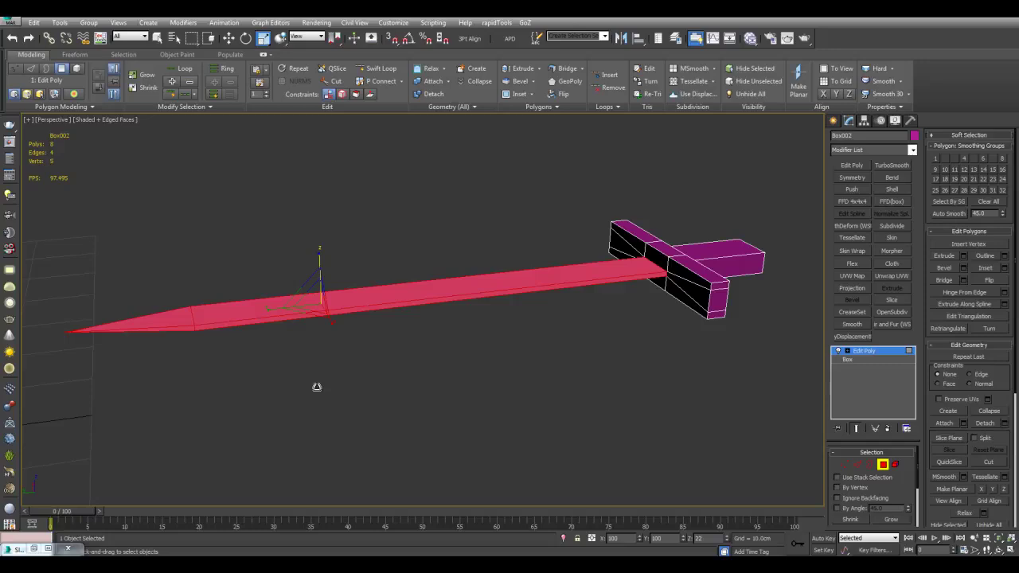
{"action": "key", "text": "4"}
{"action": "middle_click_drag", "start_coordinate": [574, 323], "coordinate": [557, 303], "text": "alt"}
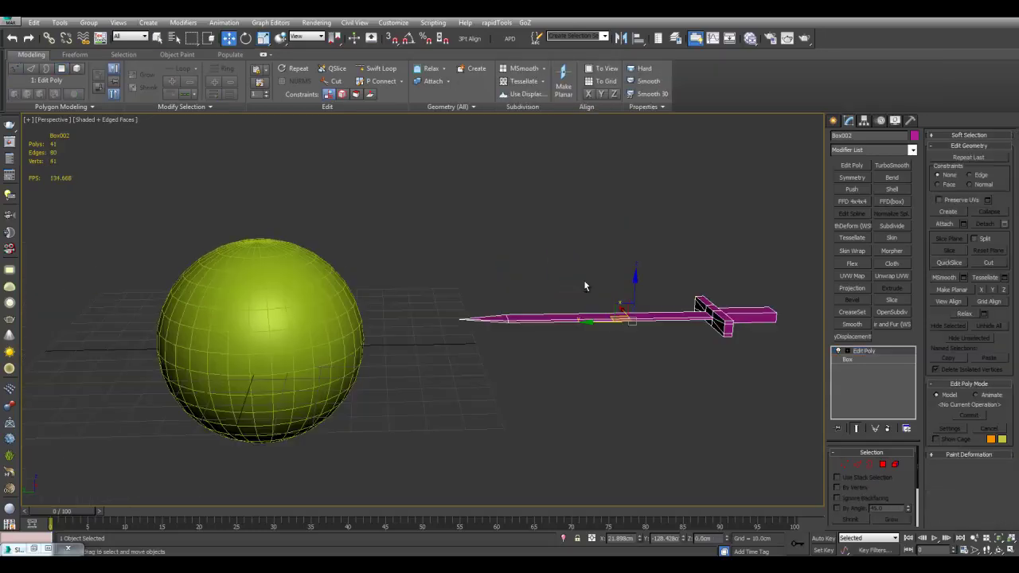
Move the sword so its blade pierces the sphere and rotate it to a tilted angle using the Local coordinate system.
{"action": "middle_click_drag", "start_coordinate": [584, 281], "coordinate": [454, 303], "text": "alt"}
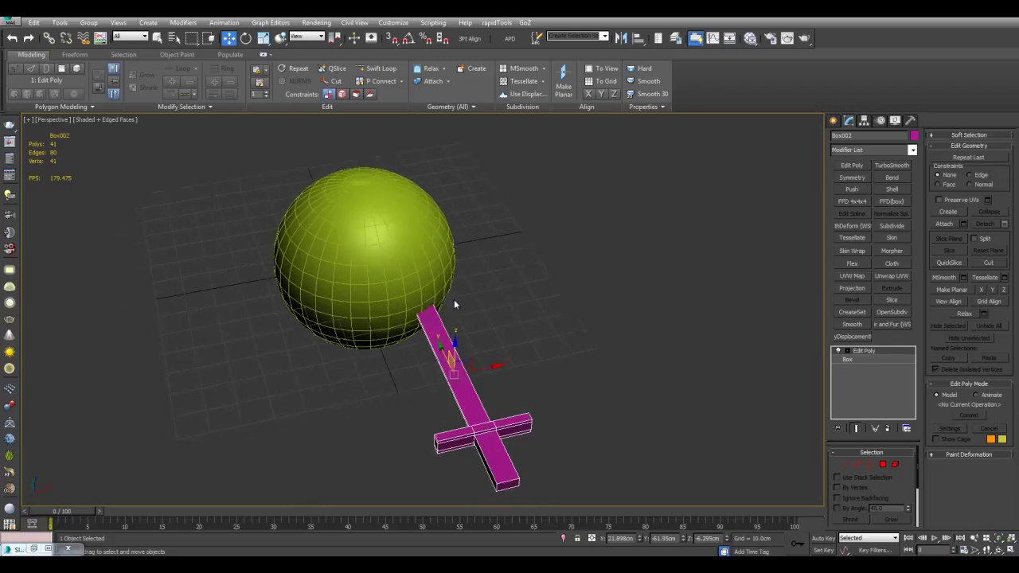
{"action": "key", "text": "e"}
{"action": "left_click", "coordinate": [322, 40]}
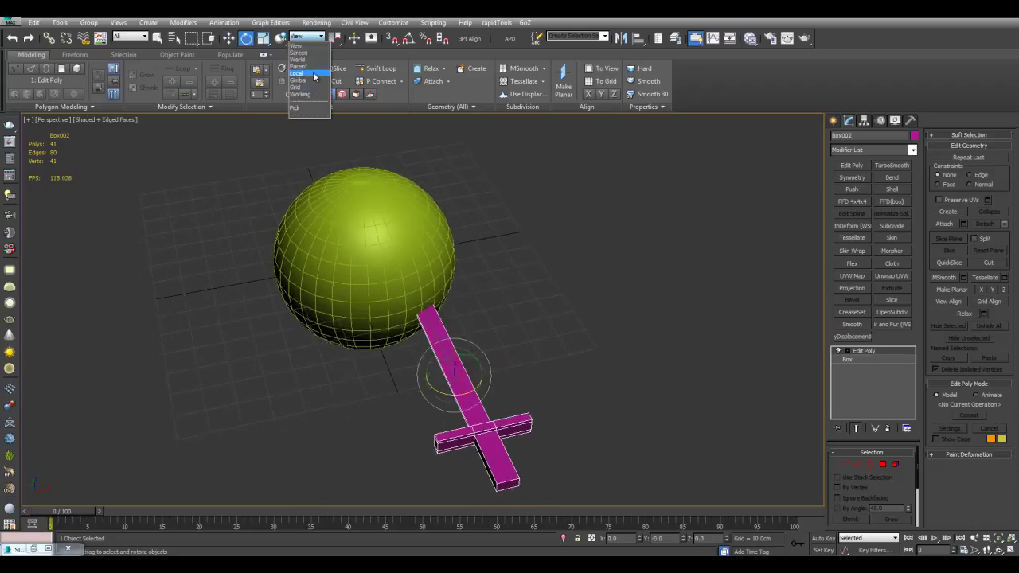
{"action": "left_click", "coordinate": [306, 76]}
{"action": "mouse_move", "coordinate": [440, 391]}
{"action": "left_mouse_down"}
{"action": "mouse_move", "coordinate": [476, 389]}
{"action": "mouse_move", "coordinate": [439, 386]}
{"action": "left_mouse_up"}
{"action": "key", "text": "w"}
{"action": "middle_click_drag", "start_coordinate": [446, 378], "coordinate": [517, 310], "text": "alt"}
{"action": "key", "text": "e"}
{"action": "left_click_drag", "start_coordinate": [595, 327], "coordinate": [601, 336]}
{"action": "key", "text": "w"}
{"action": "middle_click_drag", "start_coordinate": [593, 326], "coordinate": [570, 353], "text": "alt"}
Duplicate the sword by rotation and position the copy so it pierces the opposite side of the sphere.
{"action": "key", "text": "Return"}
{"action": "key", "text": "e"}
{"action": "mouse_move", "coordinate": [567, 354]}
{"action": "left_mouse_down", "text": "shift"}
{"action": "mouse_move", "coordinate": [344, 312]}
{"action": "mouse_move", "coordinate": [368, 291]}
{"action": "mouse_move", "coordinate": [276, 316]}
{"action": "left_mouse_up", "text": "shift"}
{"action": "key", "text": "w"}
{"action": "middle_click_drag", "start_coordinate": [278, 315], "coordinate": [490, 211], "text": "alt"}
{"action": "left_click_drag", "start_coordinate": [495, 209], "coordinate": [487, 215]}
{"action": "mouse_move", "coordinate": [487, 215]}
{"action": "middle_mouse_down", "text": "alt"}
{"action": "mouse_move", "coordinate": [363, 283]}
{"action": "mouse_move", "coordinate": [247, 317]}
{"action": "middle_mouse_up", "text": "alt"}
{"action": "left_click_drag", "start_coordinate": [246, 317], "coordinate": [266, 315]}
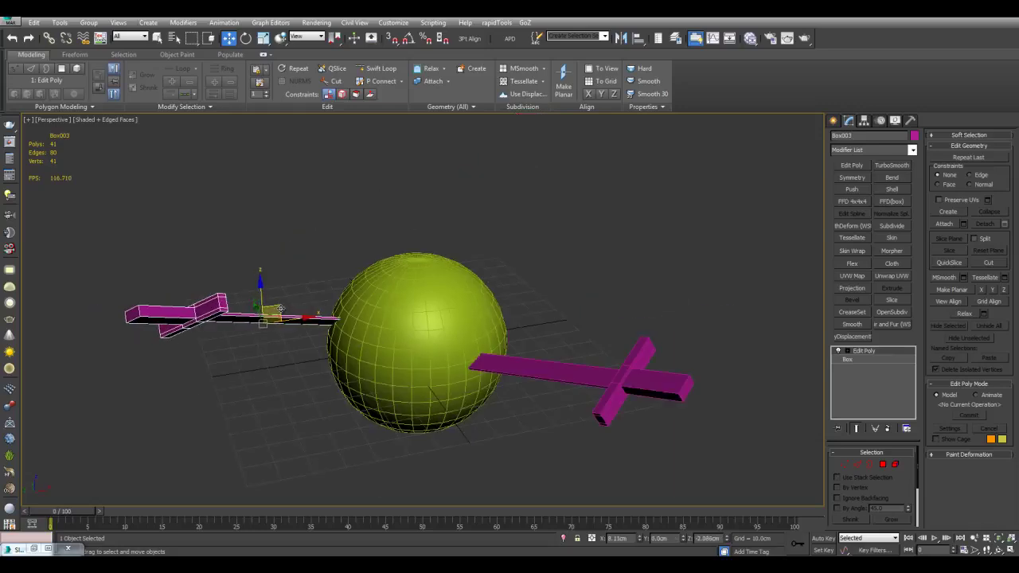
{"action": "middle_click_drag", "start_coordinate": [267, 314], "coordinate": [315, 378], "text": "alt"}
{"action": "left_click_drag", "start_coordinate": [314, 378], "coordinate": [323, 372]}
{"action": "middle_click_drag", "start_coordinate": [322, 373], "coordinate": [328, 306], "text": "alt"}
Clone a third sword and place it so its blade pierces the sphere between the other two.
{"action": "left_click_drag", "start_coordinate": [328, 307], "coordinate": [478, 457], "text": "shift"}
{"action": "left_click", "coordinate": [512, 331]}
{"action": "key", "text": "e"}
{"action": "key", "text": "w"}
{"action": "middle_click_drag", "start_coordinate": [477, 446], "coordinate": [550, 390], "text": "alt"}
Select the sphere and apply a TurboSmooth modifier to it.
{"action": "key", "text": "q"}
{"action": "left_click", "coordinate": [573, 399]}
{"action": "left_click", "coordinate": [494, 379]}
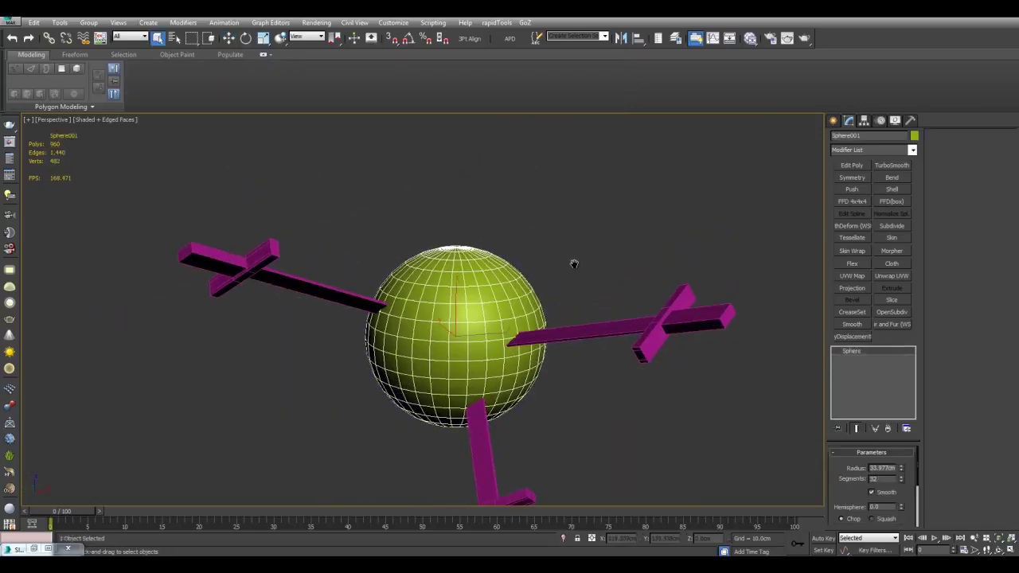
{"action": "key", "text": "z"}
{"action": "left_click", "coordinate": [893, 166]}
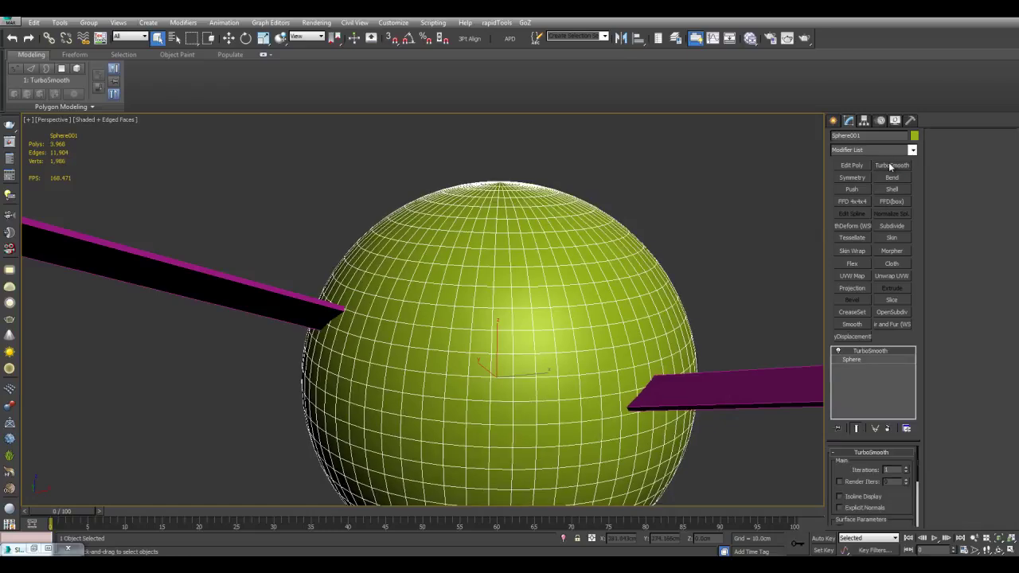
Add a VertexPaint modifier to the sphere and turn on the unshaded vertex color display.
{"action": "left_click", "coordinate": [914, 152]}
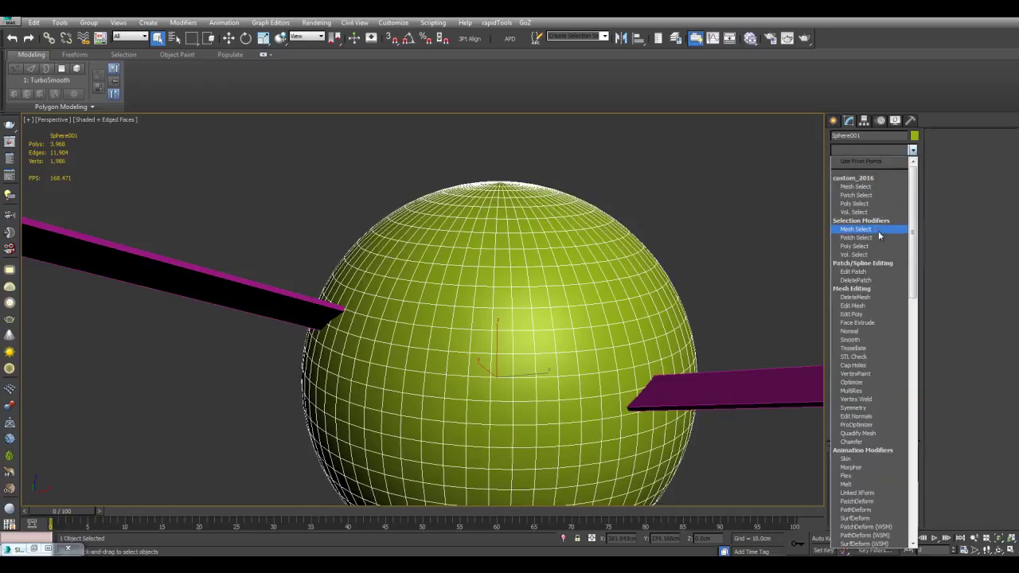
{"action": "scroll", "coordinate": [880, 236], "scroll_direction": "down", "scroll_amount": 5}
{"action": "left_click", "coordinate": [852, 161]}
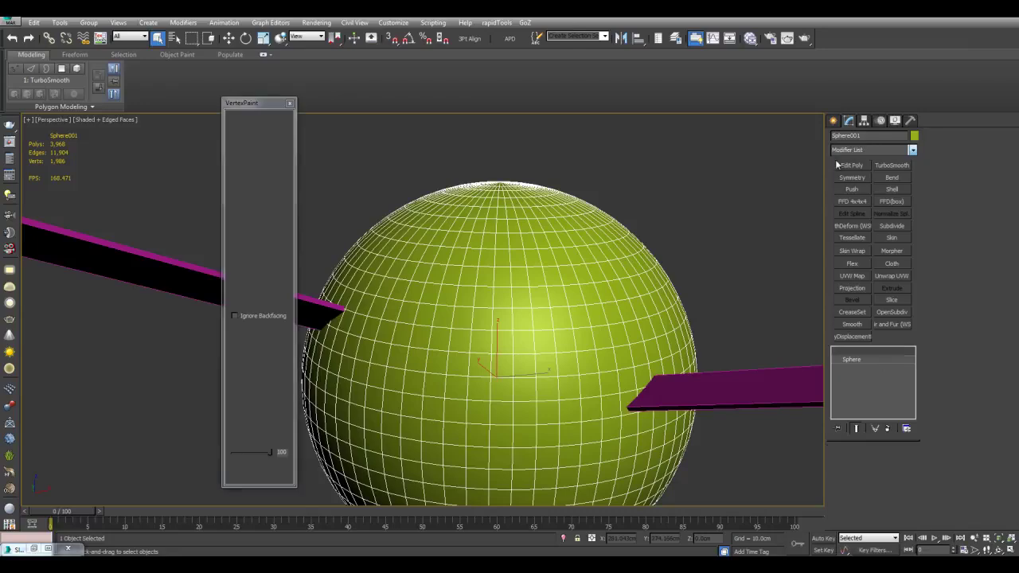
{"action": "scroll", "coordinate": [635, 168], "scroll_direction": "down", "scroll_amount": 3}
{"action": "left_click", "coordinate": [234, 121]}
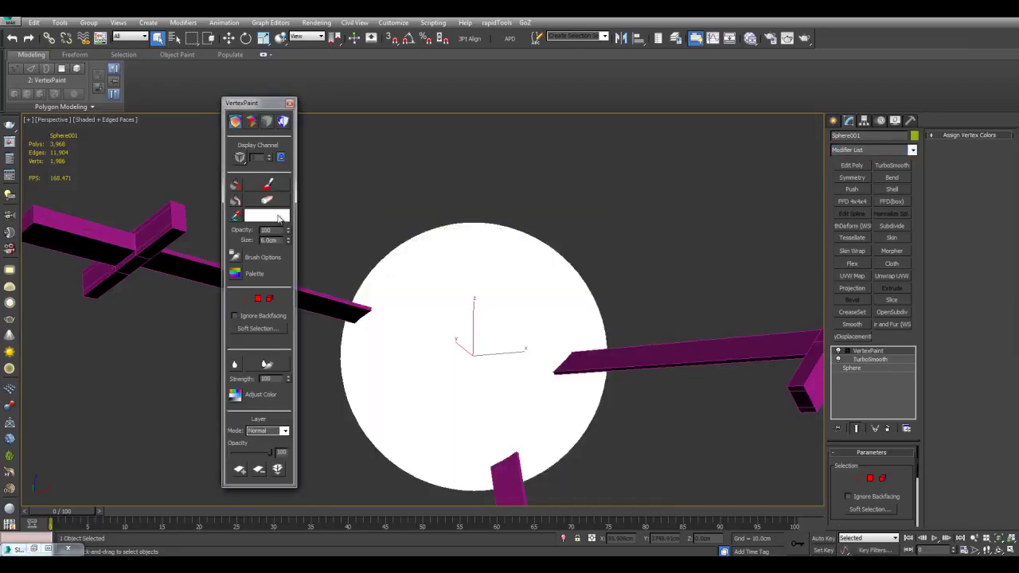
Set the vertex paint color to black and fill the entire sphere with it.
{"action": "left_click", "coordinate": [280, 215]}
{"action": "left_click_drag", "start_coordinate": [305, 121], "coordinate": [306, 73]}
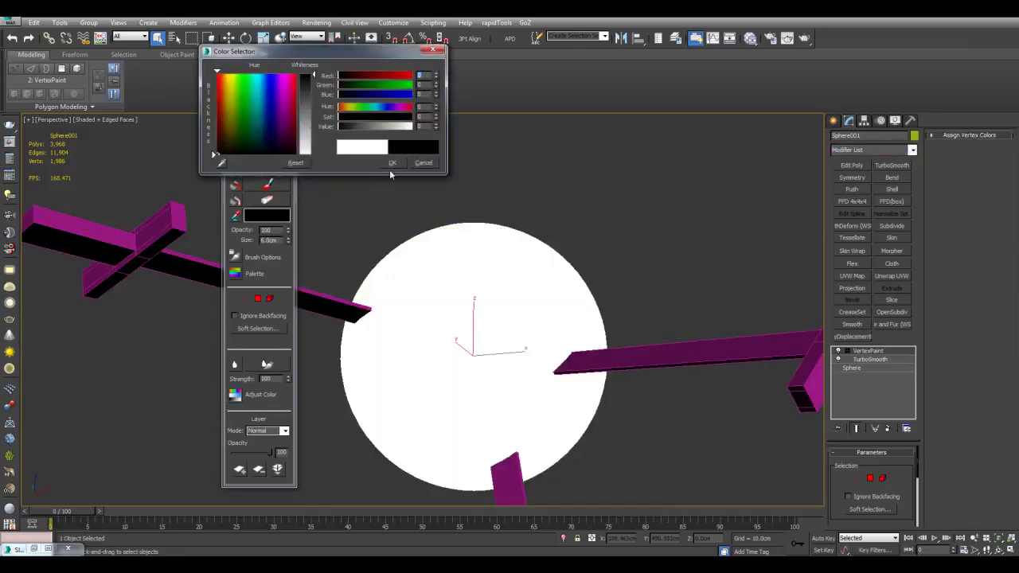
{"action": "left_click", "coordinate": [392, 163]}
{"action": "left_click", "coordinate": [236, 186]}
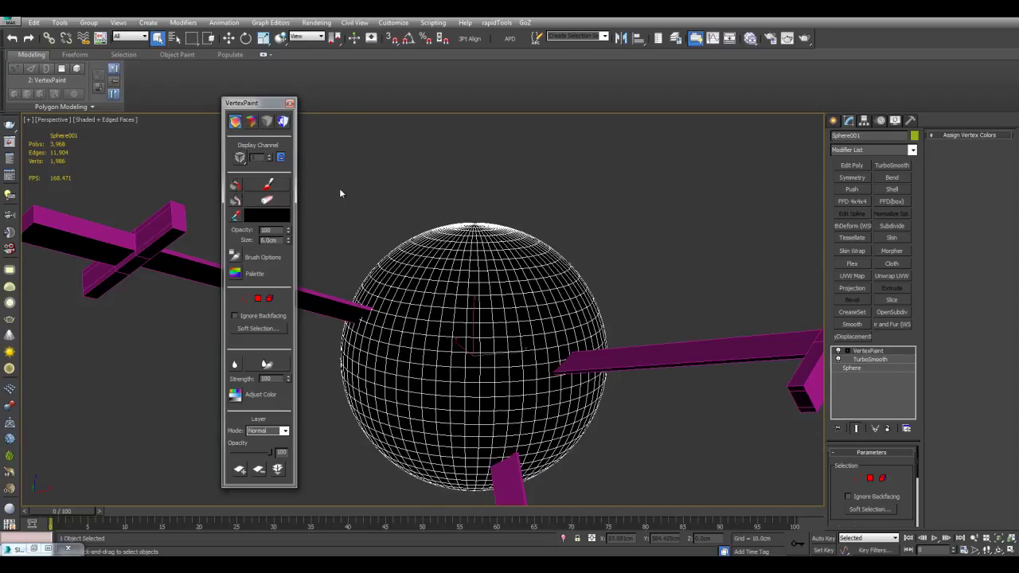
Activate the VertexPaint brush and set its paint color to white.
{"action": "left_click", "coordinate": [271, 186]}
{"action": "left_click", "coordinate": [271, 218]}
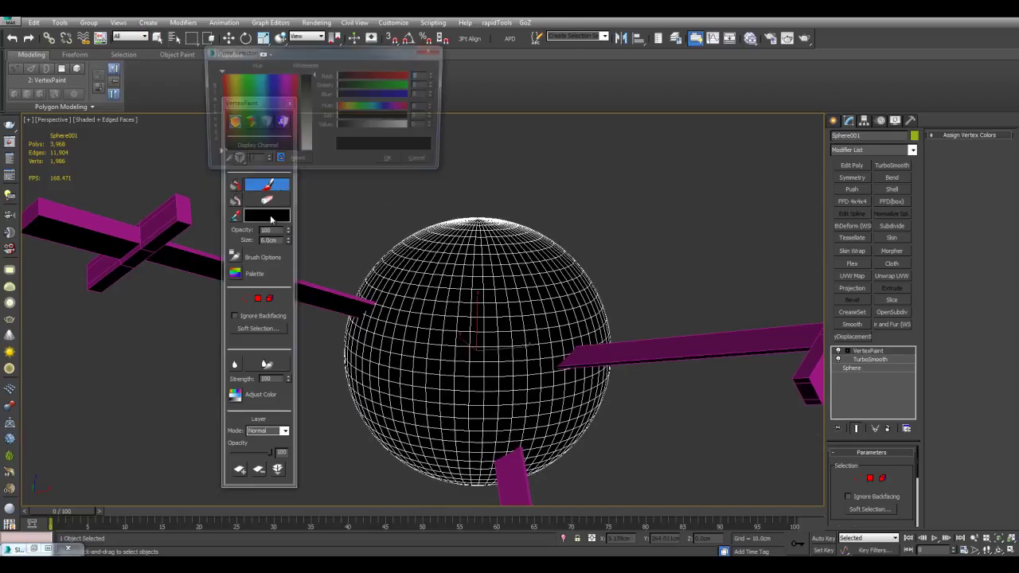
{"action": "left_click", "coordinate": [306, 152]}
{"action": "left_click", "coordinate": [392, 163]}
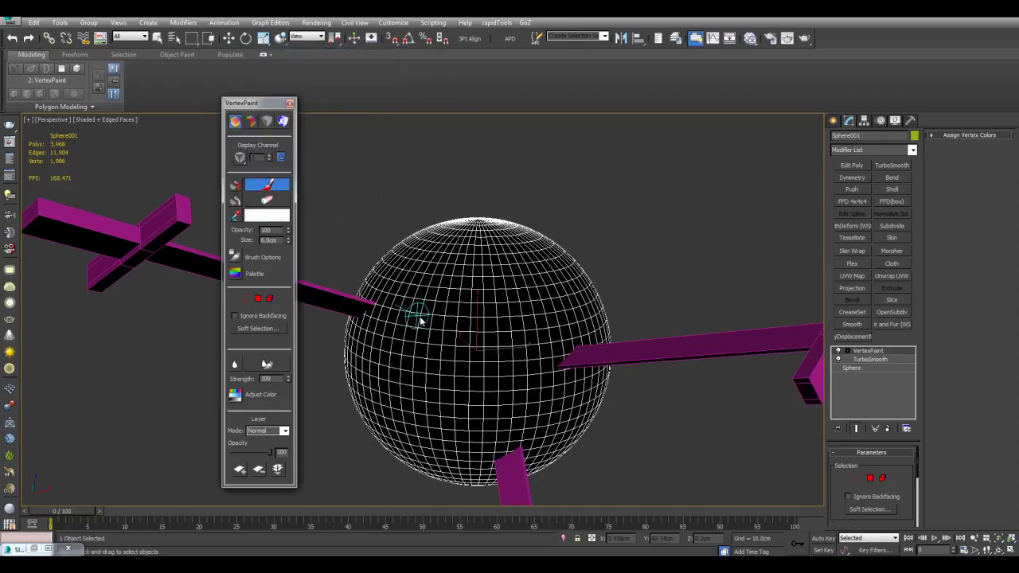
Leave the paint brush, turn off the vertex color display and delete the VertexPaint modifier from the sphere.
{"action": "mouse_move", "coordinate": [419, 318]}
{"action": "middle_mouse_down", "text": "alt"}
{"action": "mouse_move", "coordinate": [448, 335]}
{"action": "mouse_move", "coordinate": [534, 303]}
{"action": "mouse_move", "coordinate": [526, 309]}
{"action": "mouse_move", "coordinate": [717, 340]}
{"action": "middle_mouse_up", "text": "alt"}
{"action": "right_click", "coordinate": [717, 340]}
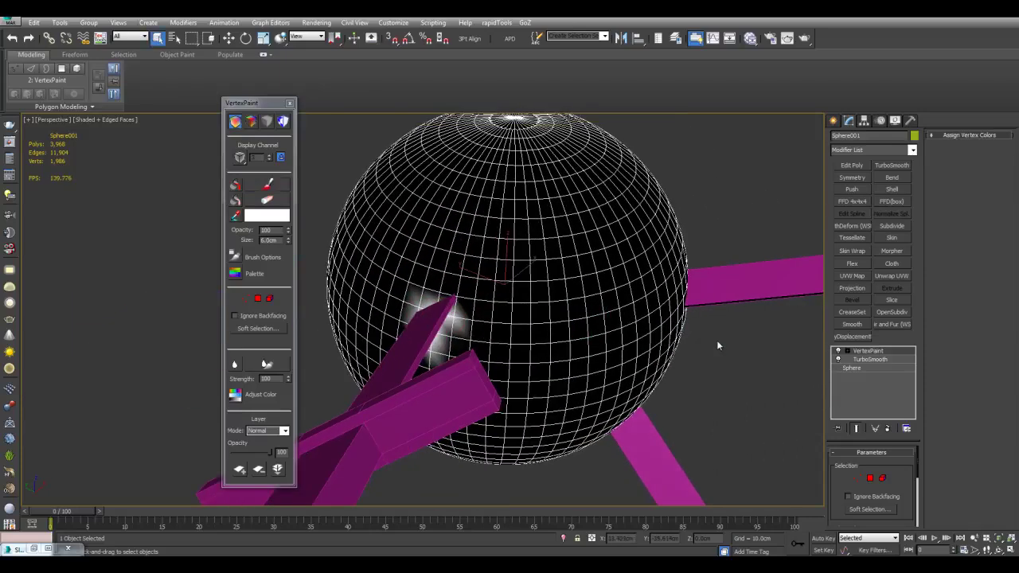
{"action": "left_click", "coordinate": [268, 122]}
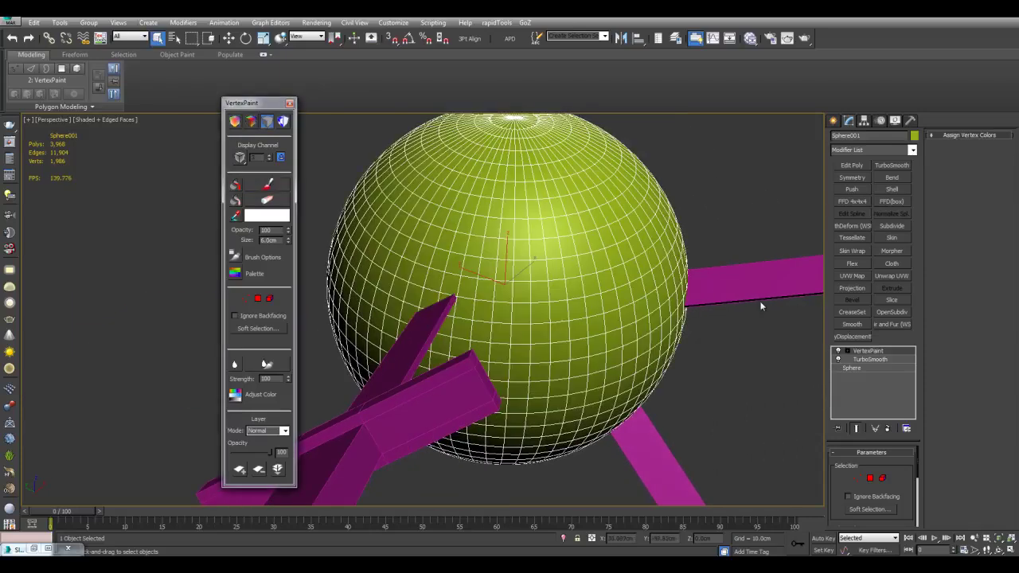
{"action": "right_click", "coordinate": [858, 352]}
{"action": "left_click", "coordinate": [860, 130]}
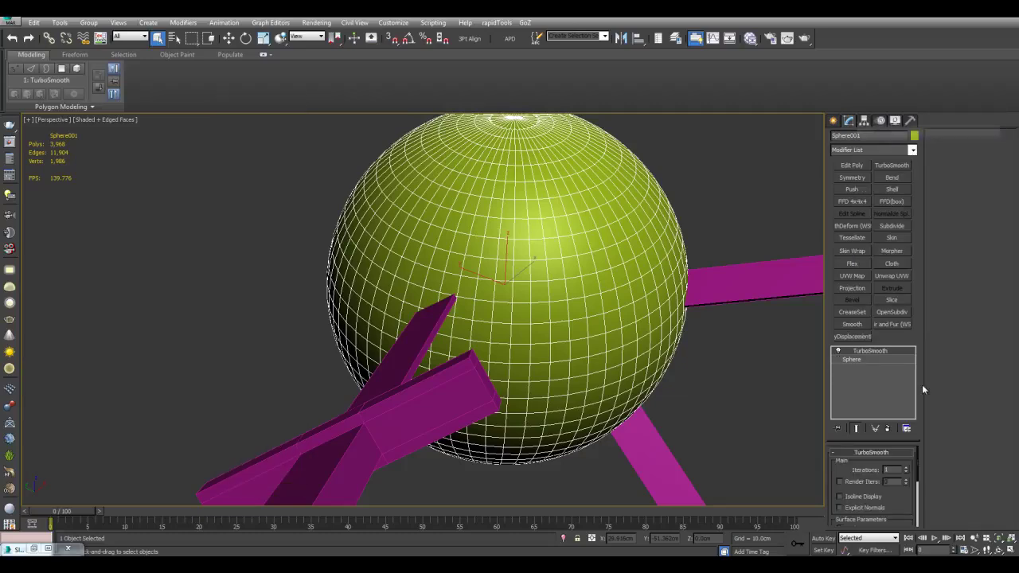
Set the TurboSmooth iterations on the sphere to 2 for a denser mesh.
{"action": "left_click", "coordinate": [905, 474]}
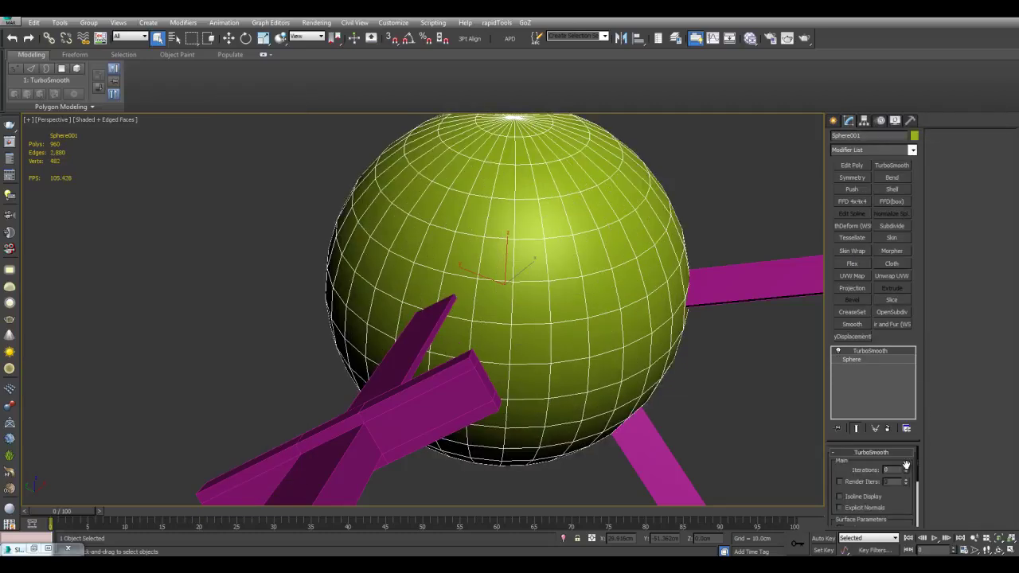
{"action": "left_click", "coordinate": [906, 468]}
{"action": "left_click", "coordinate": [907, 468]}
{"action": "scroll", "coordinate": [721, 342], "scroll_direction": "down", "scroll_amount": 3}
{"action": "middle_click_drag", "start_coordinate": [759, 371], "coordinate": [697, 315], "text": "alt"}
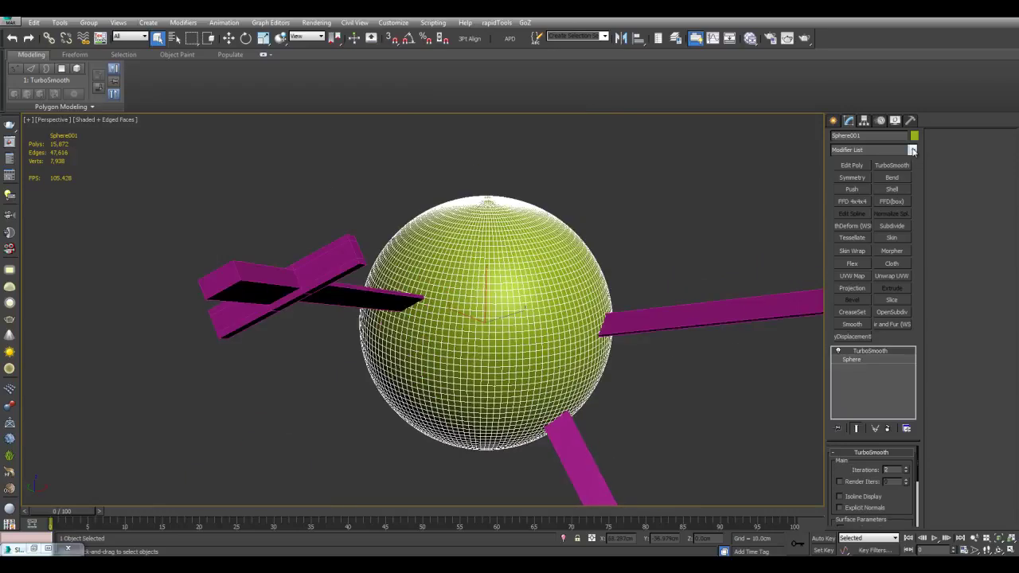
Add a fresh VertexPaint modifier above the sphere's TurboSmooth.
{"action": "left_click", "coordinate": [913, 151]}
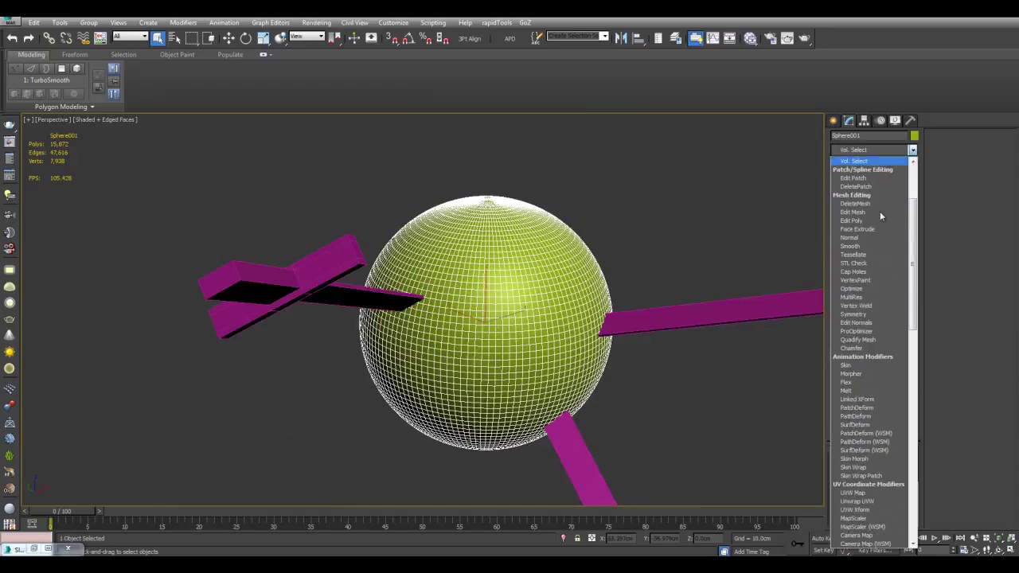
{"action": "left_click", "coordinate": [869, 162]}
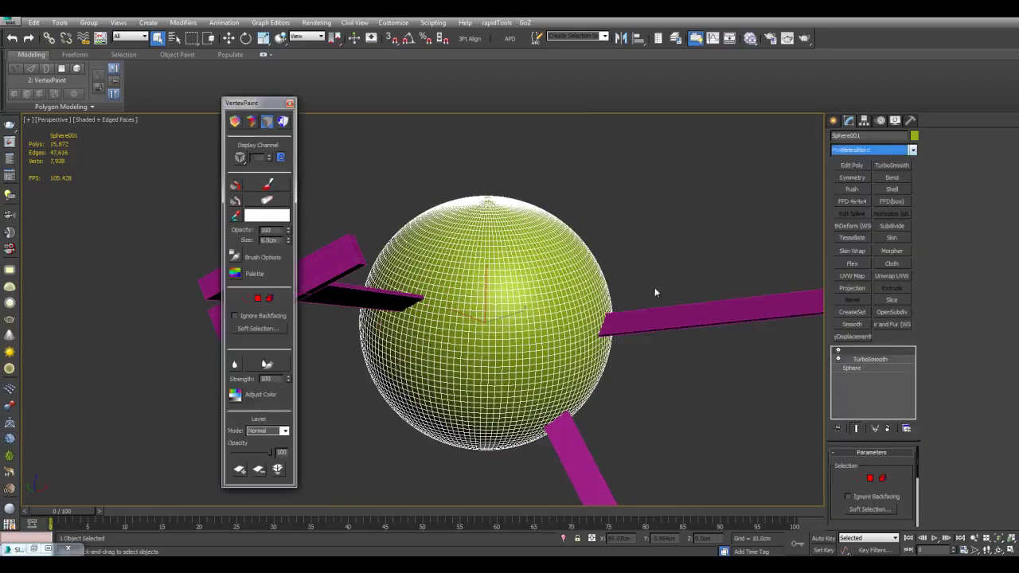
{"action": "scroll", "coordinate": [655, 273], "scroll_direction": "up", "scroll_amount": 5}
{"action": "scroll", "coordinate": [556, 315], "scroll_direction": "down", "scroll_amount": 4}
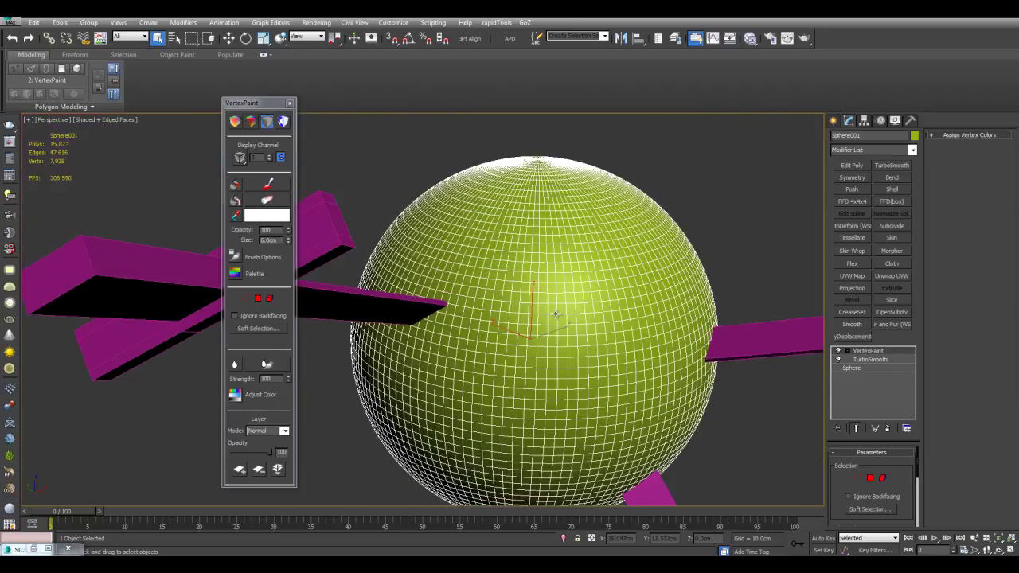
{"action": "scroll", "coordinate": [471, 301], "scroll_direction": "up", "scroll_amount": 3}
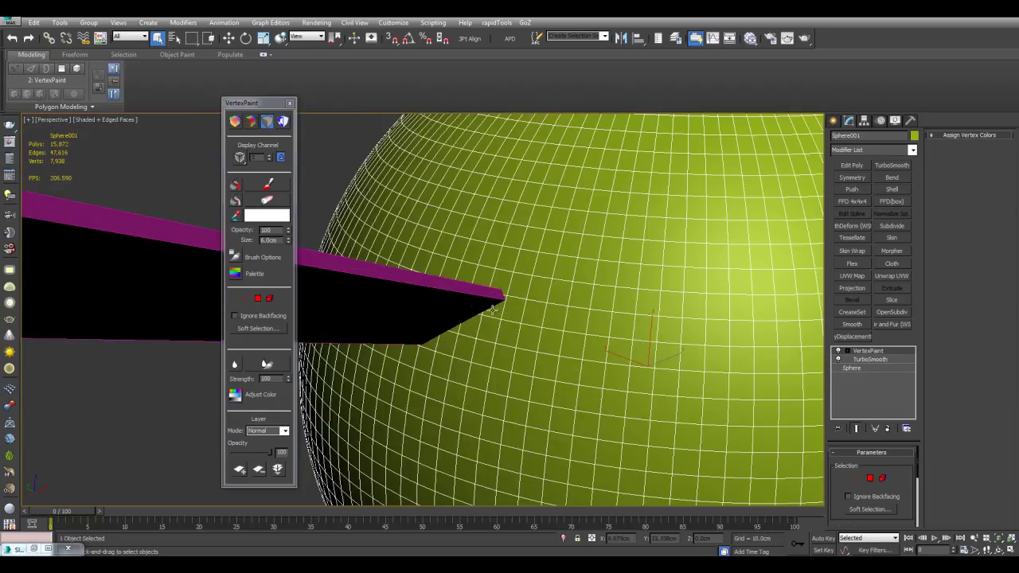
{"action": "scroll", "coordinate": [492, 311], "scroll_direction": "down", "scroll_amount": 4}
Set the paint color to black, turn on the shaded vertex color display and fill the whole sphere.
{"action": "left_click", "coordinate": [277, 217]}
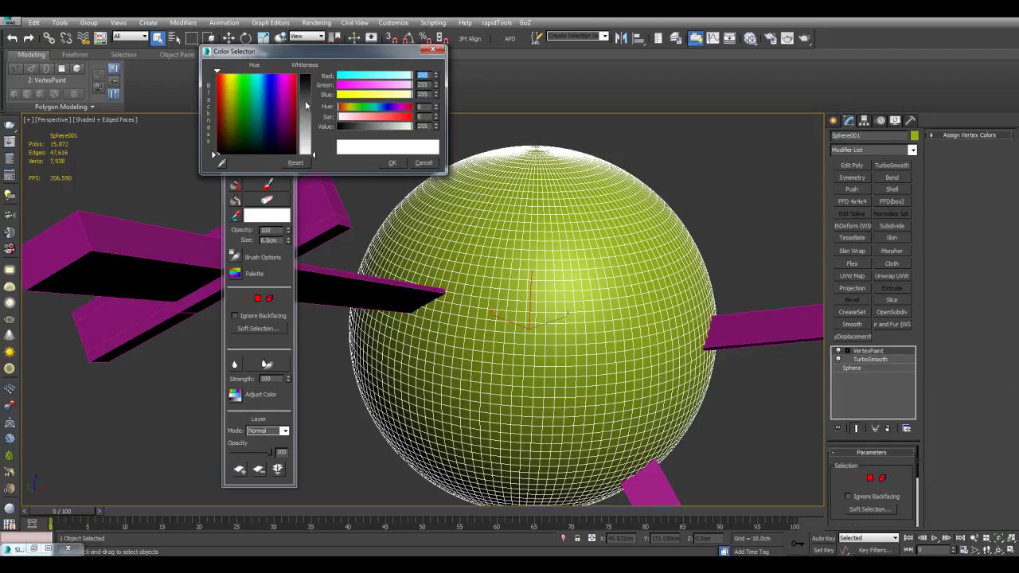
{"action": "left_click_drag", "start_coordinate": [305, 100], "coordinate": [305, 73]}
{"action": "left_click", "coordinate": [398, 164]}
{"action": "left_click", "coordinate": [252, 125]}
{"action": "left_click", "coordinate": [235, 186]}
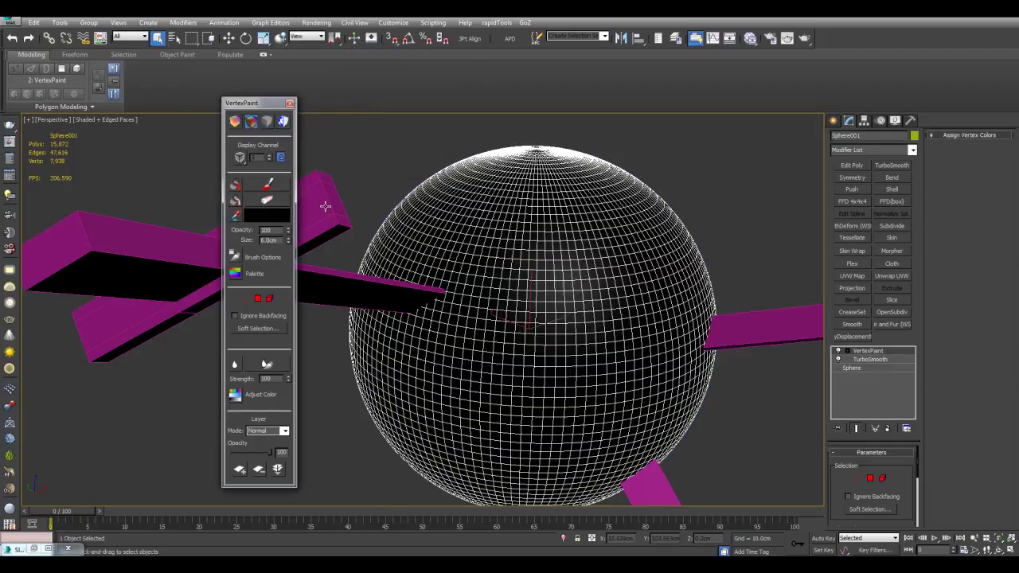
{"action": "middle_click_drag", "start_coordinate": [323, 205], "coordinate": [326, 208]}
Switch to the unshaded vertex color display and activate the paint brush with white as its color.
{"action": "left_click", "coordinate": [240, 123]}
{"action": "left_click", "coordinate": [271, 216]}
{"action": "left_click_drag", "start_coordinate": [309, 78], "coordinate": [309, 156]}
{"action": "left_click", "coordinate": [390, 162]}
{"action": "left_click", "coordinate": [270, 186]}
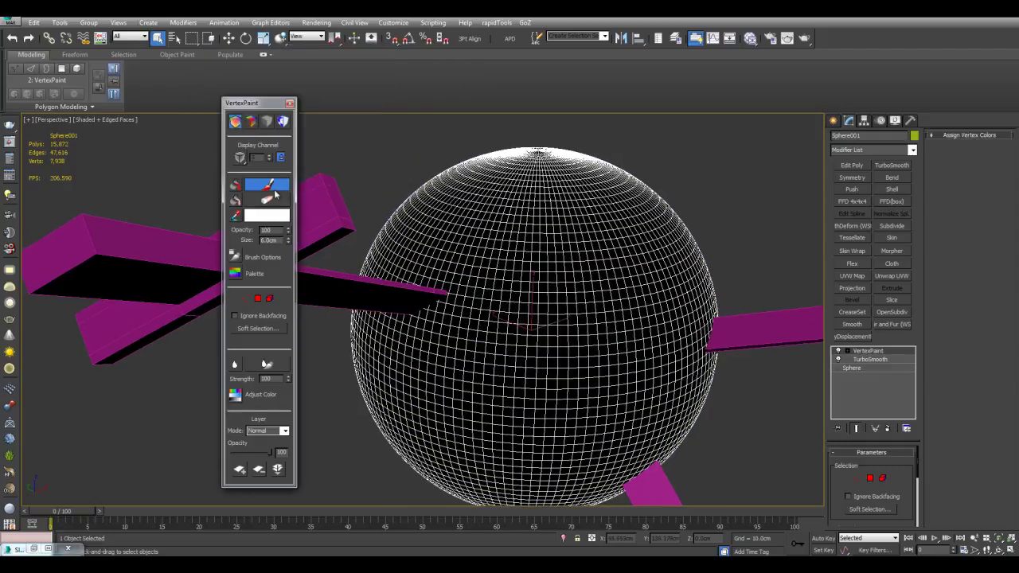
Paint white patches on the sphere around the entry points of the three swords with the 6 cm brush.
{"action": "middle_click_drag", "start_coordinate": [400, 303], "coordinate": [465, 300], "text": "alt"}
{"action": "scroll", "coordinate": [462, 300], "scroll_direction": "up", "scroll_amount": 4}
{"action": "mouse_move", "coordinate": [428, 317]}
{"action": "left_mouse_down"}
{"action": "mouse_move", "coordinate": [459, 280]}
{"action": "mouse_move", "coordinate": [469, 284]}
{"action": "left_mouse_up"}
{"action": "scroll", "coordinate": [478, 287], "scroll_direction": "down", "scroll_amount": 2}
{"action": "mouse_move", "coordinate": [713, 327]}
{"action": "middle_mouse_down", "text": "alt"}
{"action": "mouse_move", "coordinate": [628, 312]}
{"action": "mouse_move", "coordinate": [567, 320]}
{"action": "middle_mouse_up", "text": "alt"}
{"action": "mouse_move", "coordinate": [563, 330]}
{"action": "left_mouse_down"}
{"action": "mouse_move", "coordinate": [539, 364]}
{"action": "mouse_move", "coordinate": [571, 342]}
{"action": "mouse_move", "coordinate": [522, 382]}
{"action": "left_mouse_up"}
{"action": "middle_click_drag", "start_coordinate": [520, 383], "coordinate": [570, 287], "text": "alt"}
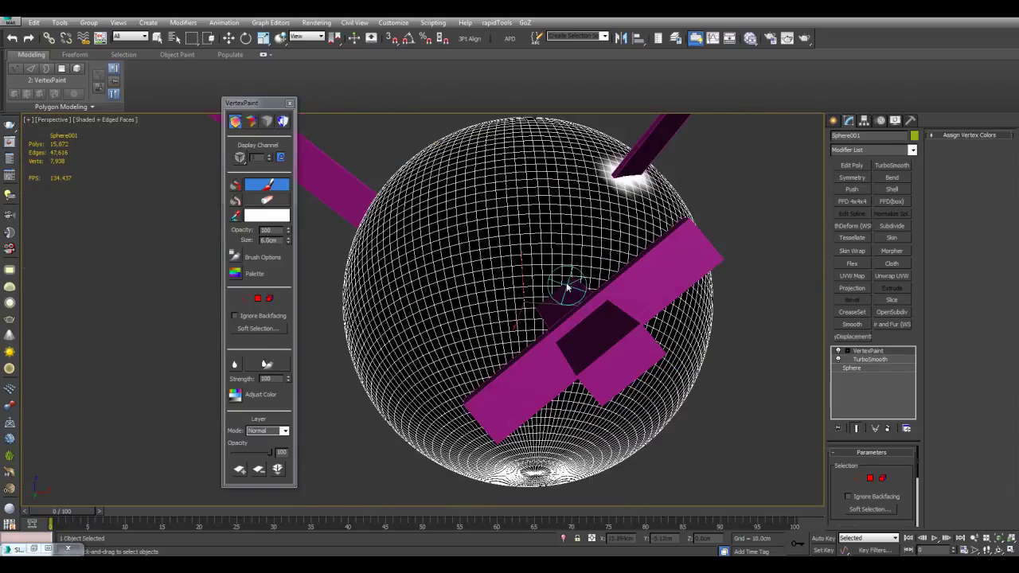
{"action": "left_click_drag", "start_coordinate": [566, 289], "coordinate": [553, 321]}
{"action": "middle_click_drag", "start_coordinate": [553, 321], "coordinate": [545, 335]}
Reduce the brush size to 3 cm and paint two jagged white cracks spreading up from the lower sword's entry point.
{"action": "left_click_drag", "start_coordinate": [288, 242], "coordinate": [327, 256]}
{"action": "middle_click_drag", "start_coordinate": [513, 287], "coordinate": [535, 335], "text": "alt"}
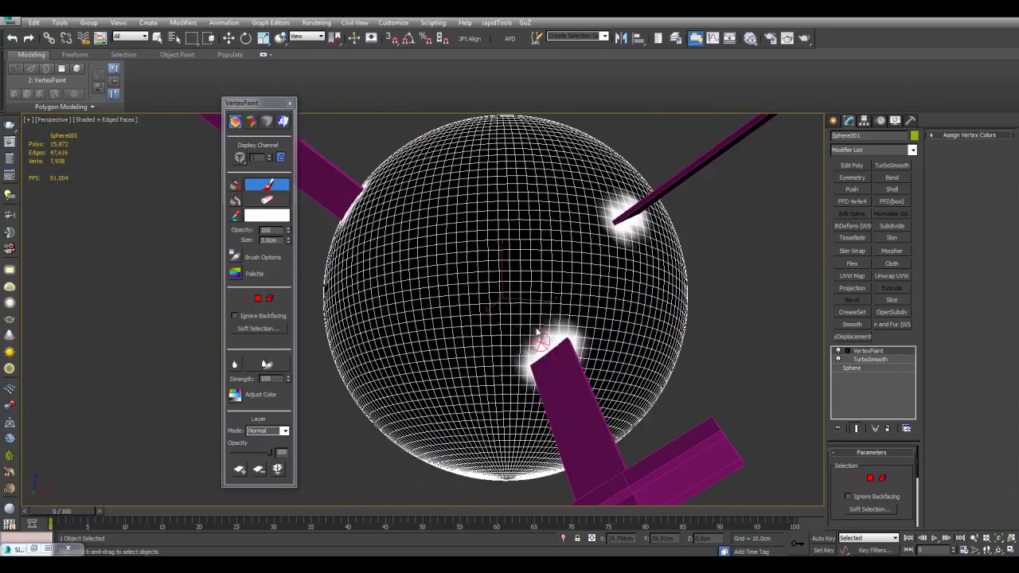
{"action": "left_click_drag", "start_coordinate": [537, 337], "coordinate": [451, 232]}
{"action": "middle_click_drag", "start_coordinate": [548, 289], "coordinate": [535, 321], "text": "alt"}
{"action": "left_click_drag", "start_coordinate": [554, 348], "coordinate": [595, 261]}
Set the brush size to 4 cm, join the lower sword's short crack to the neighboring sword and paint another branch from there.
{"action": "left_click", "coordinate": [288, 238]}
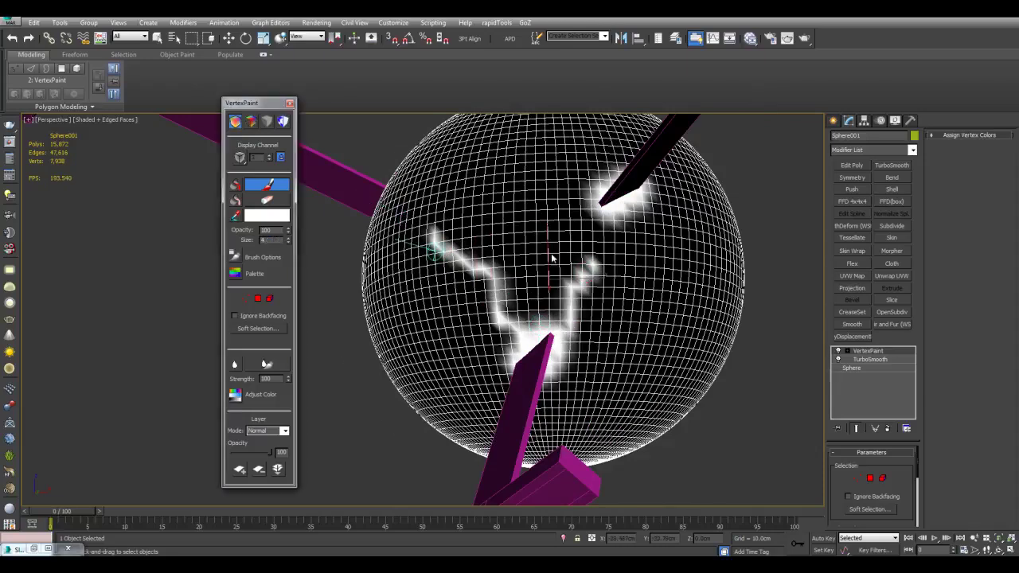
{"action": "mouse_move", "coordinate": [570, 304]}
{"action": "left_mouse_down"}
{"action": "mouse_move", "coordinate": [610, 210]}
{"action": "mouse_move", "coordinate": [554, 286]}
{"action": "left_mouse_up"}
{"action": "left_click_drag", "start_coordinate": [629, 197], "coordinate": [653, 307]}
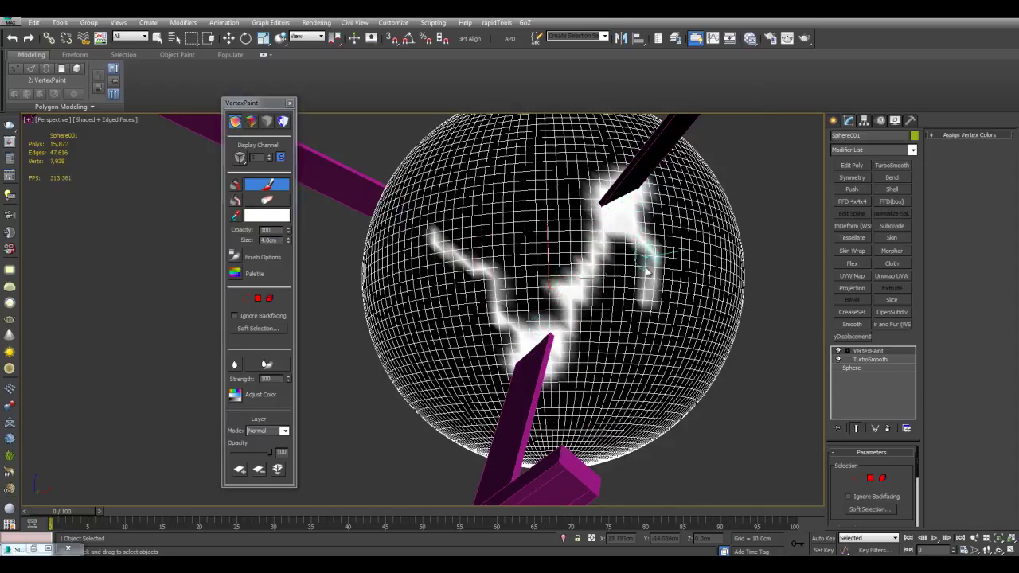
{"action": "left_click_drag", "start_coordinate": [641, 257], "coordinate": [655, 302]}
Paint branching cracks from the sword that has none yet and connect them to the lower sword's long crack.
{"action": "middle_click_drag", "start_coordinate": [520, 291], "coordinate": [569, 329], "text": "alt"}
{"action": "mouse_move", "coordinate": [409, 244]}
{"action": "left_mouse_down"}
{"action": "mouse_move", "coordinate": [426, 289]}
{"action": "mouse_move", "coordinate": [424, 368]}
{"action": "left_mouse_up"}
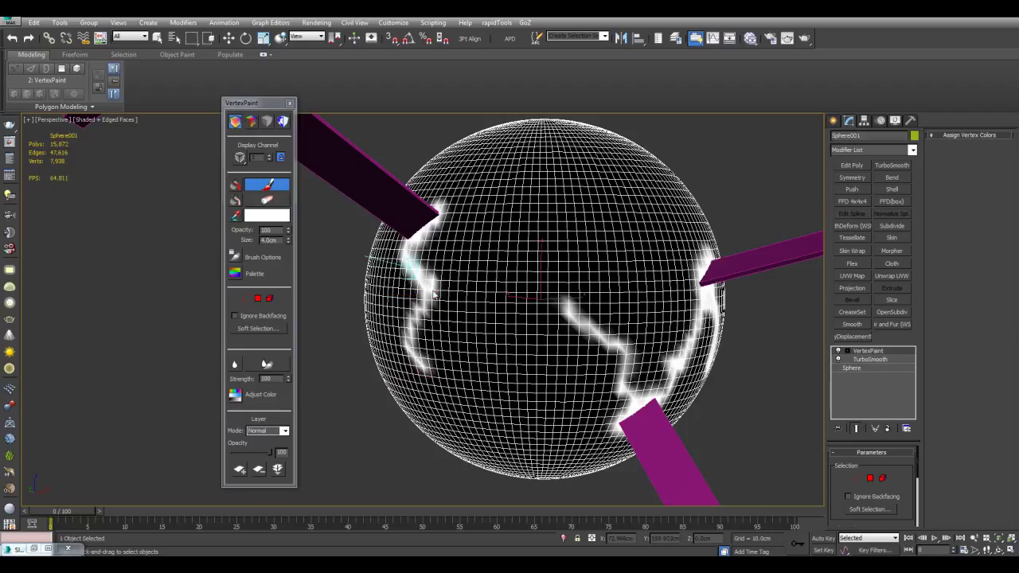
{"action": "middle_click_drag", "start_coordinate": [410, 266], "coordinate": [399, 253]}
{"action": "left_click_drag", "start_coordinate": [400, 250], "coordinate": [502, 331]}
{"action": "left_click_drag", "start_coordinate": [470, 298], "coordinate": [562, 298]}
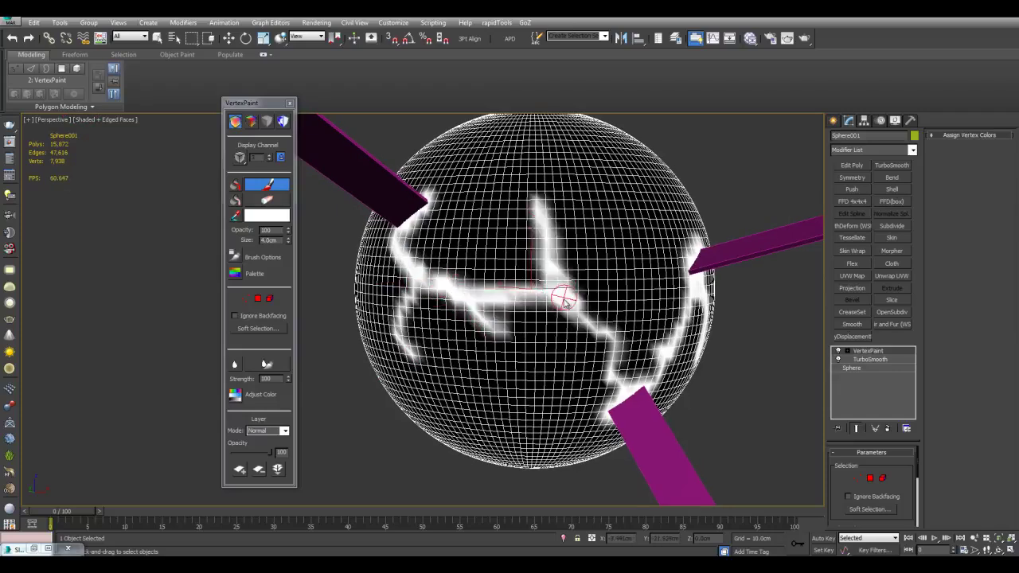
Paint more branching white cracks over the upper sphere, radiating from the thin sword opposite the connected cracks.
{"action": "mouse_move", "coordinate": [676, 258]}
{"action": "middle_mouse_down", "text": "alt"}
{"action": "mouse_move", "coordinate": [658, 275]}
{"action": "mouse_move", "coordinate": [580, 280]}
{"action": "middle_mouse_up", "text": "alt"}
{"action": "left_click_drag", "start_coordinate": [580, 281], "coordinate": [665, 371]}
{"action": "left_click_drag", "start_coordinate": [624, 306], "coordinate": [602, 241]}
{"action": "left_click_drag", "start_coordinate": [631, 330], "coordinate": [519, 235]}
{"action": "left_click_drag", "start_coordinate": [549, 275], "coordinate": [592, 289]}
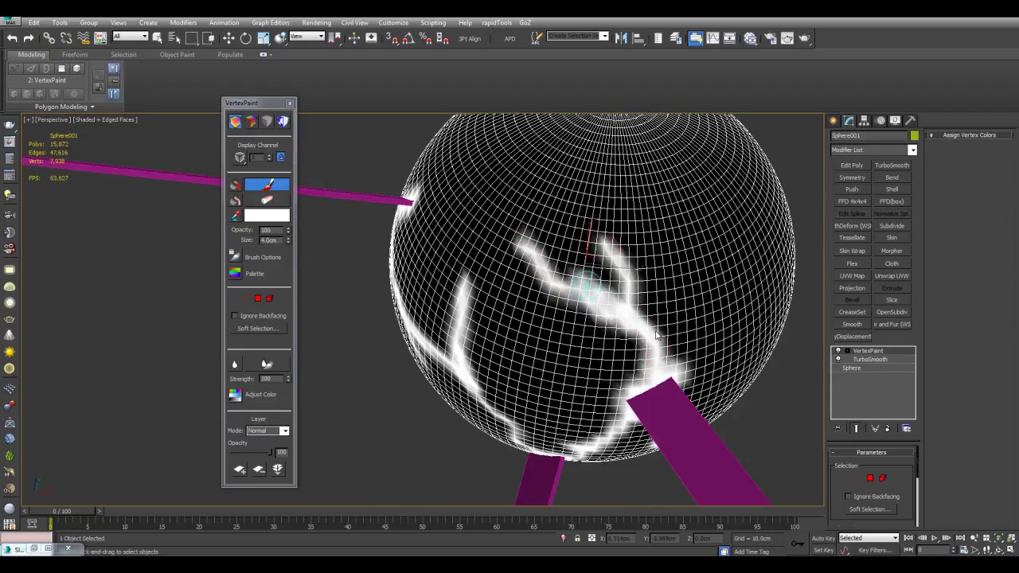
{"action": "middle_click_drag", "start_coordinate": [609, 295], "coordinate": [595, 305], "text": "alt"}
{"action": "left_click_drag", "start_coordinate": [666, 390], "coordinate": [737, 255]}
{"action": "left_click_drag", "start_coordinate": [736, 320], "coordinate": [668, 381]}
{"action": "middle_click_drag", "start_coordinate": [653, 366], "coordinate": [708, 318], "text": "alt"}
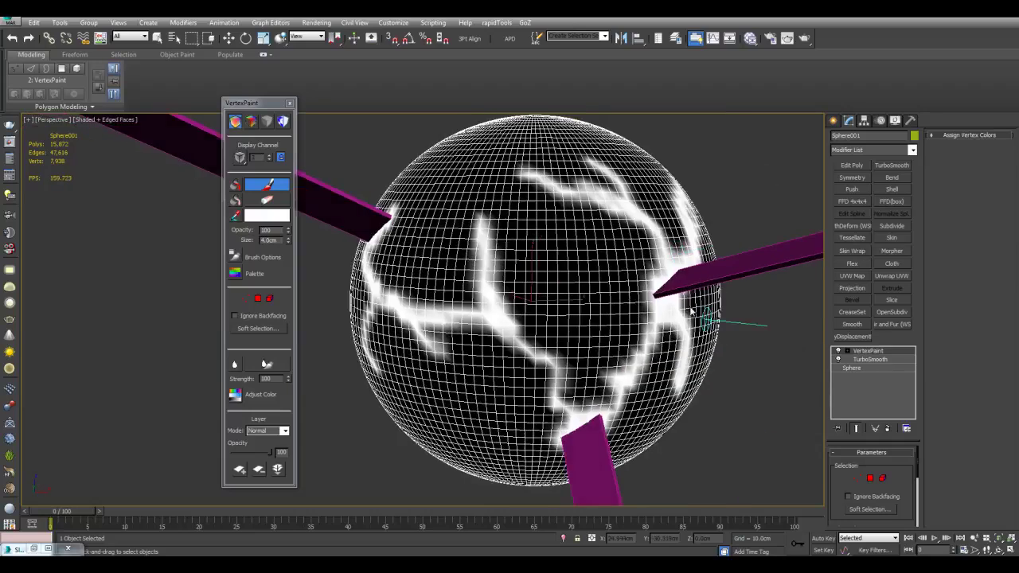
Paint additional crack branches around the sword at the far end of the connecting crack and deactivate the brush.
{"action": "middle_click_drag", "start_coordinate": [498, 331], "coordinate": [611, 285]}
{"action": "mouse_move", "coordinate": [530, 273]}
{"action": "left_mouse_down"}
{"action": "mouse_move", "coordinate": [548, 300]}
{"action": "mouse_move", "coordinate": [556, 347]}
{"action": "left_mouse_up"}
{"action": "mouse_move", "coordinate": [574, 279]}
{"action": "middle_mouse_down", "text": "alt"}
{"action": "mouse_move", "coordinate": [489, 223]}
{"action": "mouse_move", "coordinate": [518, 278]}
{"action": "middle_mouse_up", "text": "alt"}
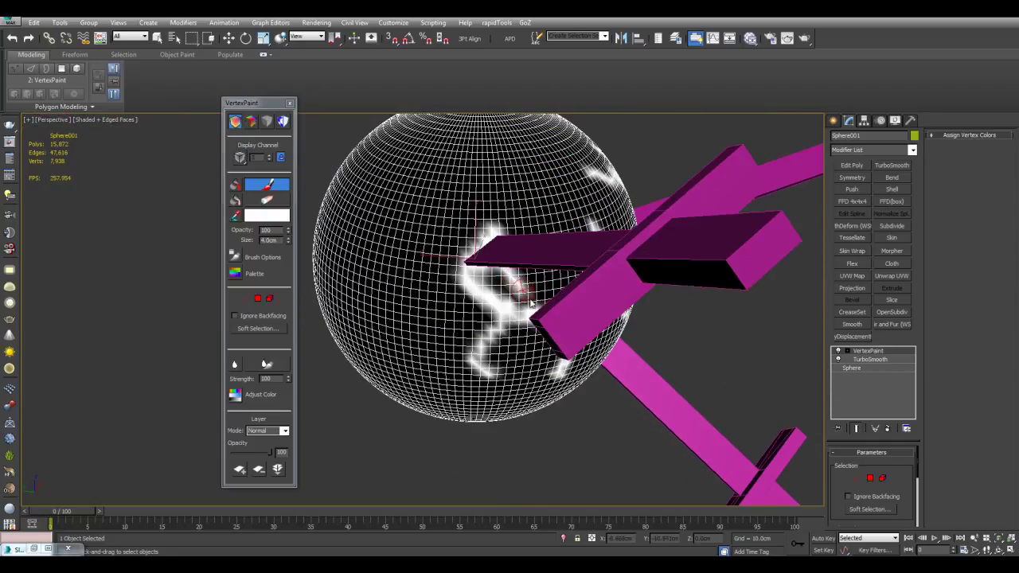
{"action": "mouse_move", "coordinate": [518, 279]}
{"action": "left_mouse_down"}
{"action": "mouse_move", "coordinate": [390, 232]}
{"action": "mouse_move", "coordinate": [494, 223]}
{"action": "mouse_move", "coordinate": [505, 200]}
{"action": "mouse_move", "coordinate": [484, 267]}
{"action": "left_mouse_up"}
{"action": "middle_click_drag", "start_coordinate": [483, 267], "coordinate": [259, 138], "text": "alt"}
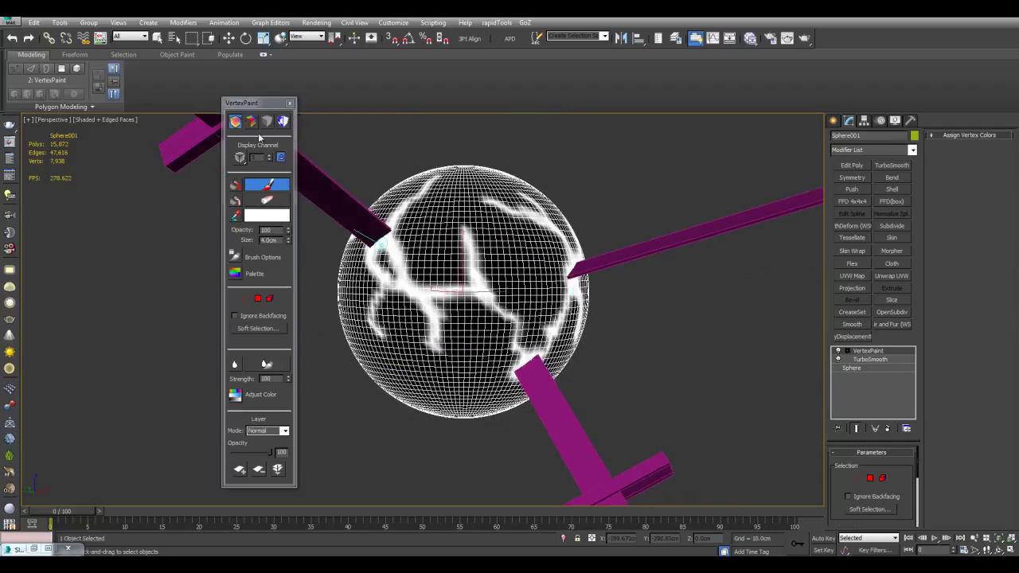
{"action": "left_click", "coordinate": [257, 188]}
{"action": "scroll", "coordinate": [666, 232], "scroll_direction": "up", "scroll_amount": 3}
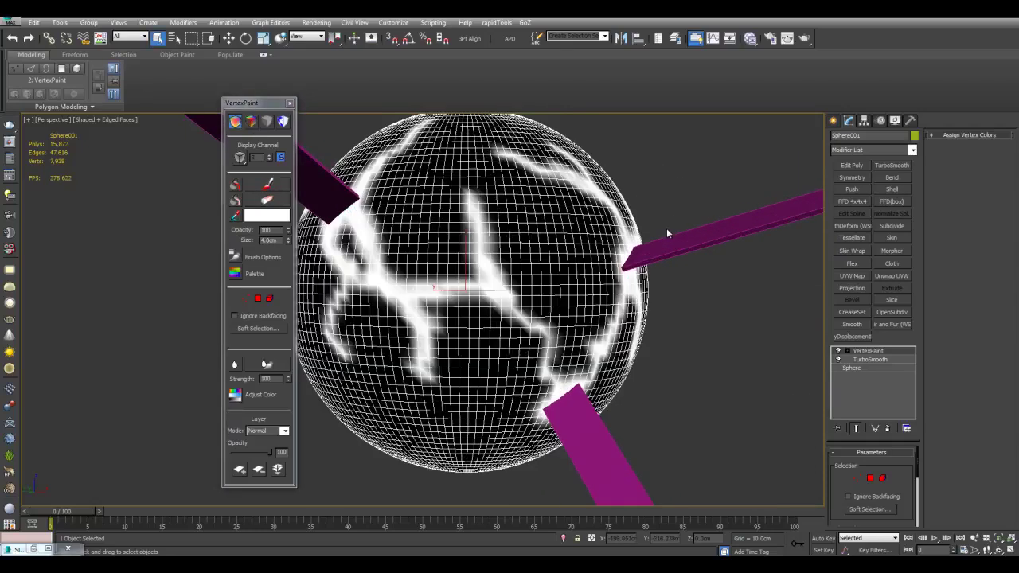
Add a VRayDisplacementMod modifier to the sphere and bring up the composite maps in the Slate Material Editor.
{"action": "left_click", "coordinate": [853, 337]}
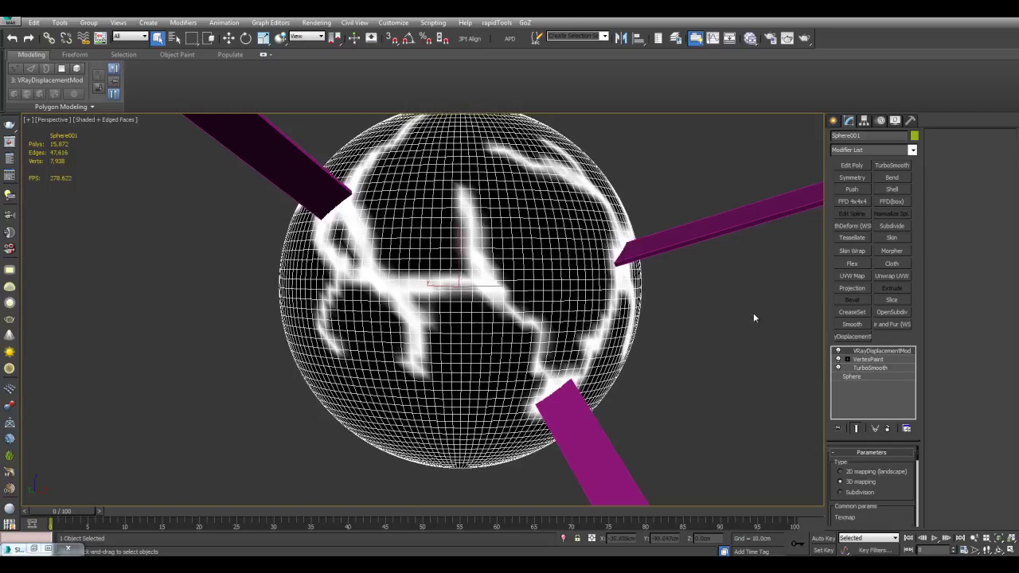
{"action": "key", "text": "m"}
{"action": "middle_click_drag", "start_coordinate": [405, 242], "coordinate": [526, 361]}
{"action": "scroll", "coordinate": [512, 341], "scroll_direction": "down", "scroll_amount": 1}
{"action": "scroll", "coordinate": [312, 262], "scroll_direction": "down", "scroll_amount": 1}
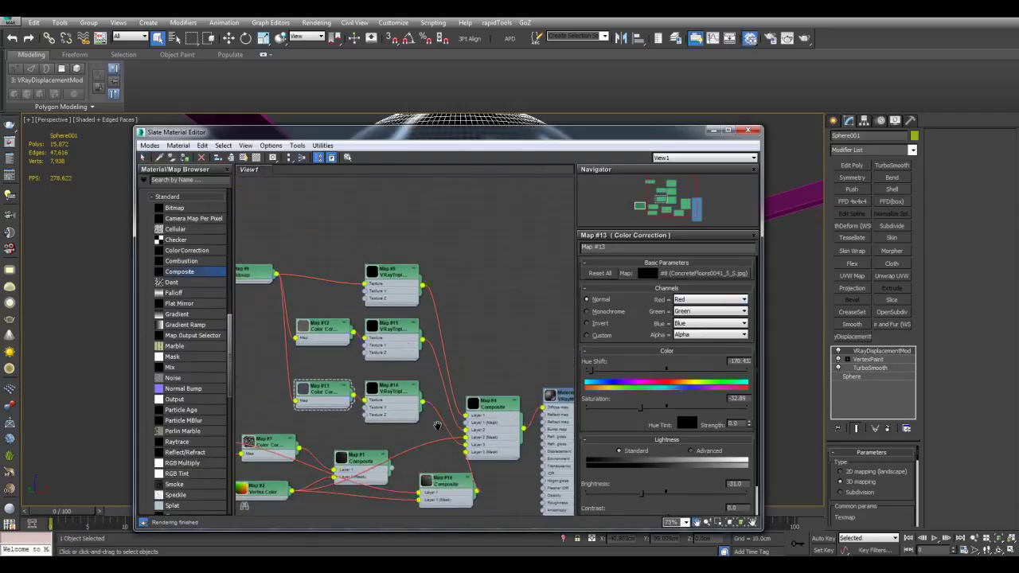
{"action": "middle_click_drag", "start_coordinate": [438, 423], "coordinate": [489, 316]}
{"action": "middle_click_drag", "start_coordinate": [473, 409], "coordinate": [421, 367]}
{"action": "scroll", "coordinate": [421, 367], "scroll_direction": "up", "scroll_amount": 1}
Use the Map #16 composite as the displacement modifier's texmap and set the amount to -2.5 cm.
{"action": "left_click_drag", "start_coordinate": [898, 489], "coordinate": [891, 432]}
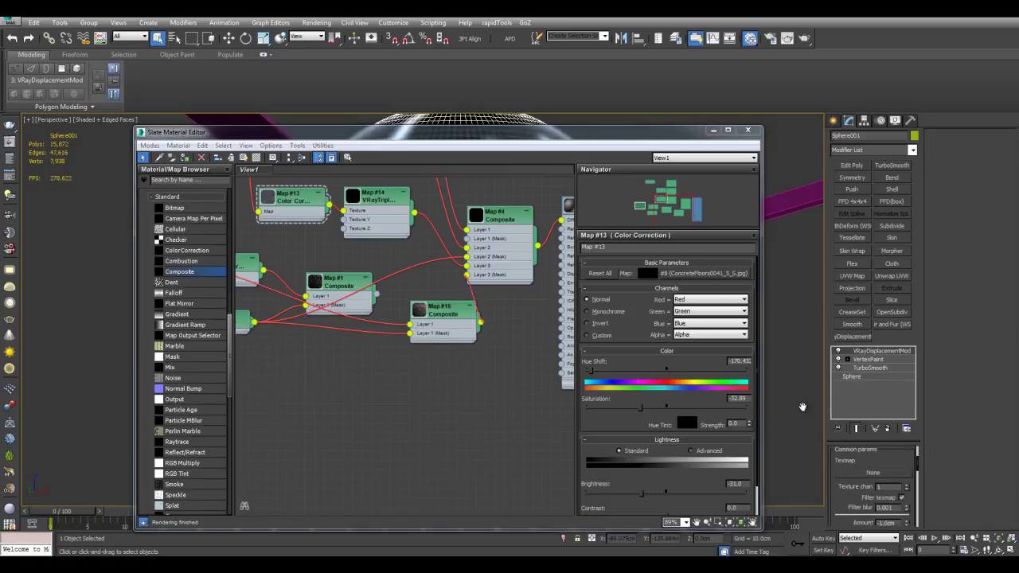
{"action": "left_click_drag", "start_coordinate": [481, 324], "coordinate": [494, 344]}
{"action": "left_click_drag", "start_coordinate": [858, 473], "coordinate": [845, 462]}
{"action": "left_click", "coordinate": [486, 316]}
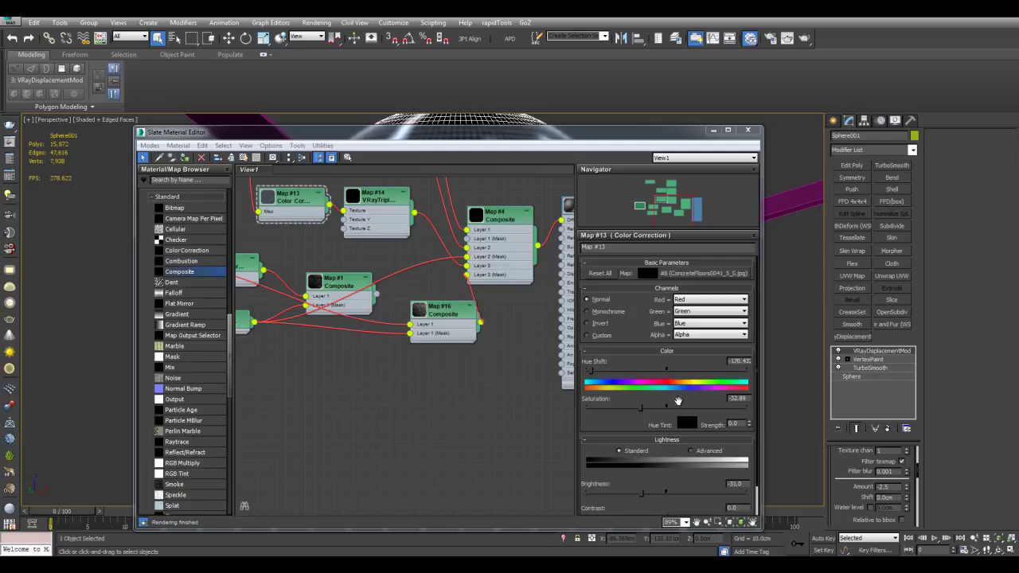
Assign the Material #26 VRayMtl to the sphere and minimize the material editor.
{"action": "middle_click_drag", "start_coordinate": [520, 363], "coordinate": [419, 400]}
{"action": "left_click", "coordinate": [494, 248]}
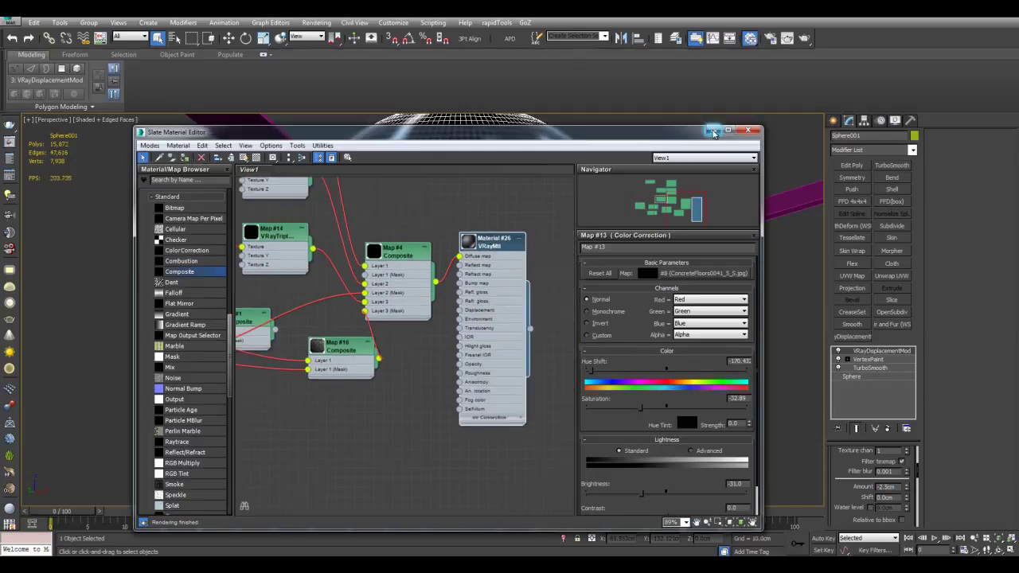
{"action": "left_click", "coordinate": [714, 132]}
Deselect the sphere, frame it together with the swords and render the perspective view.
{"action": "left_click", "coordinate": [676, 274]}
{"action": "scroll", "coordinate": [637, 293], "scroll_direction": "down", "scroll_amount": 3}
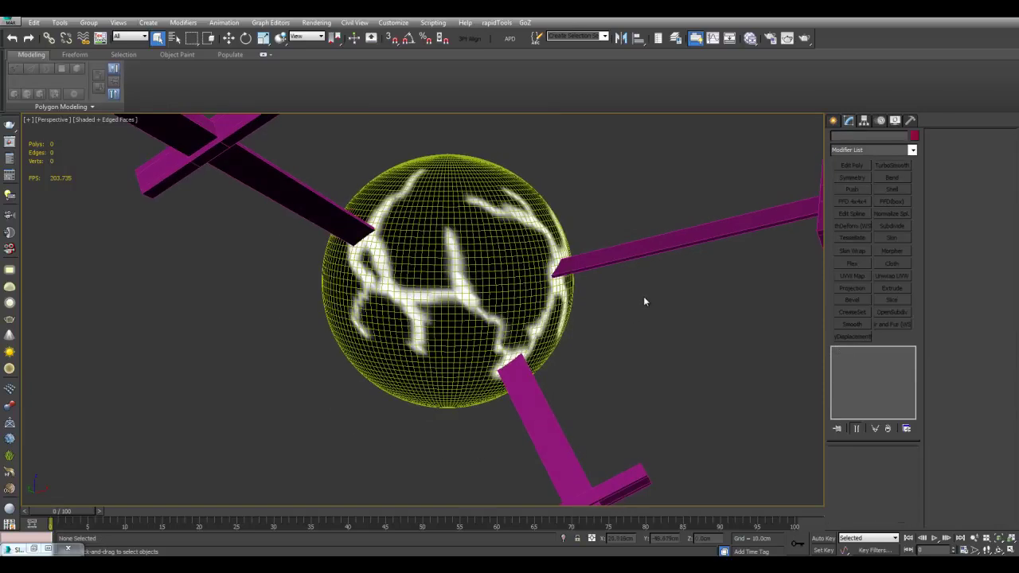
{"action": "key", "text": "shift+q"}
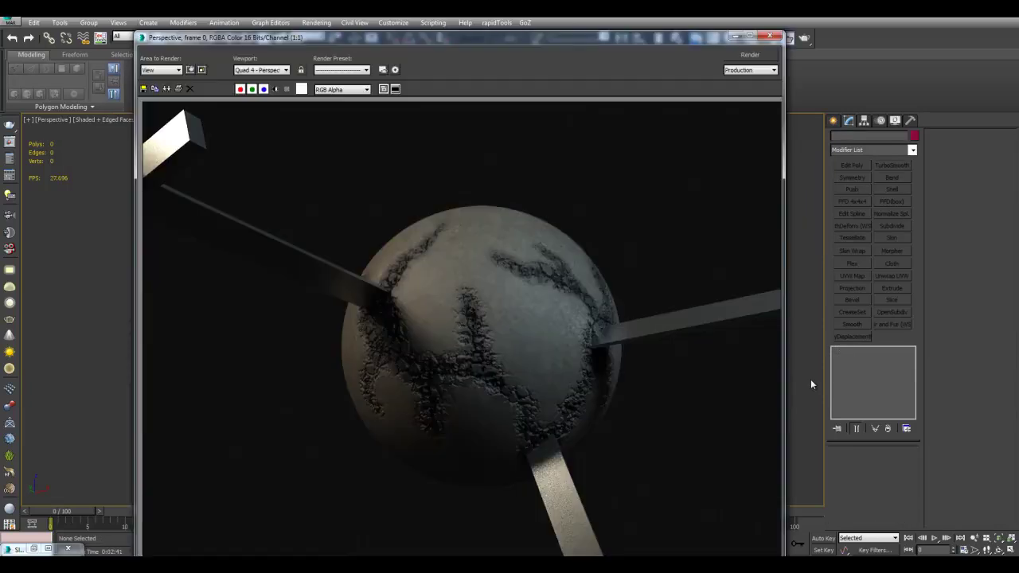